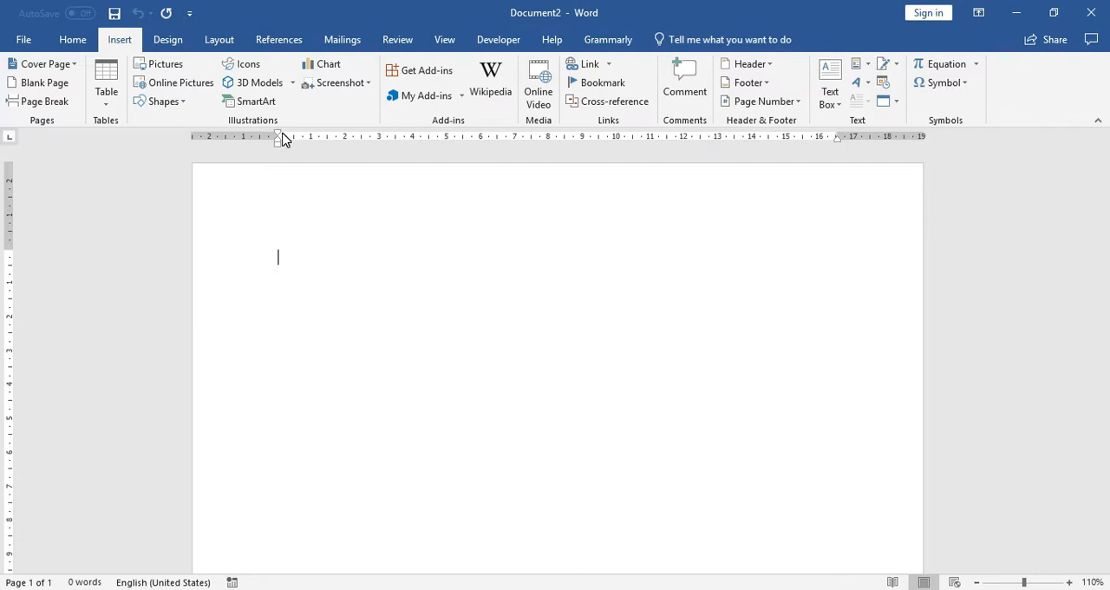
# Step: Draw a circle about 6.45 cm in diameter near the horizontal middle of the blank page
pyautogui.click(184, 104)
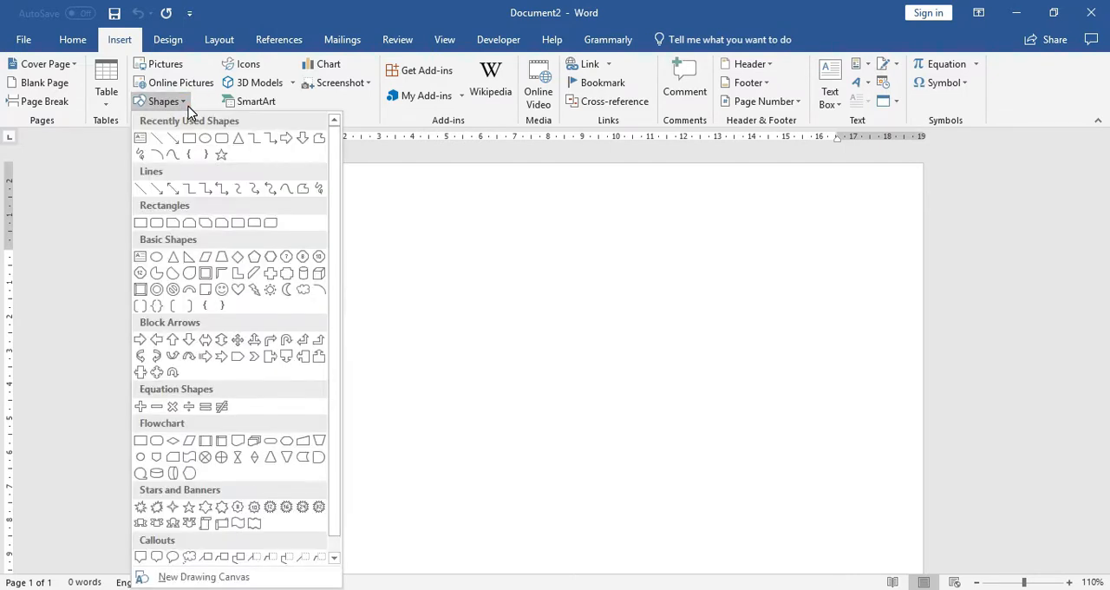
pyautogui.click(201, 138)
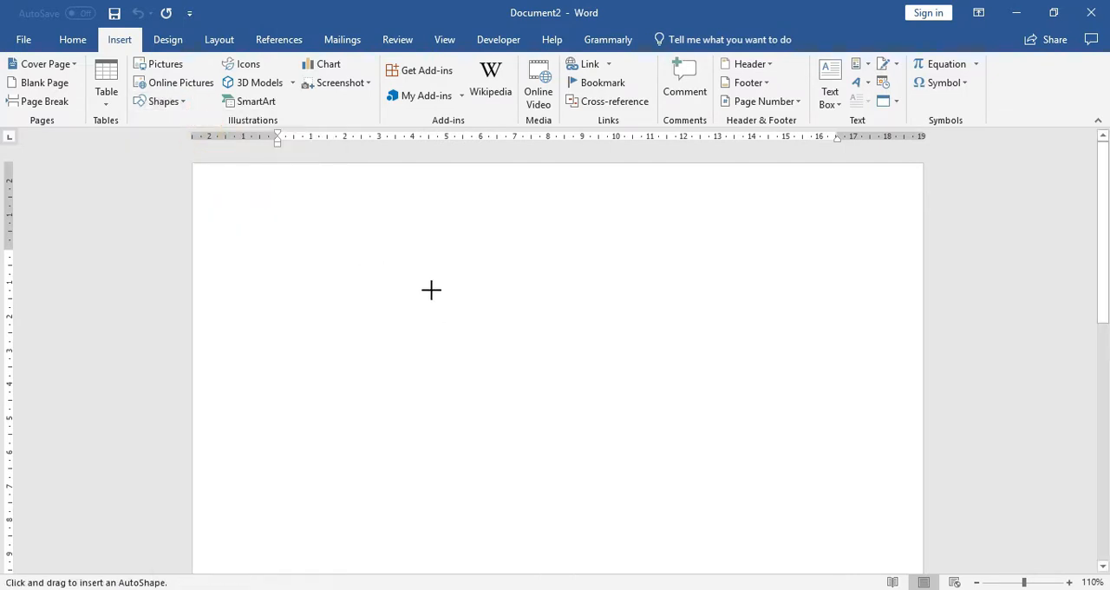
pyautogui.moveTo(431, 290); pyautogui.dragTo(642, 508)
pyautogui.moveTo(592, 379); pyautogui.dragTo(589, 357)
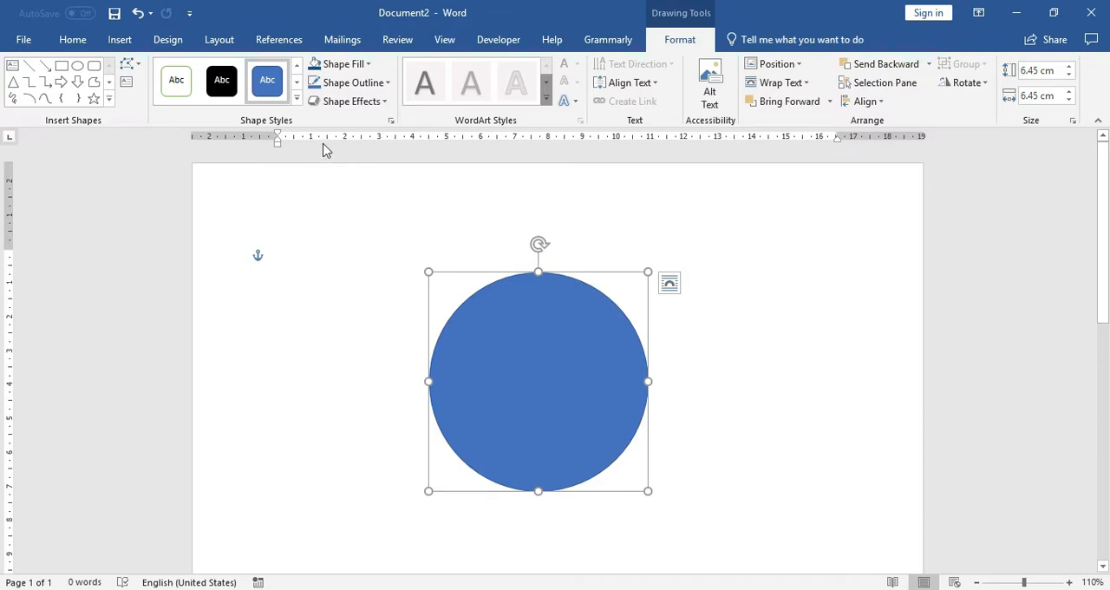
# Step: Remove the circle's fill and give it a standard blue outline with a 3 pt weight
pyautogui.click(326, 87)
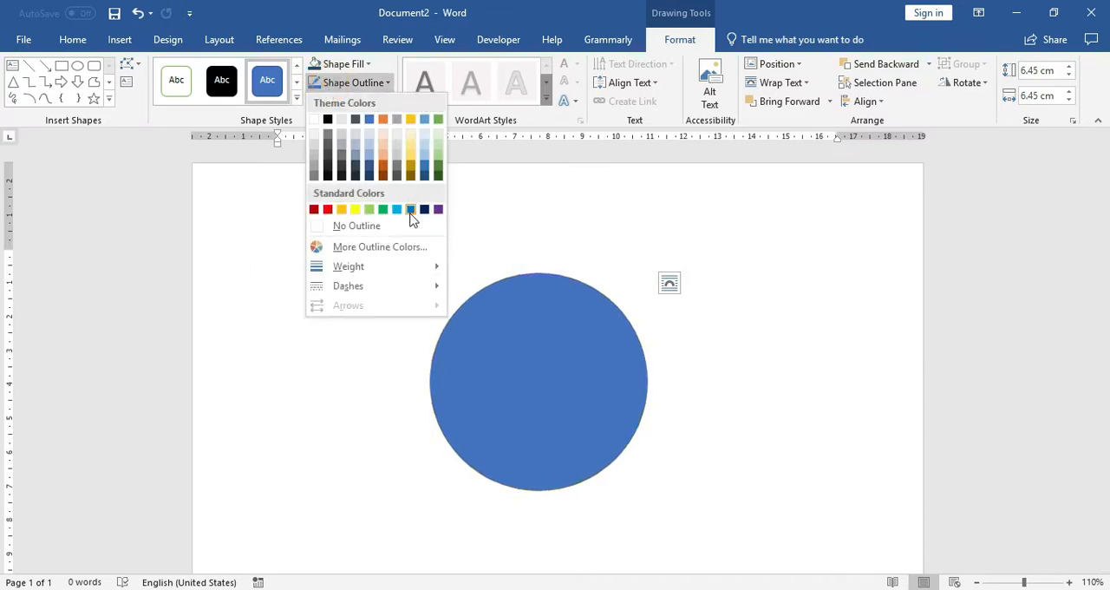
pyautogui.click(410, 209)
pyautogui.click(343, 65)
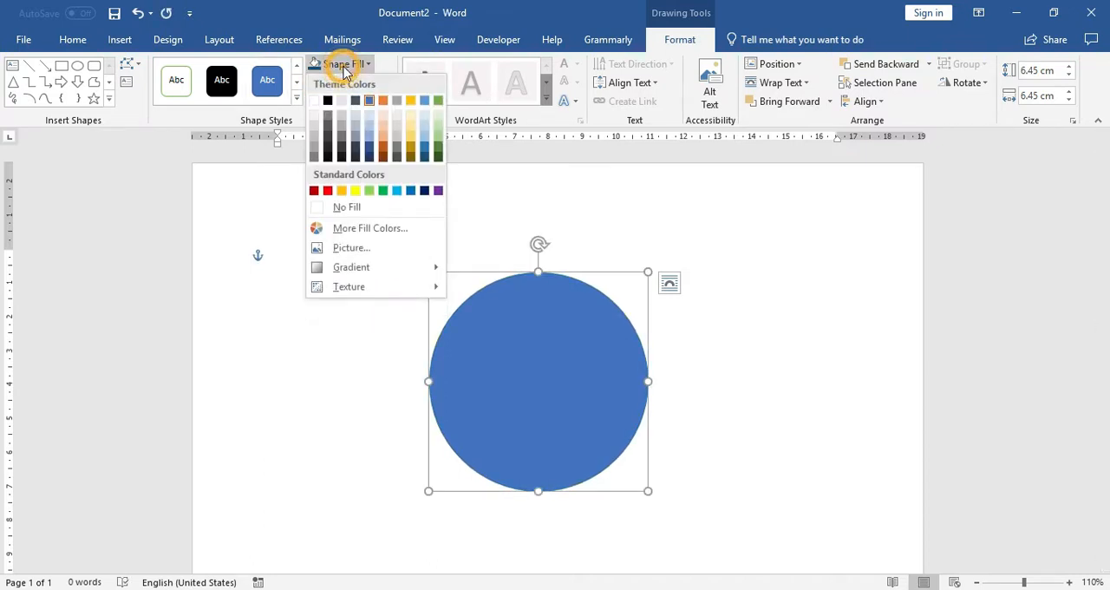
pyautogui.click(355, 208)
pyautogui.click(351, 83)
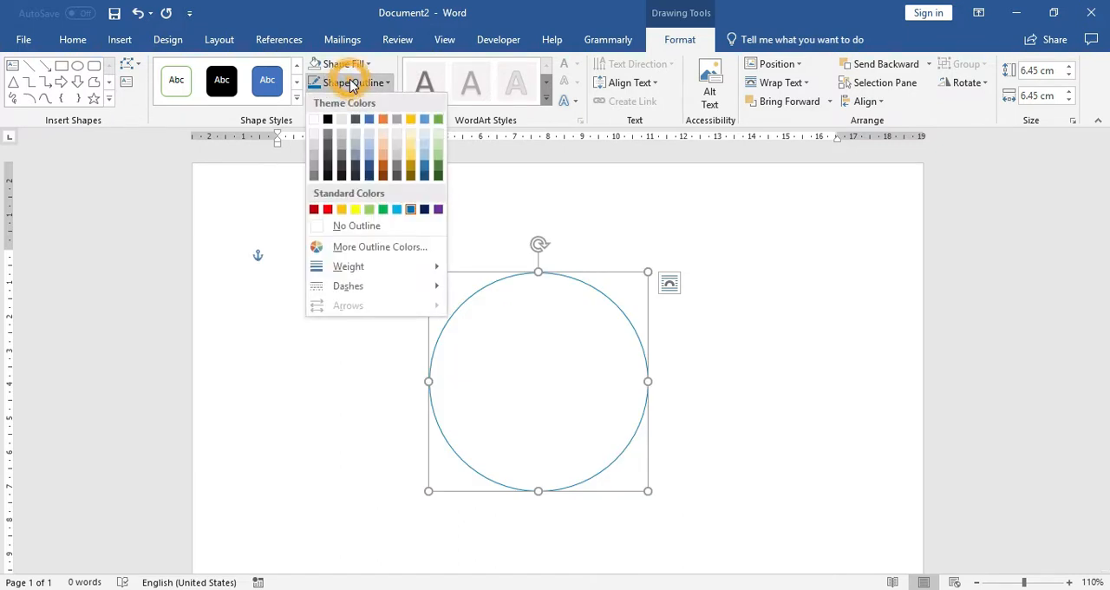
pyautogui.moveTo(371, 266)
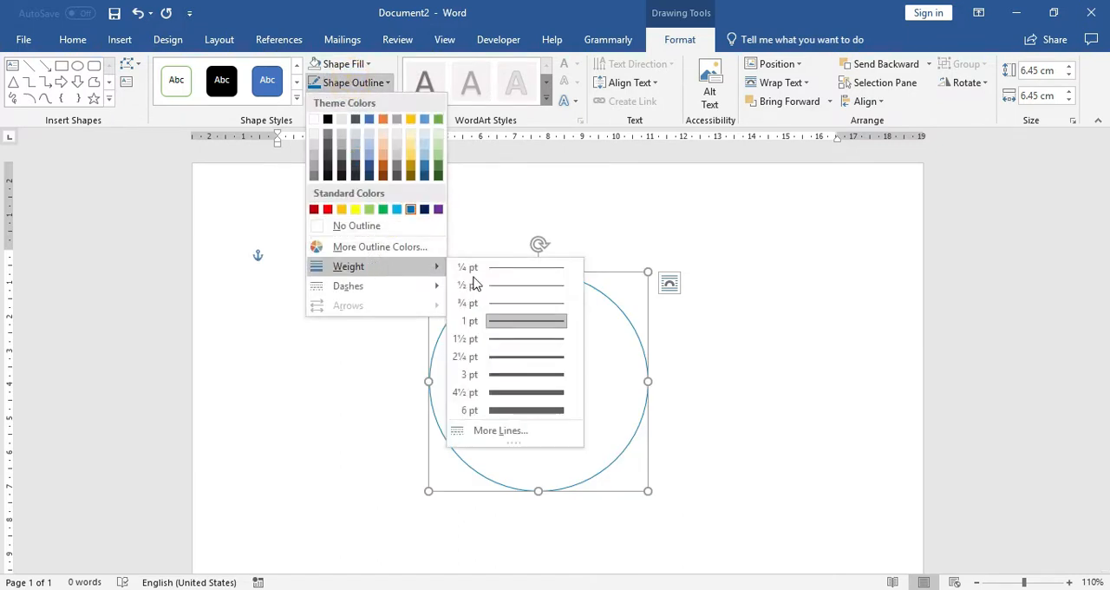
pyautogui.click(522, 376)
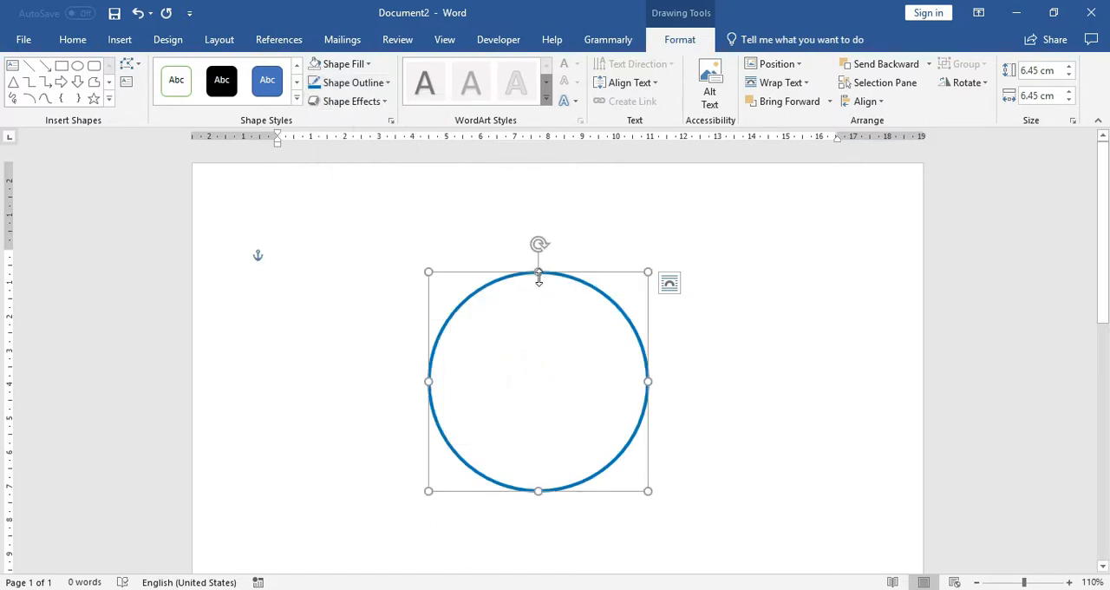
# Step: Duplicate the circle at about 3.52 cm in diameter and align both circles by centre and middle to make them concentric
pyautogui.moveTo(518, 277); pyautogui.dragTo(333, 264)
pyautogui.moveTo(440, 260); pyautogui.dragTo(573, 343)
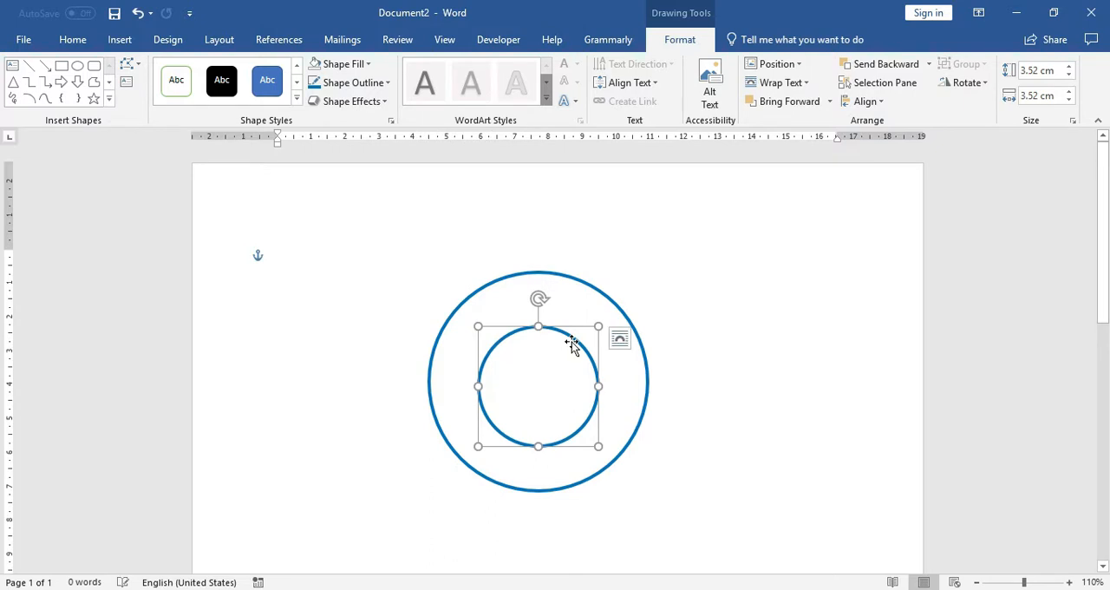
pyautogui.keyDown('shift'); pyautogui.click(567, 282); pyautogui.keyUp('shift')
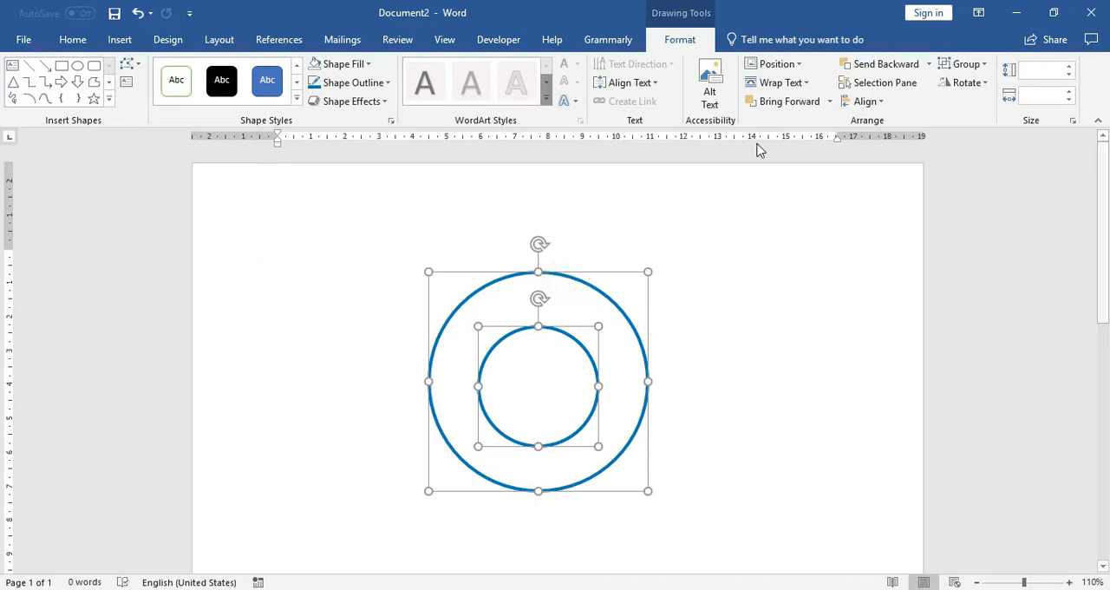
pyautogui.click(865, 104)
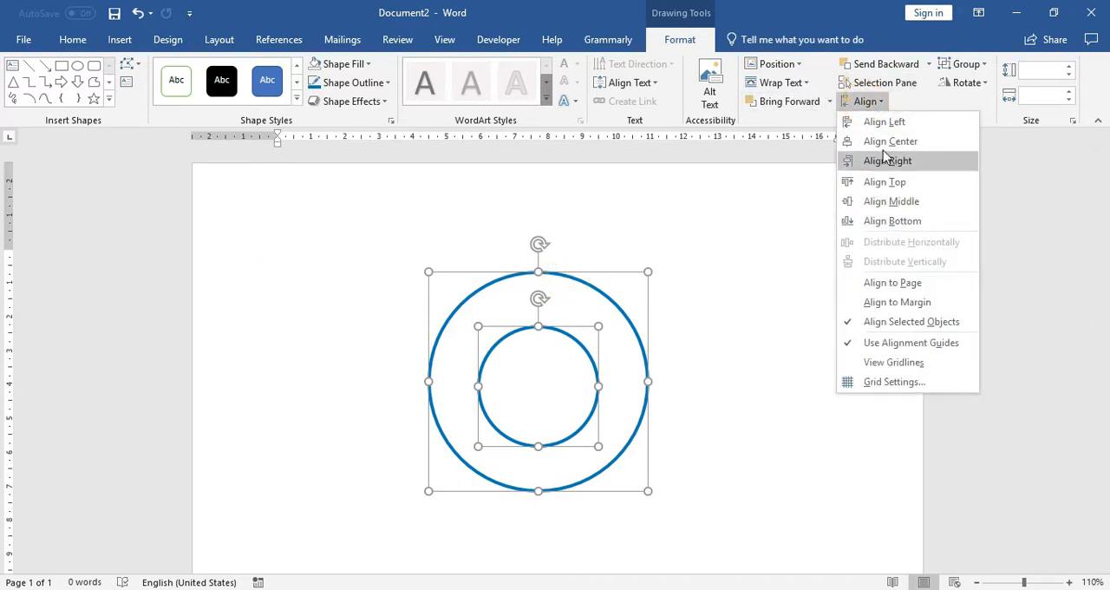
pyautogui.click(882, 144)
pyautogui.click(866, 102)
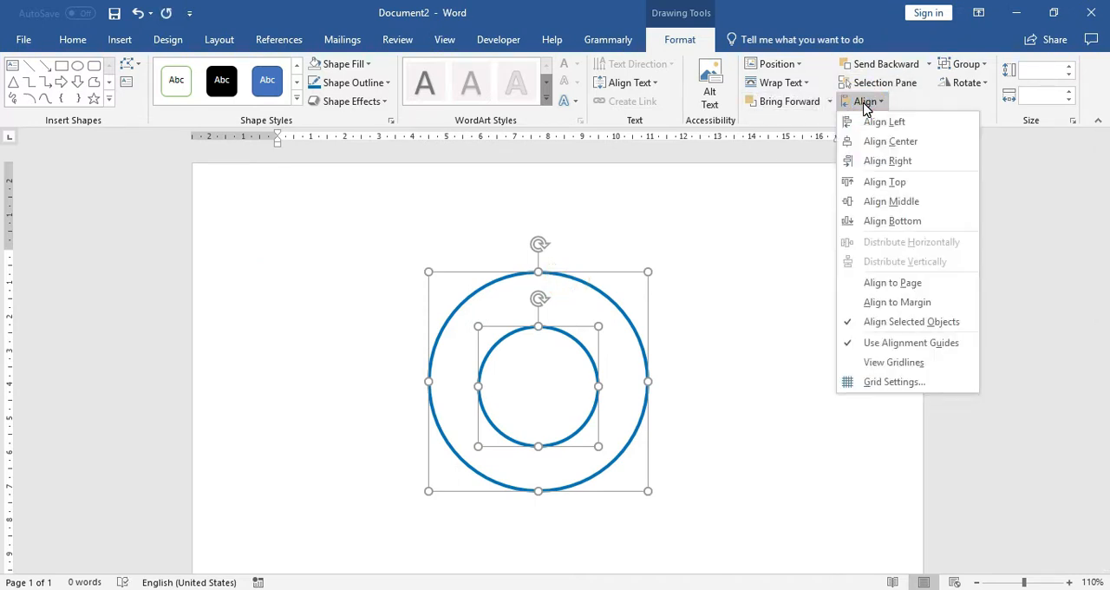
pyautogui.click(880, 206)
pyautogui.click(706, 298)
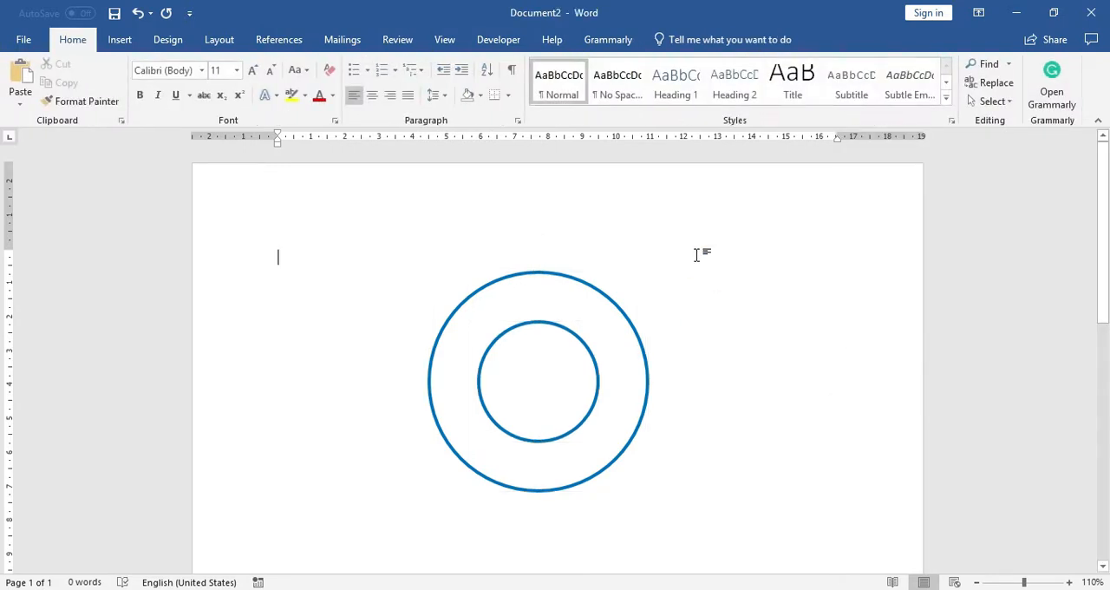
# Step: Insert plain black WordArt reading "CENTER FOR HUMAN EDUCATION"
pyautogui.click(119, 39)
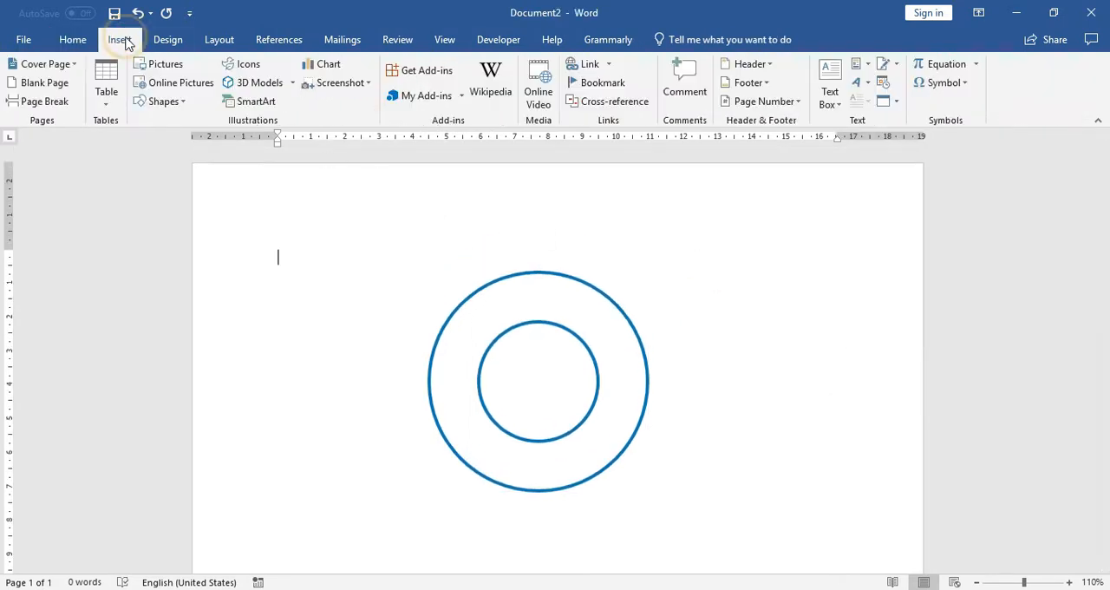
pyautogui.click(856, 83)
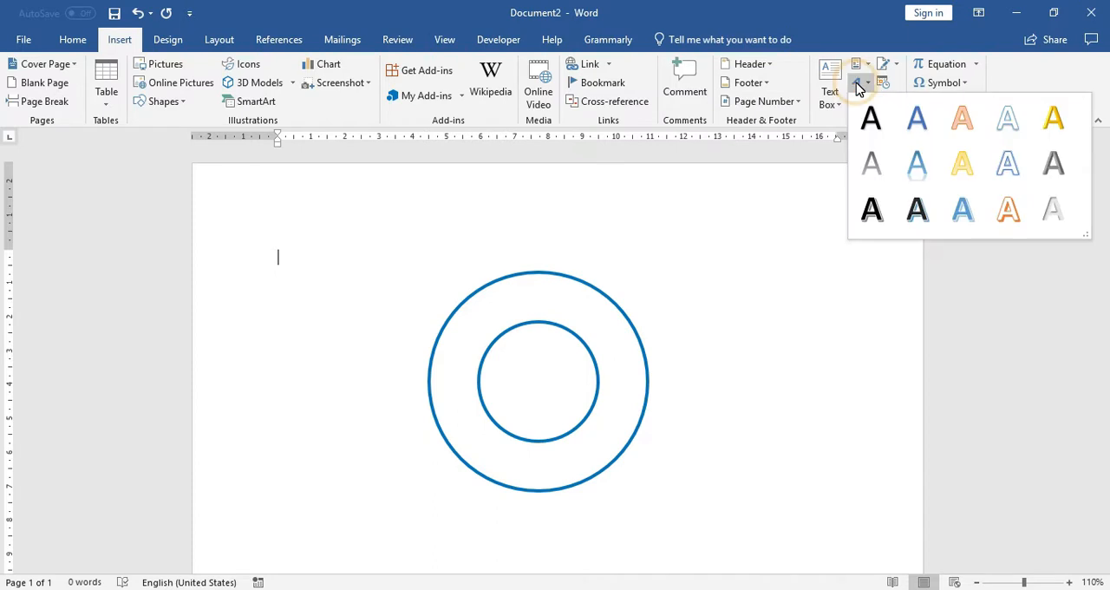
pyautogui.click(870, 116)
pyautogui.click(455, 281)
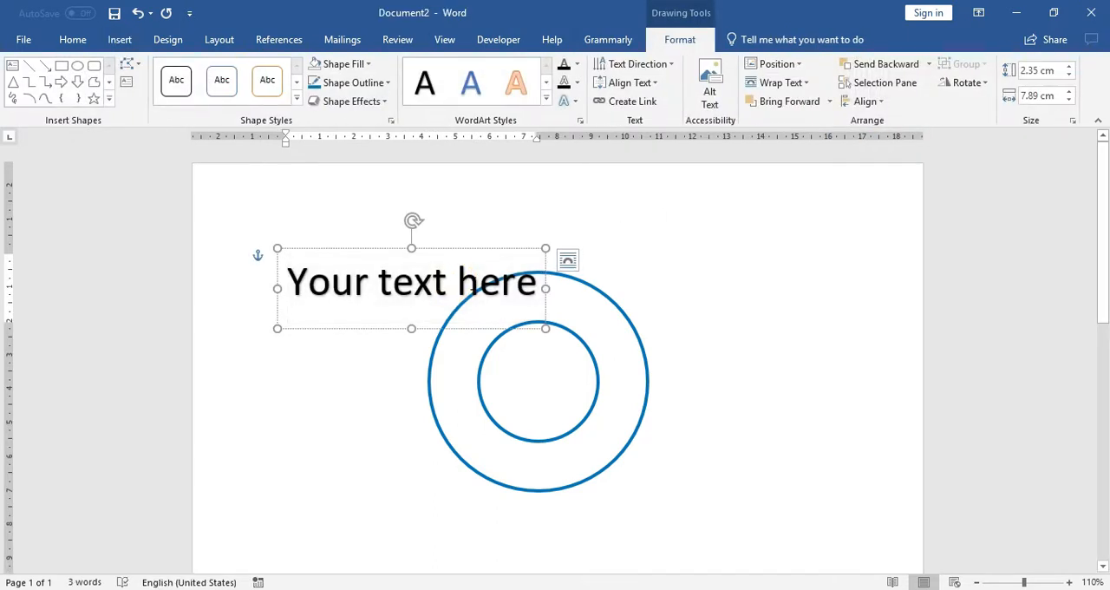
pyautogui.tripleClick(473, 290)
pyautogui.write('Ce')
pyautogui.press('BackSpace')
pyautogui.write('ENT')
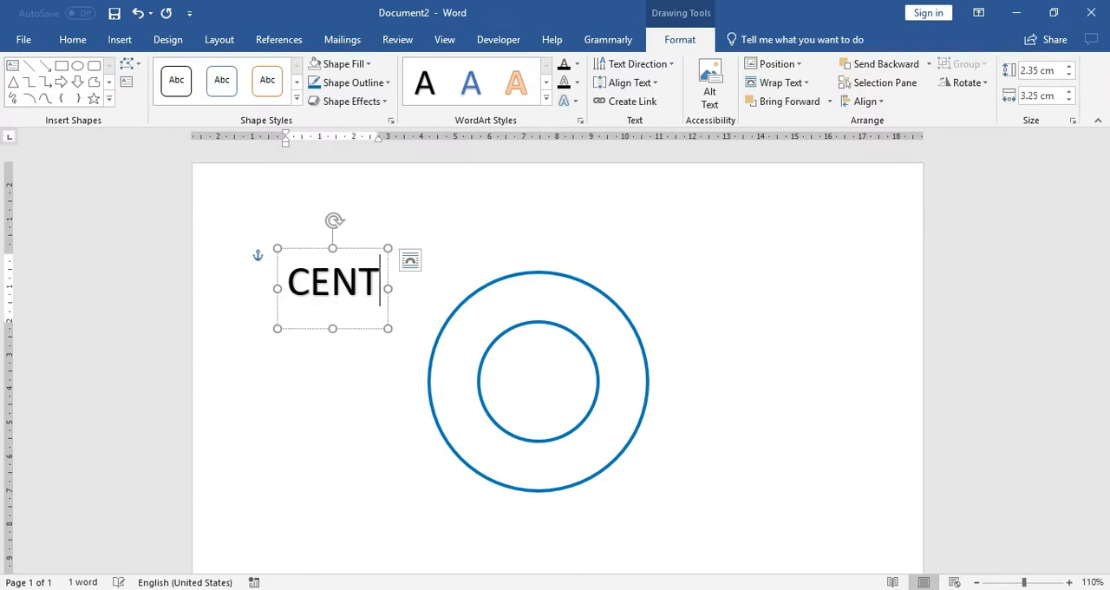
pyautogui.write('ER FOR EDUCATION')
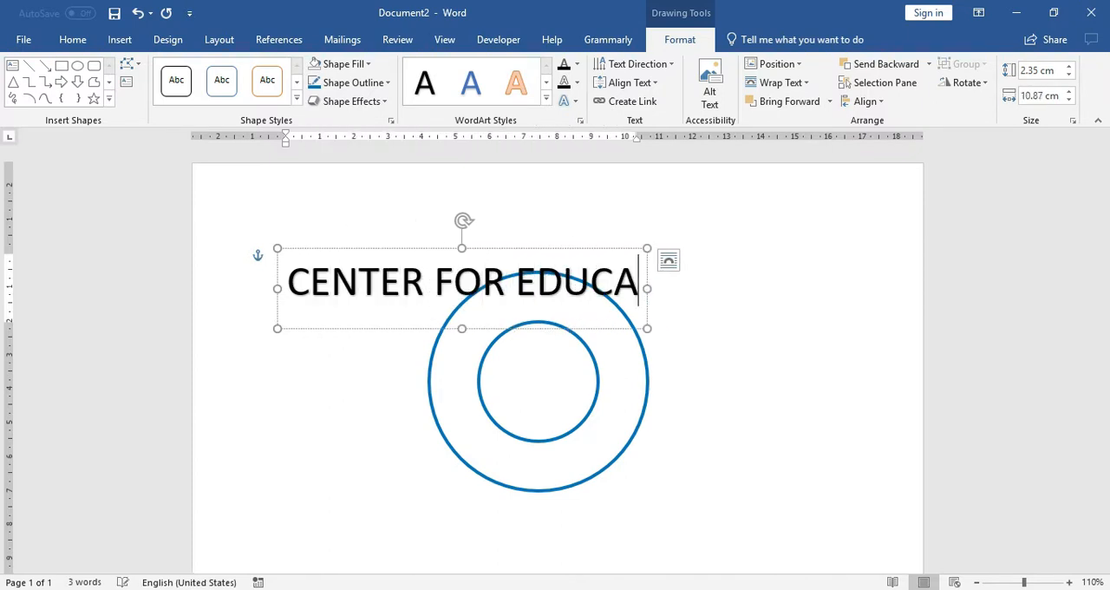
pyautogui.click(516, 270)
pyautogui.write('HUMAN')
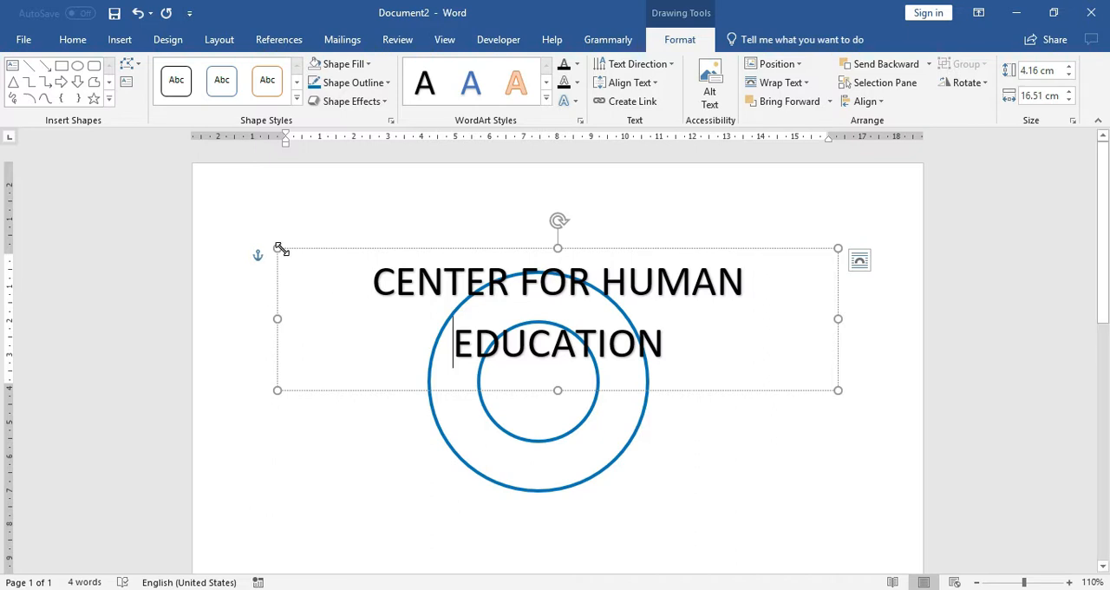
# Step: Apply the upward arch Follow Path transform to the WordArt text
pyautogui.click(565, 101)
pyautogui.moveTo(606, 310)
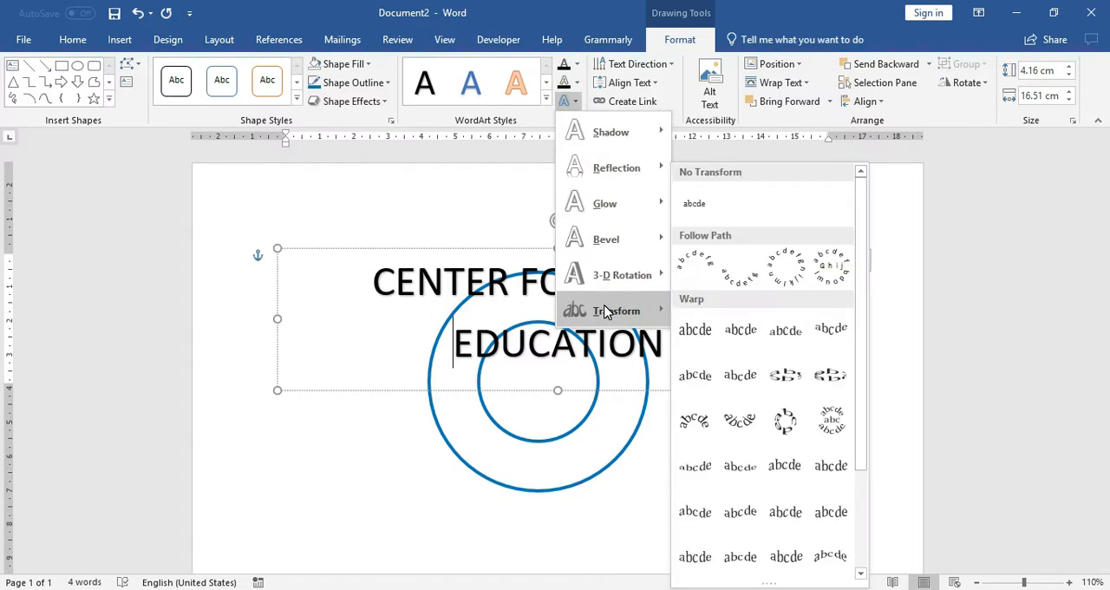
pyautogui.click(702, 268)
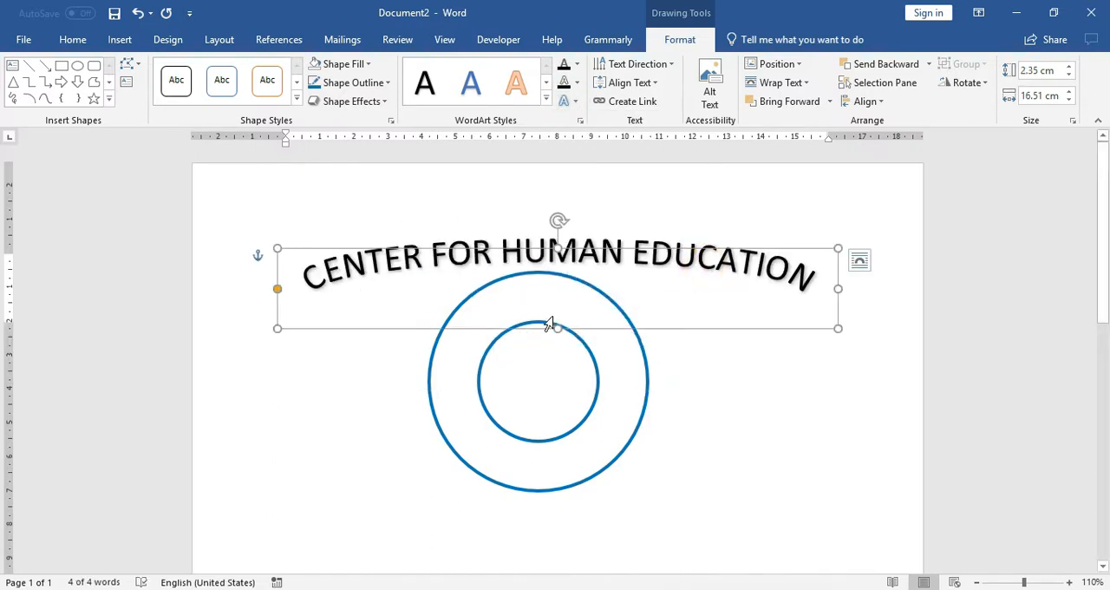
# Step: Resize the arched text box to about 4.03 cm high by 7.19 cm wide and move it over the upper part of the ring
pyautogui.moveTo(556, 327); pyautogui.dragTo(558, 385)
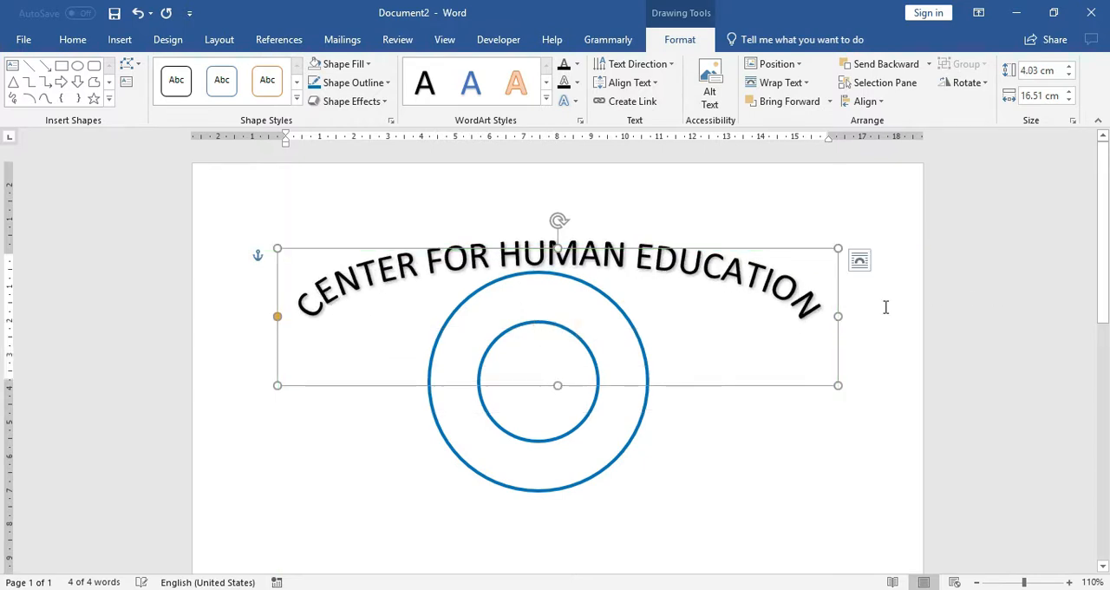
pyautogui.moveTo(840, 313); pyautogui.dragTo(520, 315)
pyautogui.moveTo(424, 246); pyautogui.dragTo(555, 286)
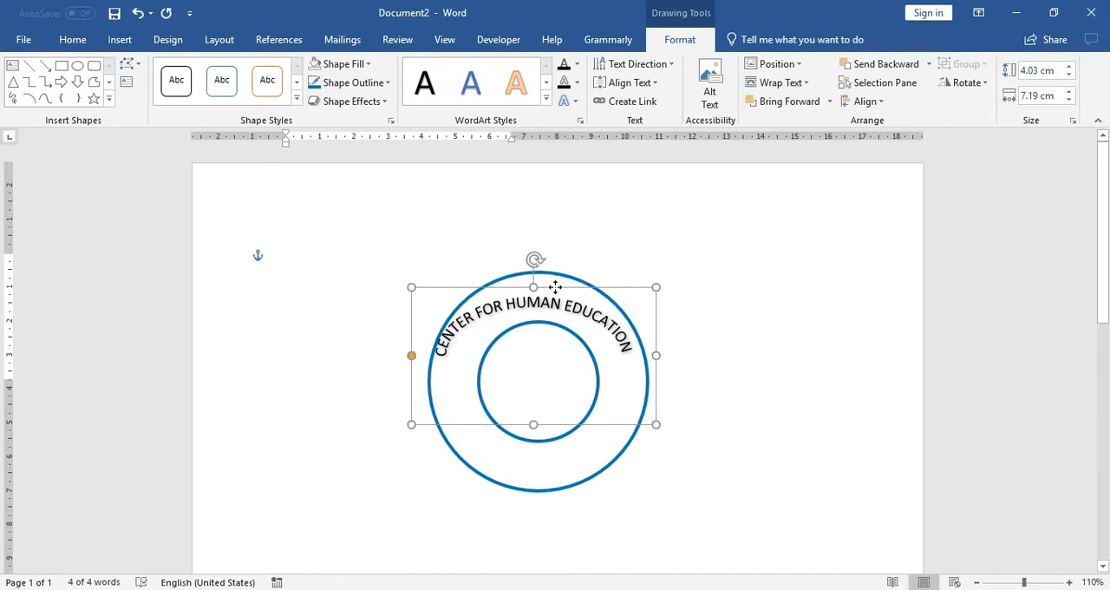
# Step: Refine the arched text box to about 4.41 cm high by 6.14 cm wide, fitting the text between the two circles
pyautogui.moveTo(411, 355); pyautogui.dragTo(440, 355)
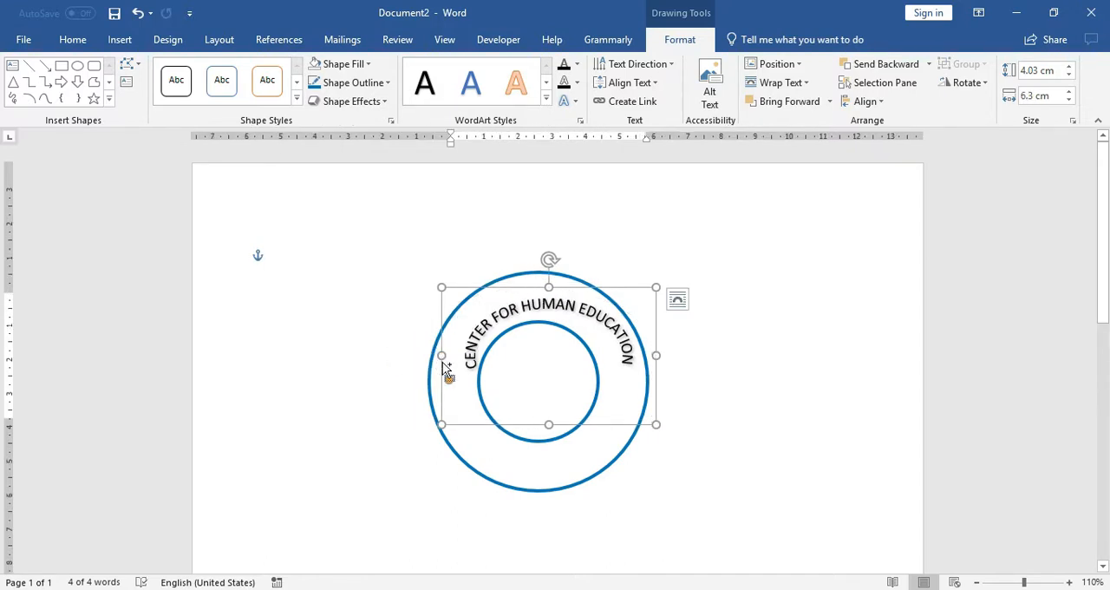
pyautogui.scroll(4, 449, 355)
pyautogui.scroll(-3, 450, 356)
pyautogui.moveTo(688, 274); pyautogui.dragTo(671, 276)
pyautogui.moveTo(401, 289)
pyautogui.mouseDown()
pyautogui.moveTo(377, 278)
pyautogui.moveTo(378, 318)
pyautogui.moveTo(370, 285)
pyautogui.moveTo(388, 280)
pyautogui.mouseUp()
pyautogui.moveTo(526, 183); pyautogui.dragTo(530, 166)
pyautogui.moveTo(501, 371); pyautogui.dragTo(503, 383)
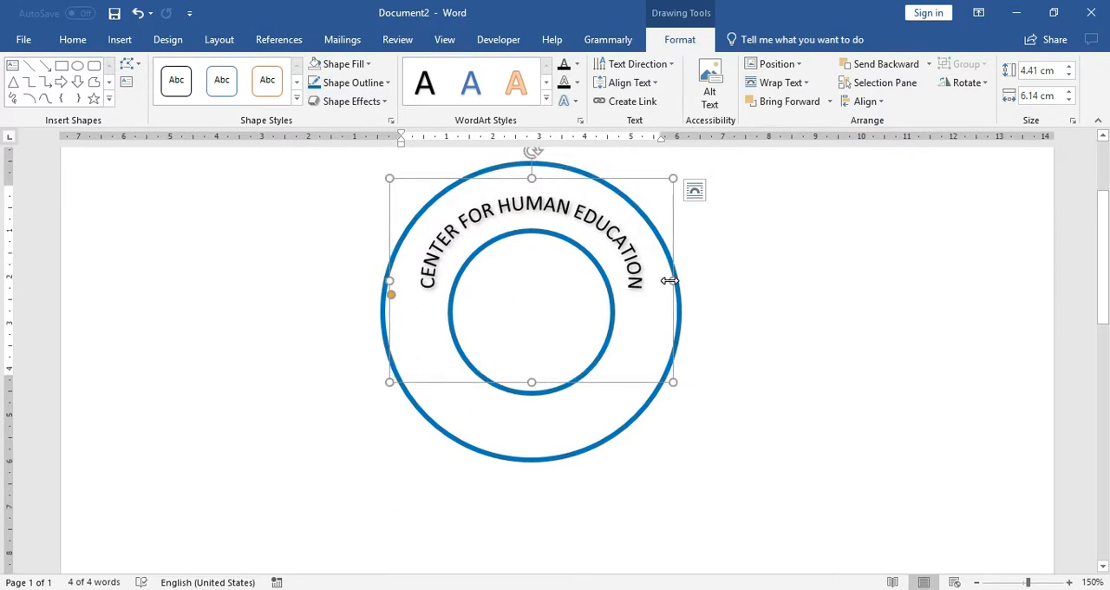
# Step: Adjust the curve of the arched text and shift it slightly so it follows the ring between the circles
pyautogui.moveTo(390, 295); pyautogui.dragTo(376, 262)
pyautogui.scroll(1, 577, 291)
pyautogui.moveTo(541, 236); pyautogui.dragTo(539, 230)
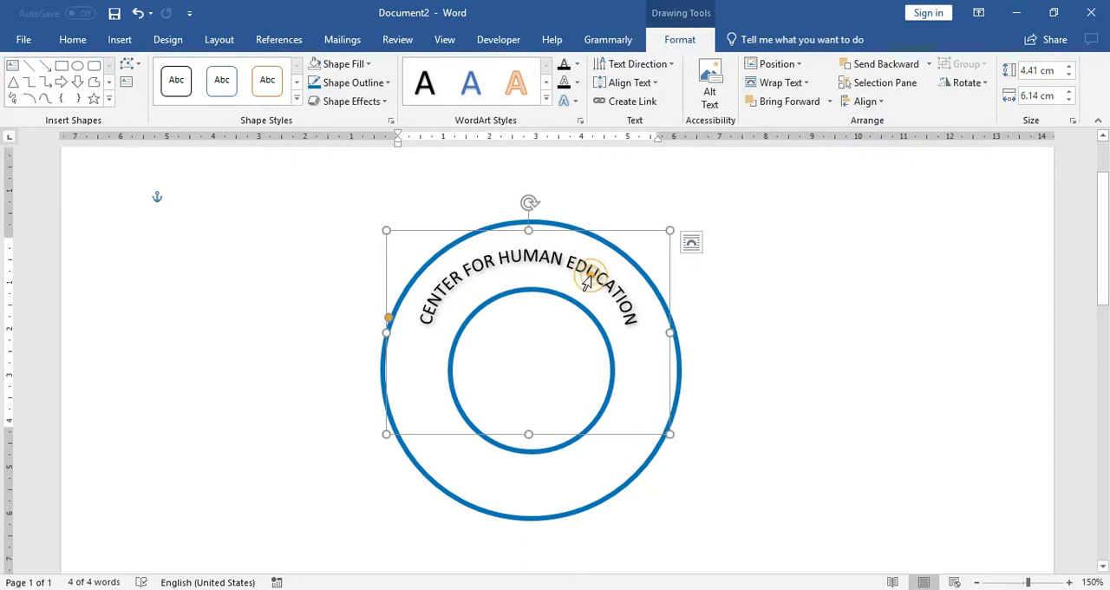
# Step: Try to enlarge the font of the whole WordArt text, and reselect its first word
pyautogui.doubleClick(586, 285)
pyautogui.hotkey('ctrl', 'a')
pyautogui.hotkey('ctrl', 'shift', '.')
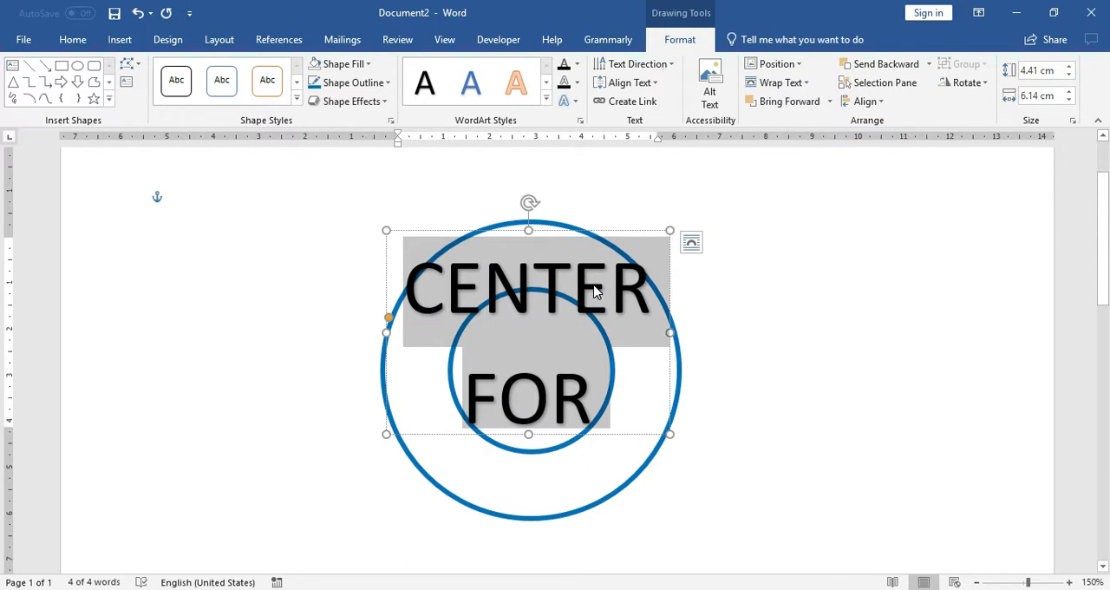
pyautogui.click(710, 276)
pyautogui.doubleClick(561, 259)
pyautogui.click(751, 321)
pyautogui.doubleClick(551, 289)
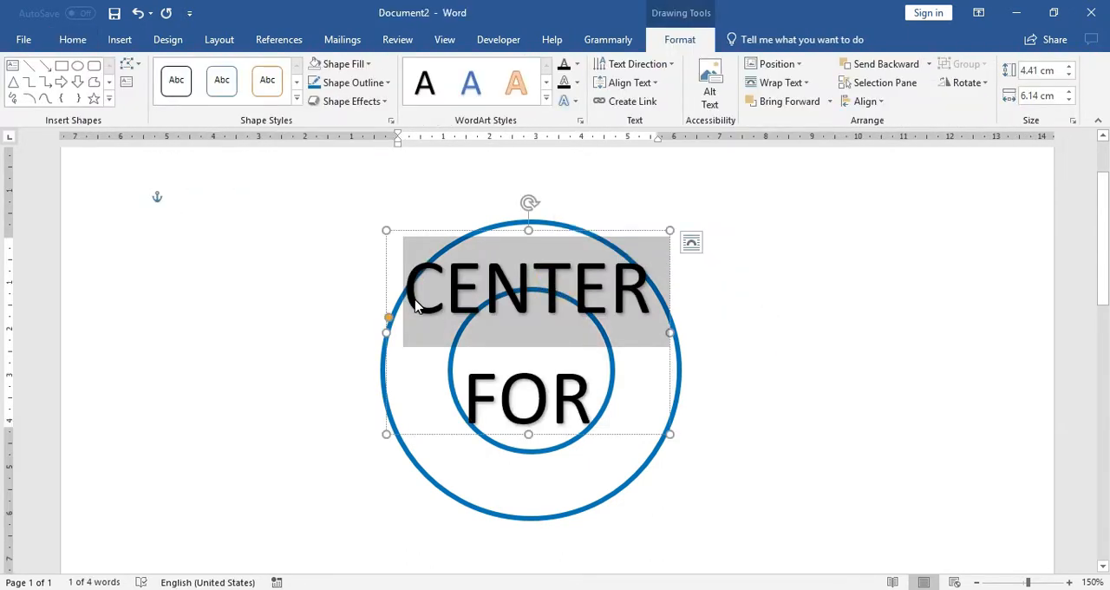
# Step: Reduce the font size of "CENTER" by several increments, followed by that of the entire WordArt text
pyautogui.hotkey('ctrl', 'shift', ',')
pyautogui.hotkey('ctrl', 'shift', ',')
pyautogui.hotkey('ctrl', 'shift', ',')
pyautogui.hotkey('ctrl', 'shift', ',')
pyautogui.hotkey('ctrl', 'a')
pyautogui.hotkey('ctrl', 'shift', ',')
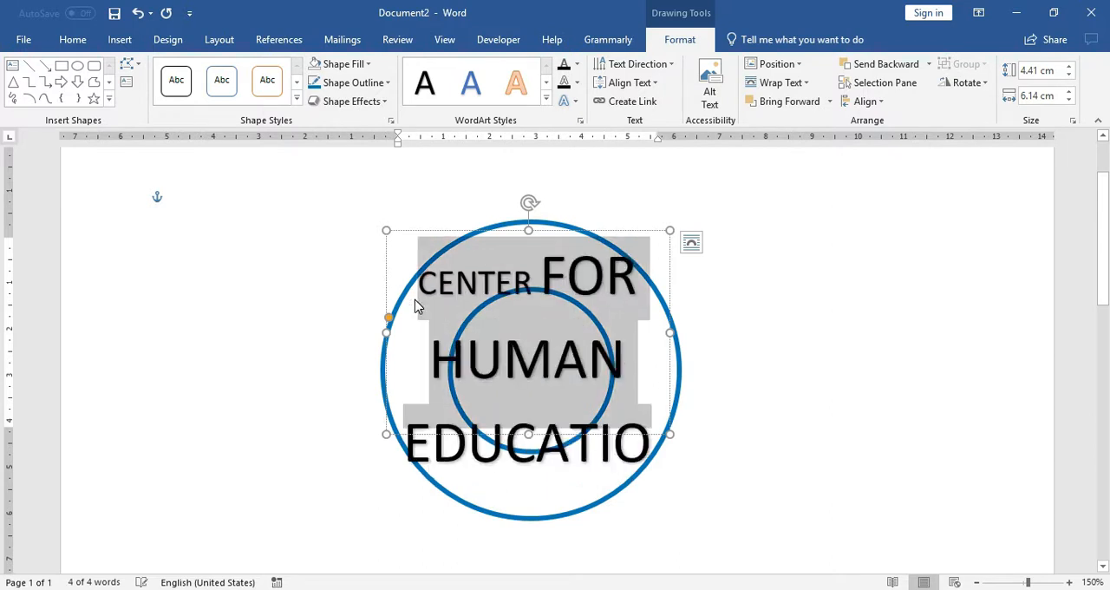
pyautogui.hotkey('ctrl', 'shift', ',')
pyautogui.hotkey('ctrl', 'shift', ',')
# Step: Set the font size of all the WordArt text to 13
pyautogui.click(73, 39)
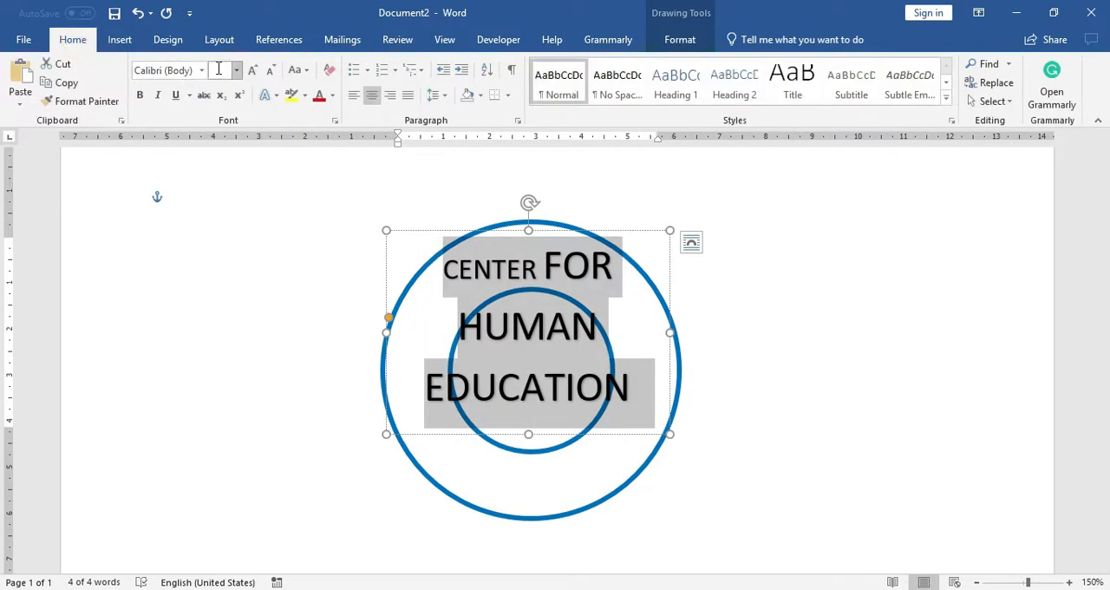
pyautogui.click(217, 70)
pyautogui.write('13')
pyautogui.press('Return')
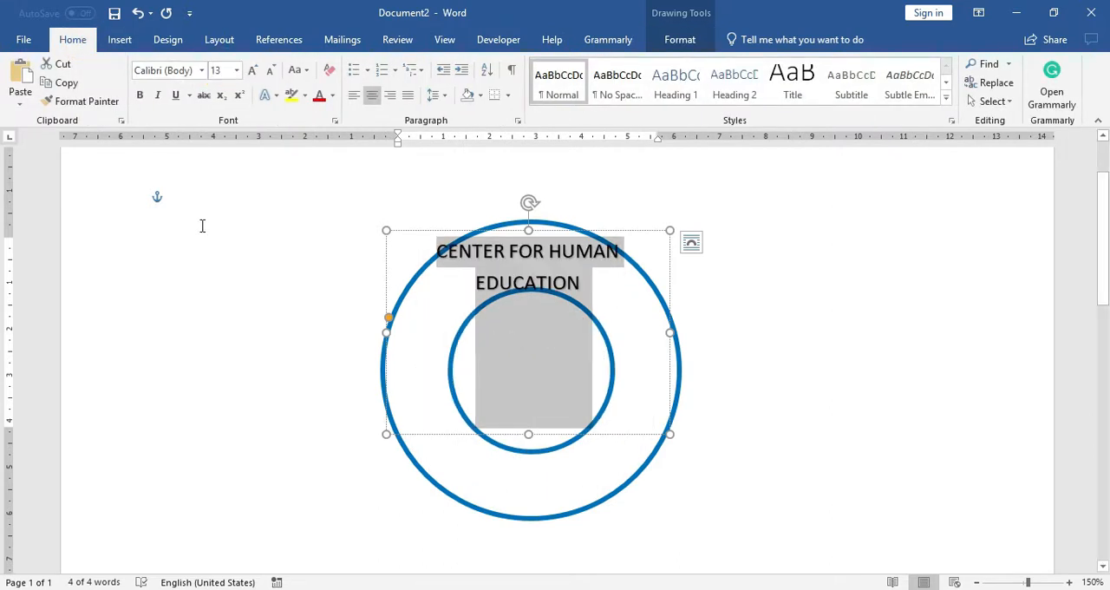
pyautogui.click(220, 256)
# Step: Increase the font size of the entire arched text to 18
pyautogui.click(550, 247)
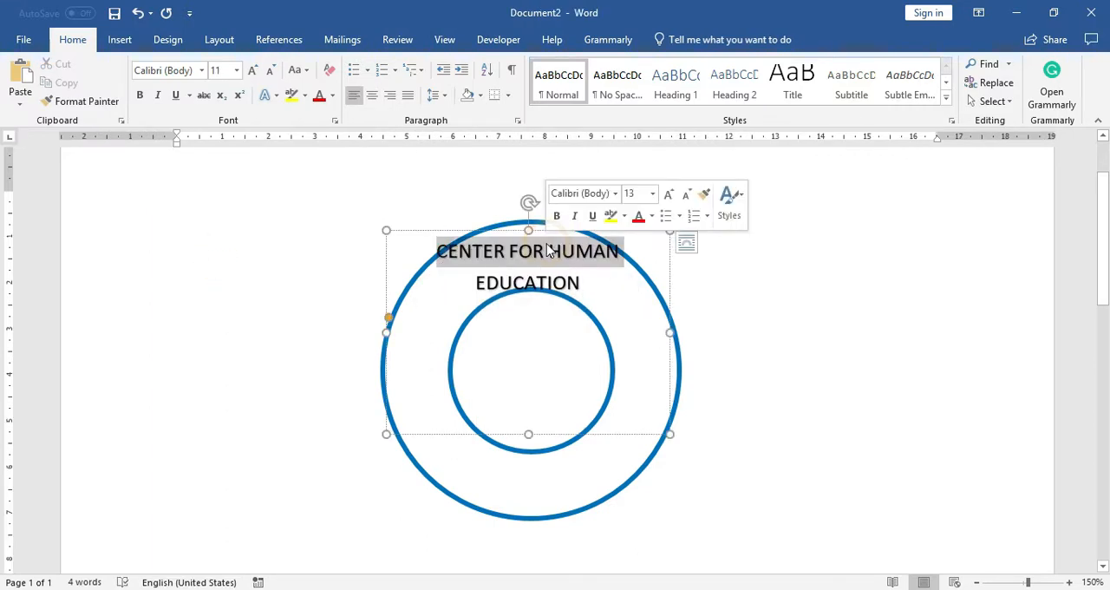
pyautogui.hotkey('ctrl', 'a')
pyautogui.hotkey('ctrl', ']')
pyautogui.hotkey('ctrl', ']')
pyautogui.hotkey('ctrl', ']')
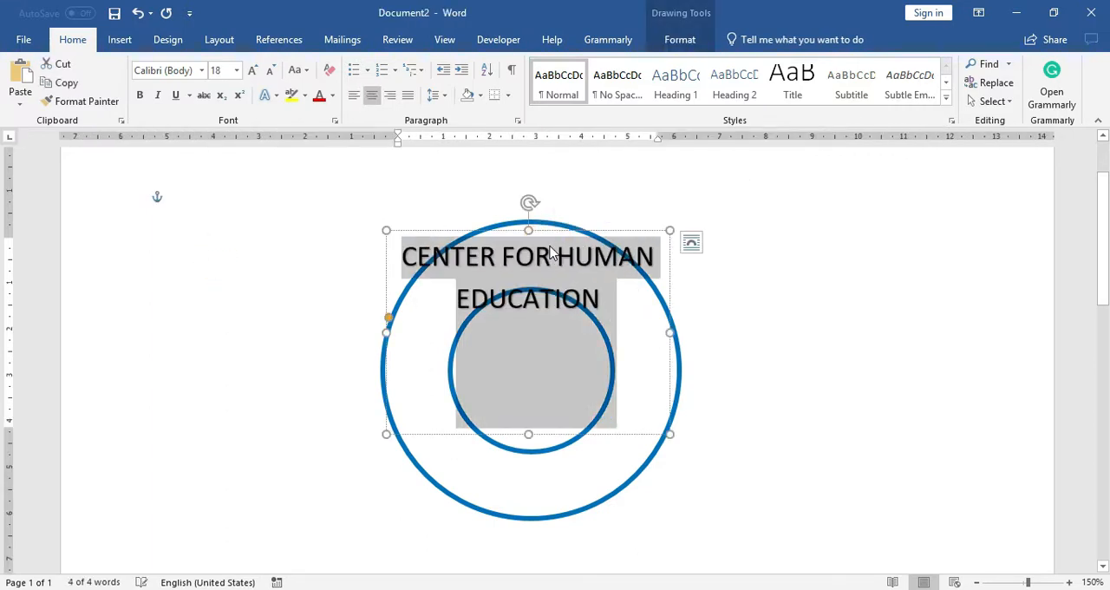
pyautogui.click(255, 281)
pyautogui.click(527, 252)
pyautogui.click(488, 230)
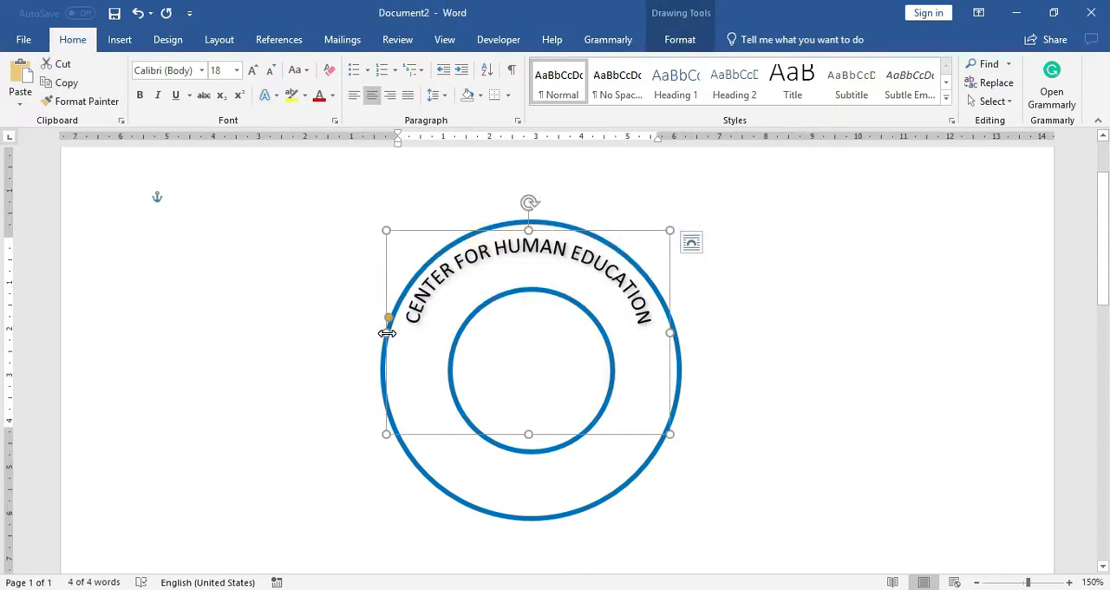
# Step: Lower the arched text box and adjust its curve and position so the lettering sits evenly between the two circles
pyautogui.moveTo(439, 230); pyautogui.dragTo(444, 249)
pyautogui.moveTo(394, 336); pyautogui.dragTo(412, 363)
pyautogui.moveTo(531, 249)
pyautogui.mouseDown()
pyautogui.moveTo(532, 233)
pyautogui.moveTo(544, 249)
pyautogui.mouseUp()
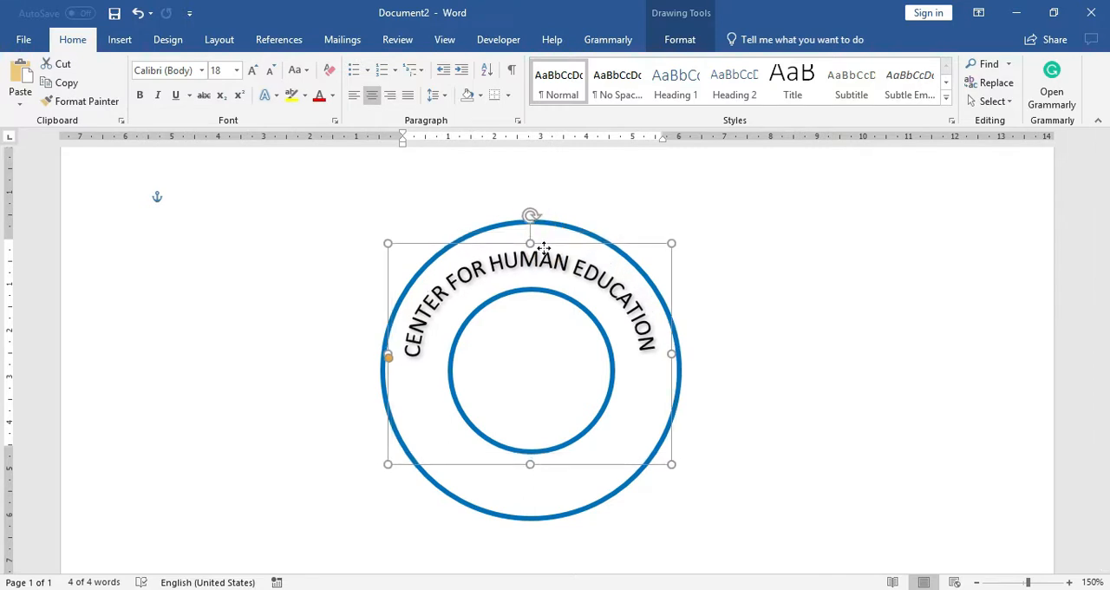
# Step: Nudge the arched text box slightly down within the outer ring, leaving it deselected
pyautogui.moveTo(543, 248); pyautogui.dragTo(545, 251)
pyautogui.click(711, 267)
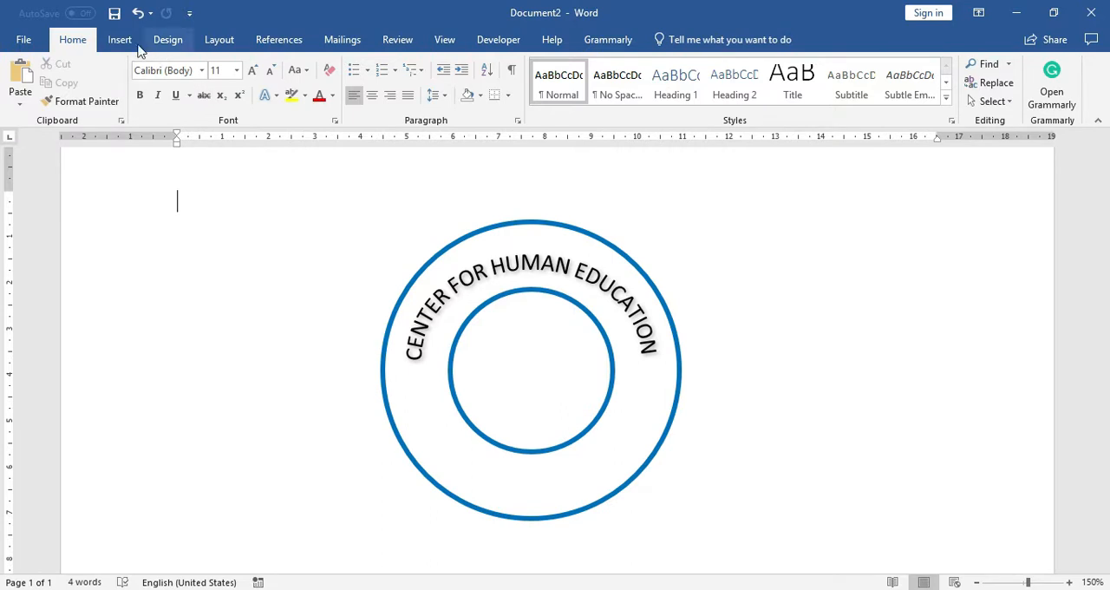
# Step: Draw a horizontal guide line about 20 cm long across the middle of both circles
pyautogui.click(119, 39)
pyautogui.click(163, 101)
pyautogui.click(141, 189)
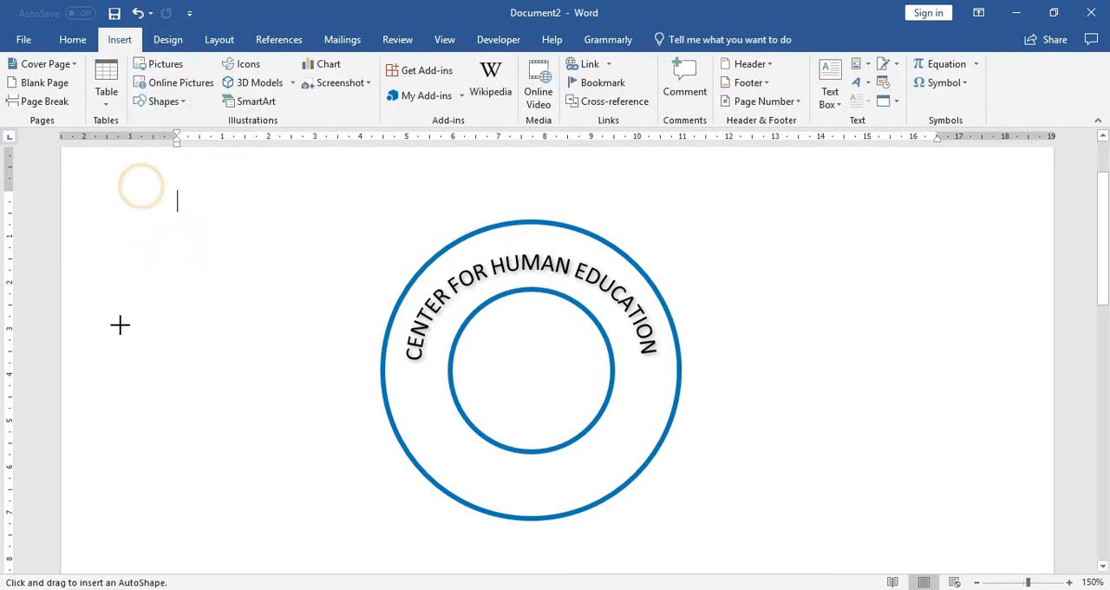
pyautogui.moveTo(74, 375); pyautogui.dragTo(997, 354)
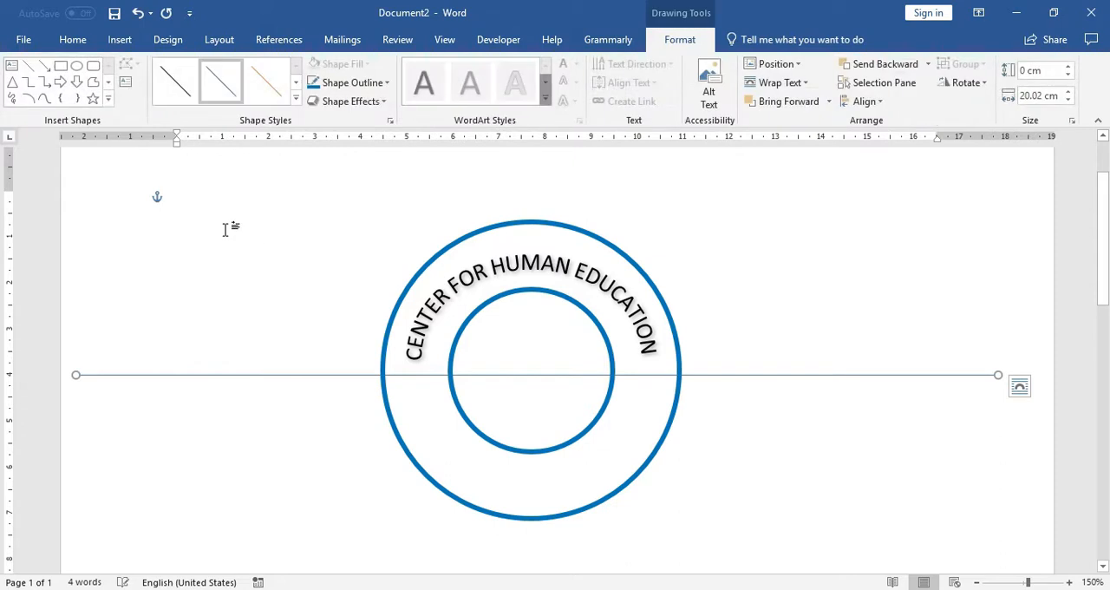
# Step: Extend the arched text's curve and adjust its box to about 5.08 by 6 cm so both ends reach the guide line evenly
pyautogui.doubleClick(462, 283)
pyautogui.click(392, 248)
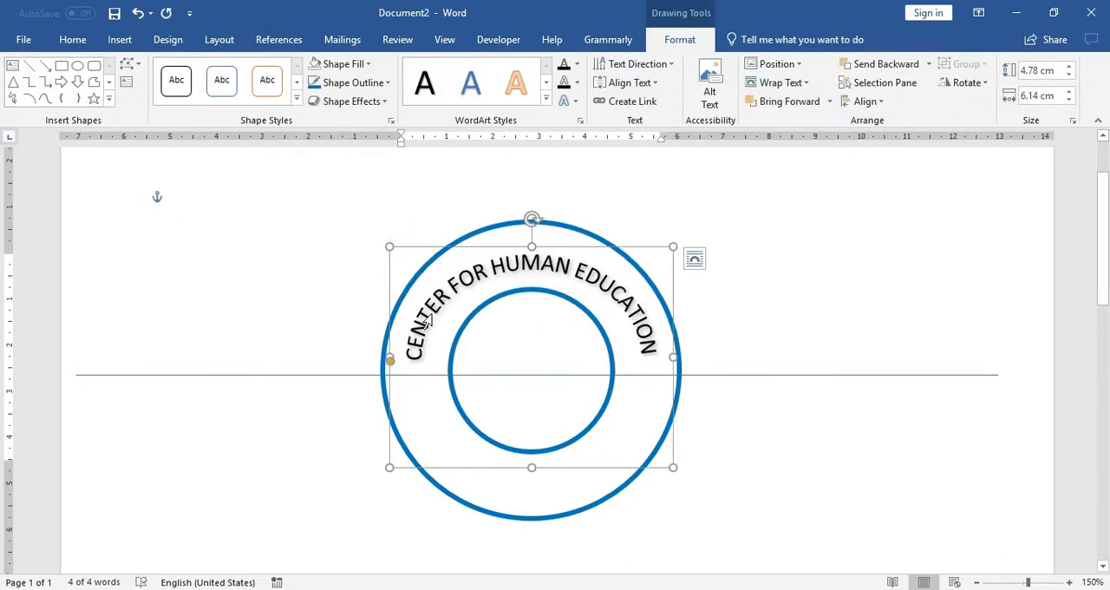
pyautogui.moveTo(390, 361); pyautogui.dragTo(392, 375)
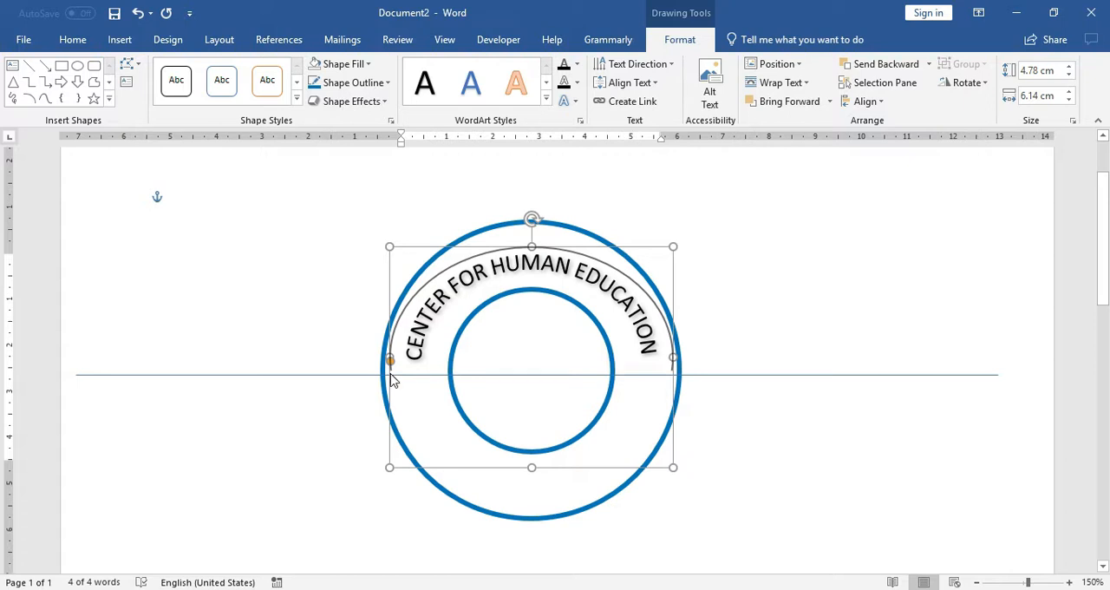
pyautogui.moveTo(531, 246); pyautogui.dragTo(523, 248)
pyautogui.moveTo(392, 373); pyautogui.dragTo(394, 381)
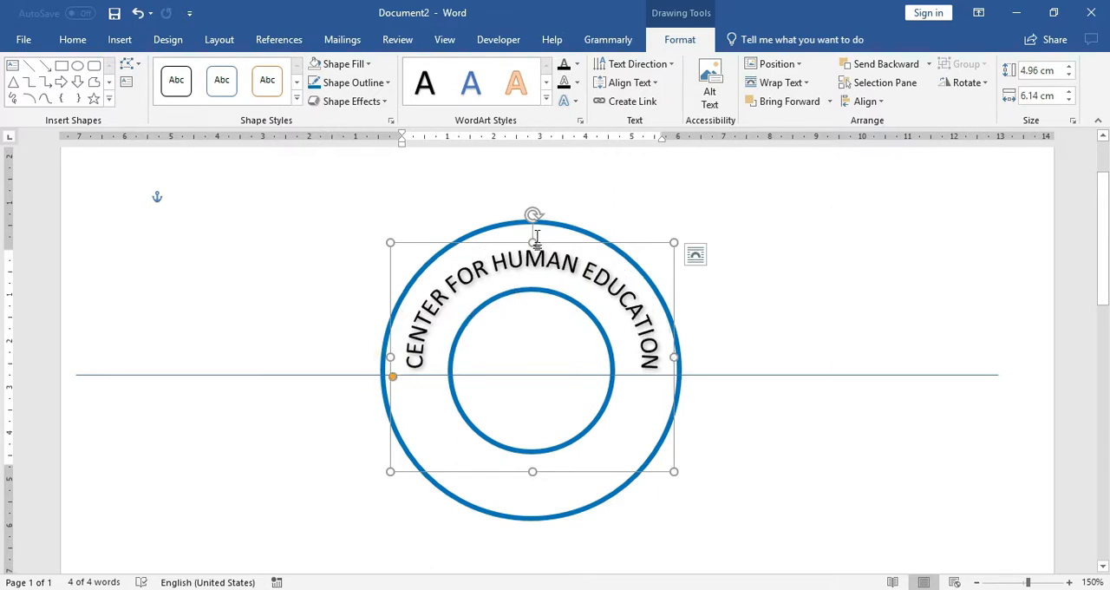
pyautogui.moveTo(533, 245)
pyautogui.mouseDown()
pyautogui.moveTo(519, 247)
pyautogui.moveTo(529, 231)
pyautogui.moveTo(526, 240)
pyautogui.mouseUp()
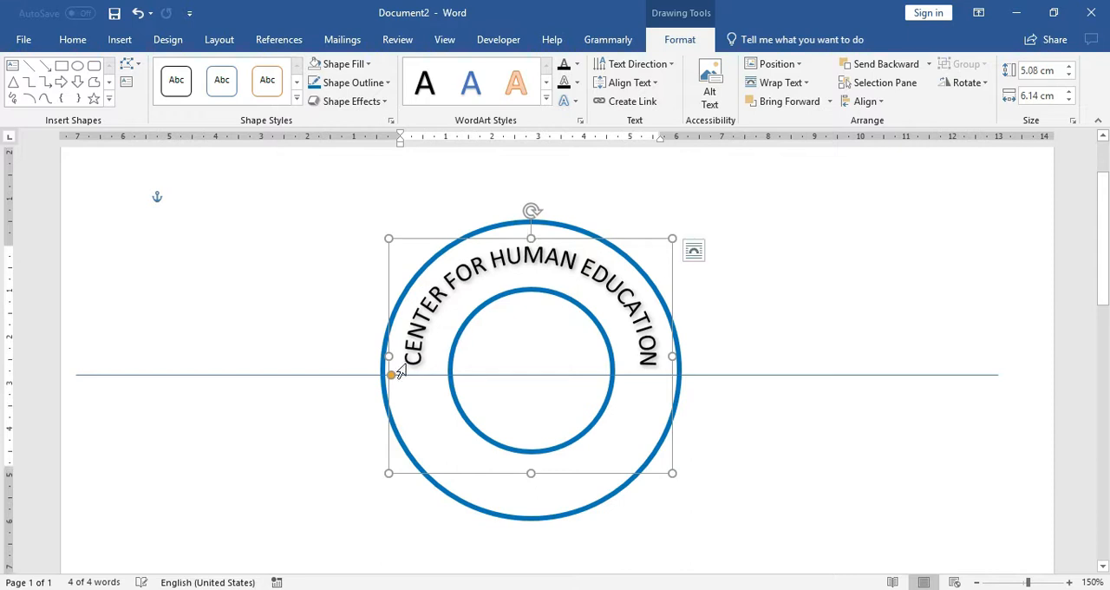
pyautogui.moveTo(391, 375)
pyautogui.mouseDown()
pyautogui.moveTo(396, 391)
pyautogui.moveTo(383, 355)
pyautogui.moveTo(387, 369)
pyautogui.moveTo(395, 358)
pyautogui.moveTo(405, 392)
pyautogui.moveTo(400, 383)
pyautogui.mouseUp()
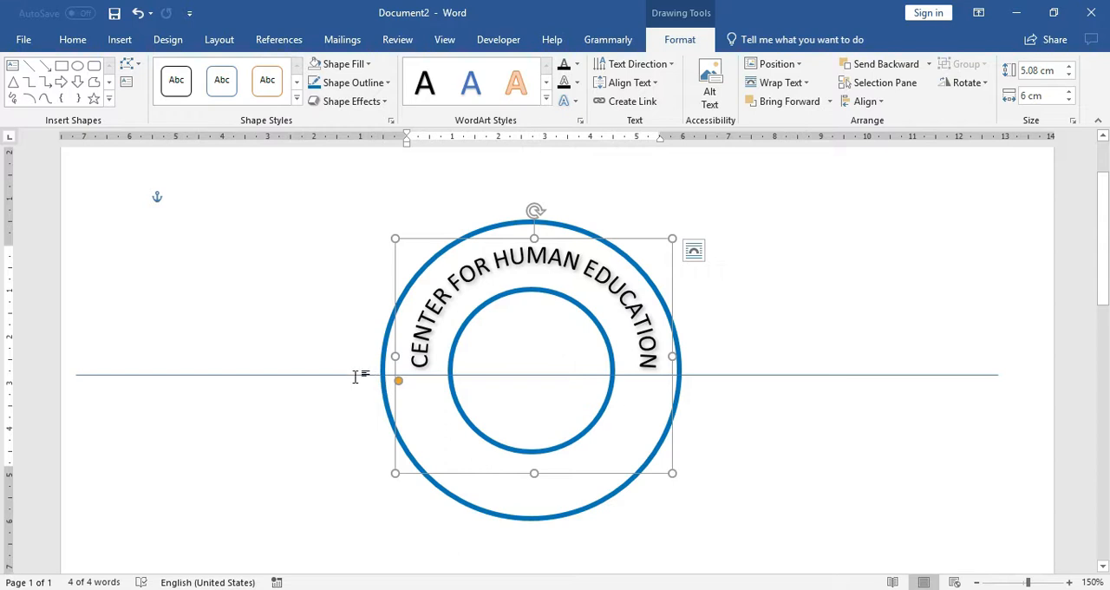
pyautogui.click(739, 373)
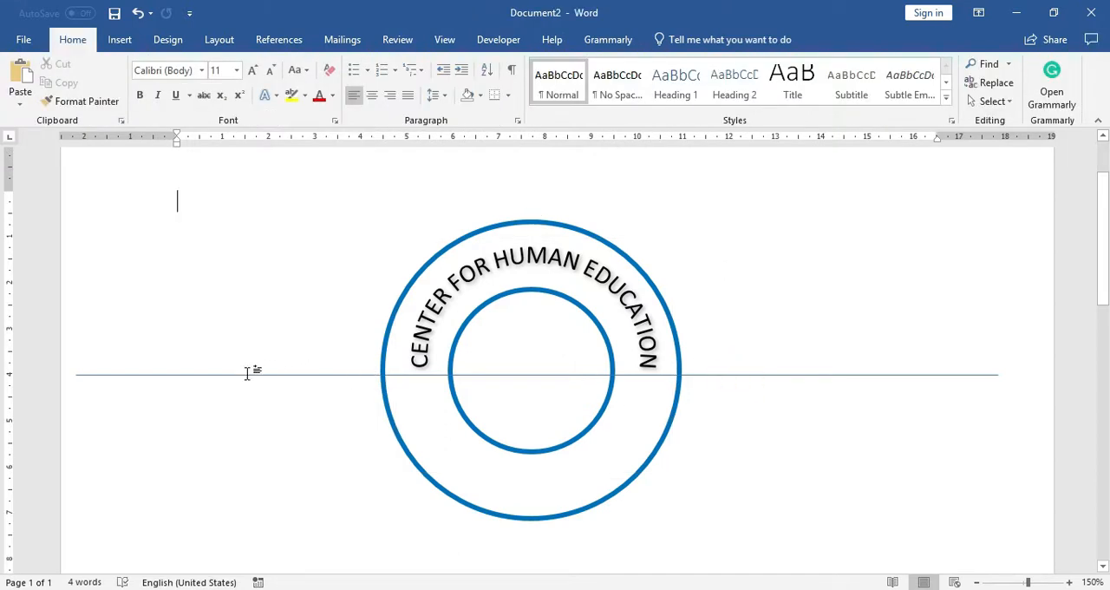
# Step: Fill the outer circle with the lightest gray shade of the white theme color
pyautogui.scroll(-1, 392, 294)
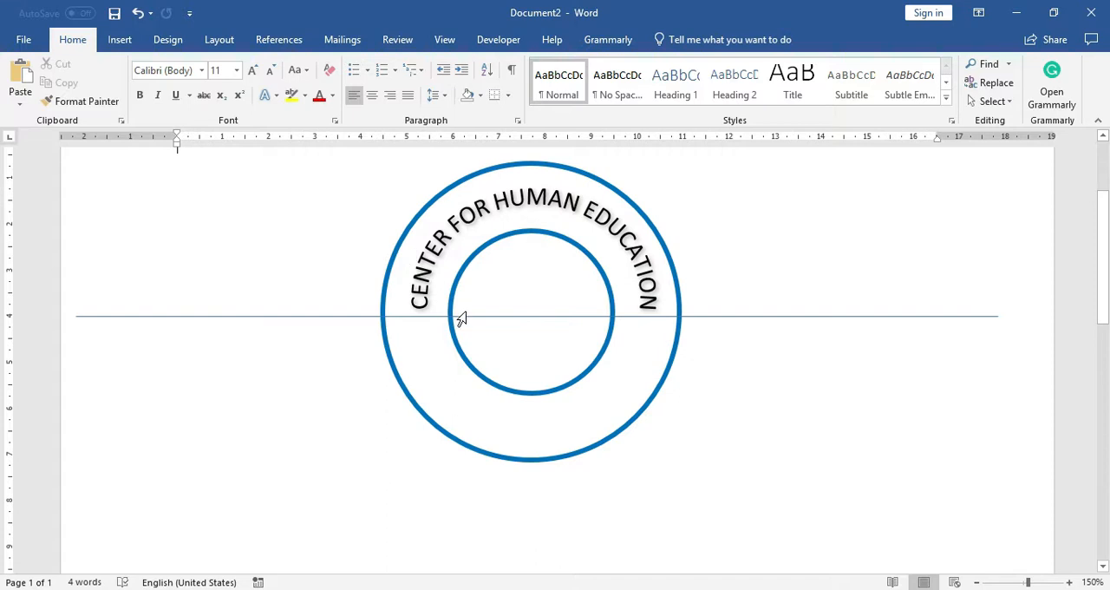
pyautogui.scroll(1, 464, 325)
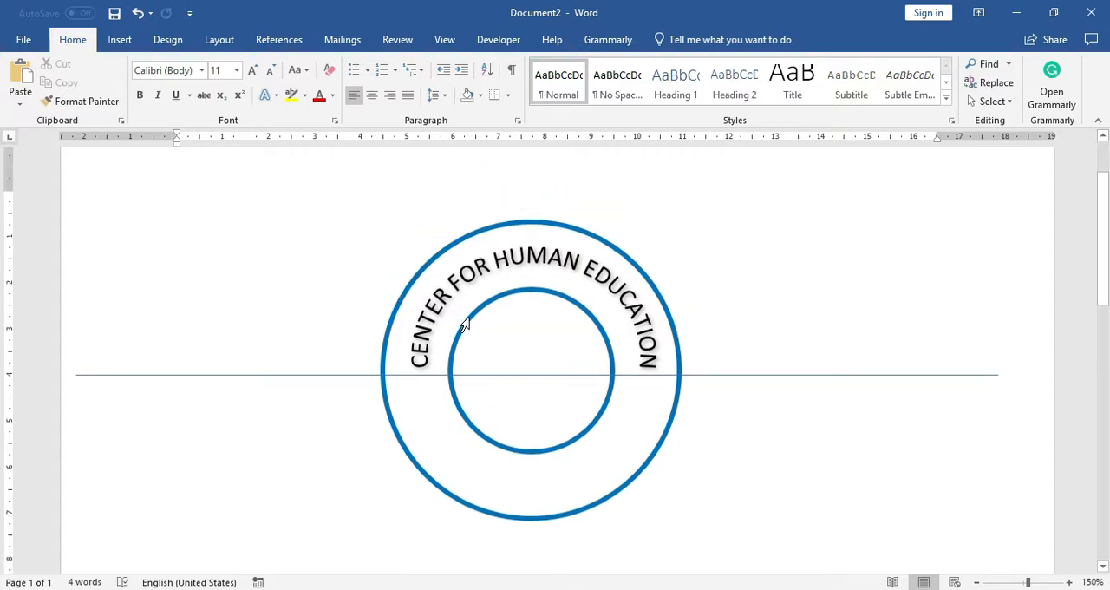
pyautogui.click(511, 225)
pyautogui.click(678, 40)
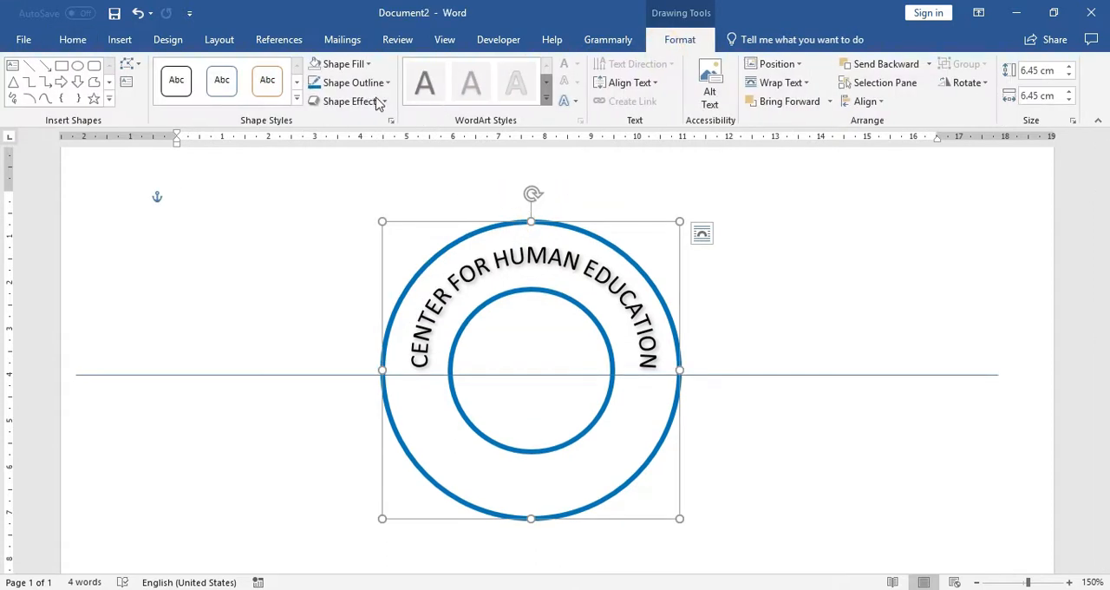
pyautogui.click(345, 64)
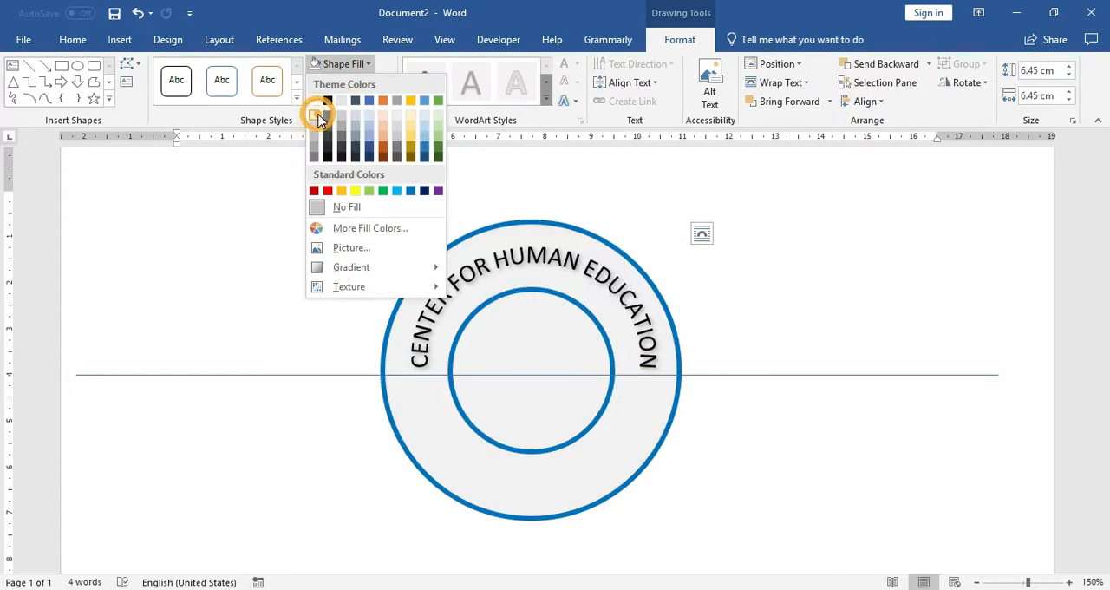
pyautogui.click(316, 116)
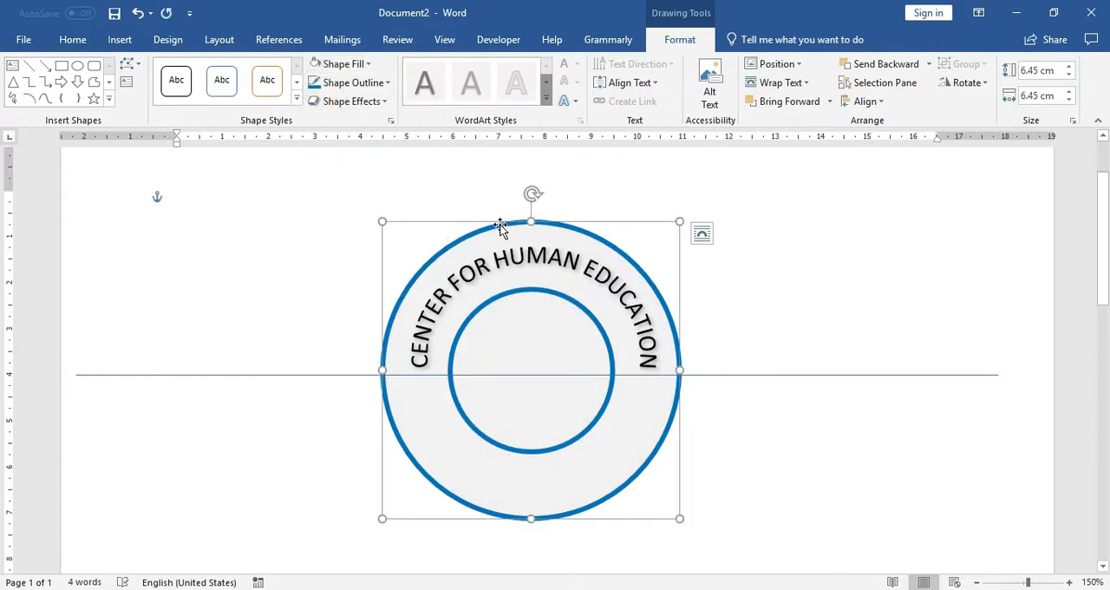
pyautogui.click(830, 102)
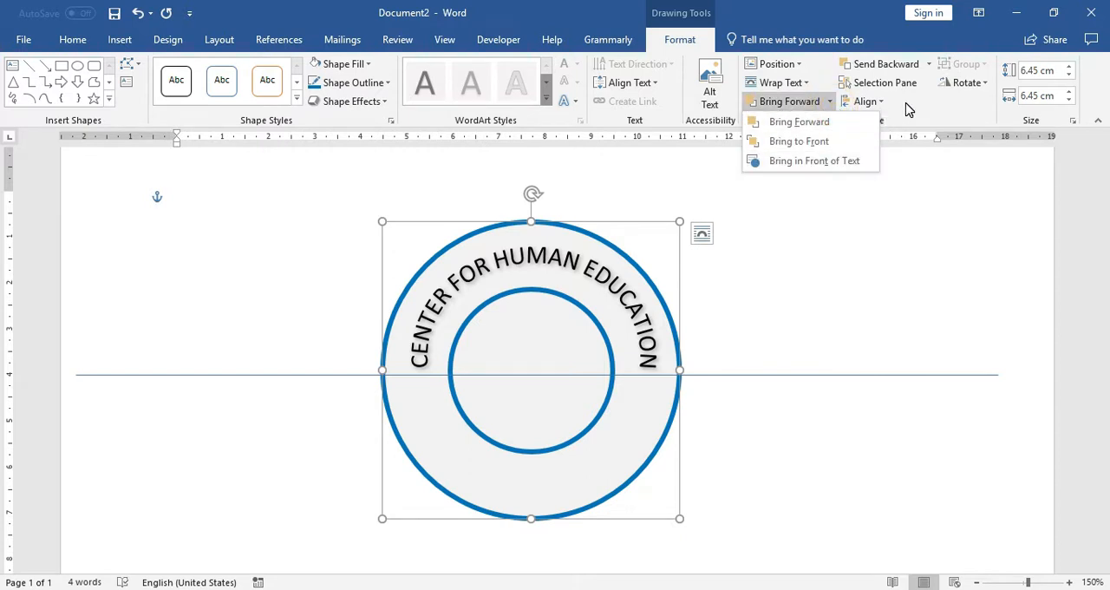
pyautogui.click(590, 240)
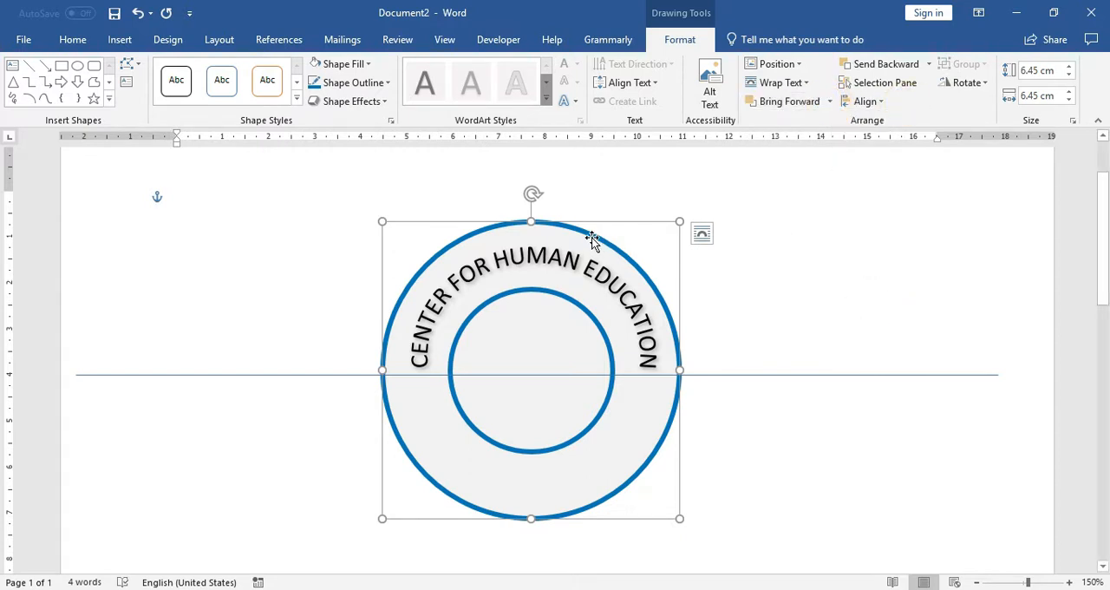
pyautogui.moveTo(590, 240); pyautogui.dragTo(488, 250)
pyautogui.moveTo(481, 259); pyautogui.dragTo(585, 247)
# Step: Change the outer circle's fill to a slightly darker light gray chosen from the standard color palette
pyautogui.click(355, 67)
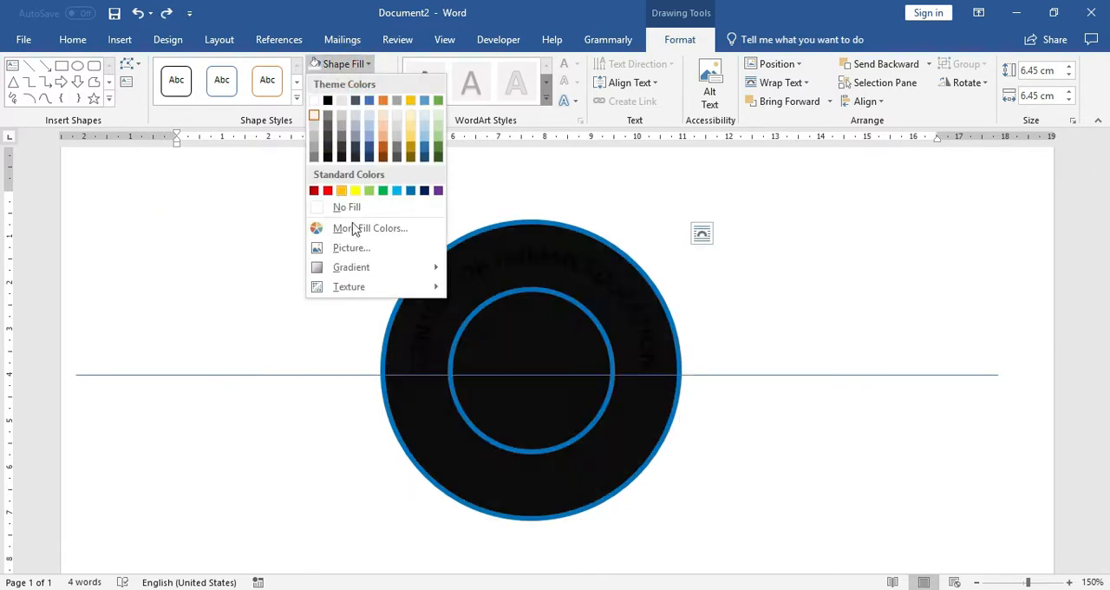
pyautogui.click(388, 230)
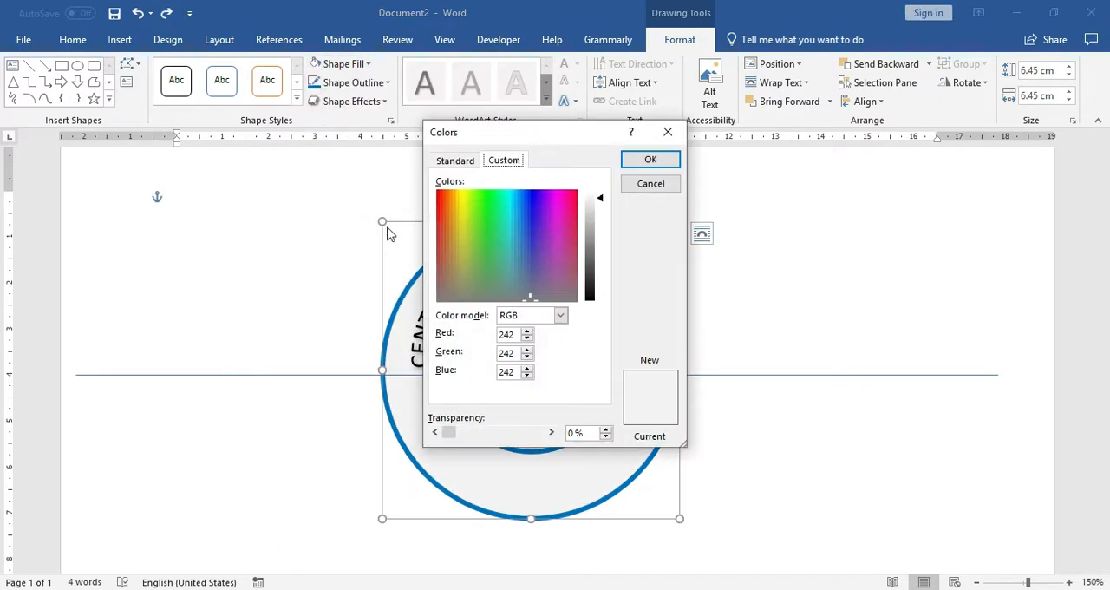
pyautogui.click(455, 161)
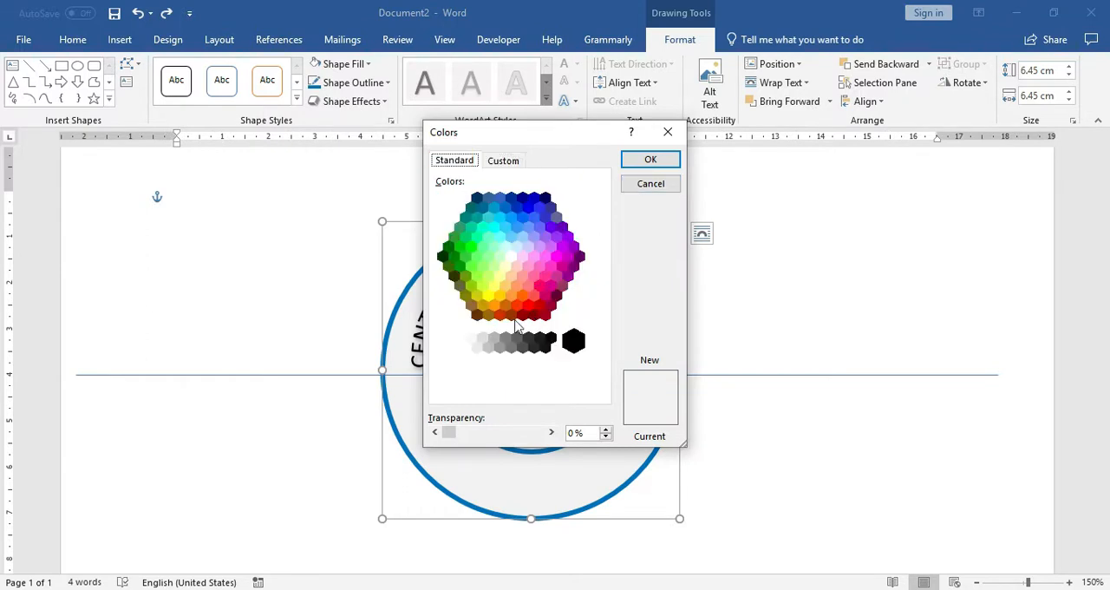
pyautogui.click(477, 339)
pyautogui.click(476, 347)
pyautogui.click(651, 161)
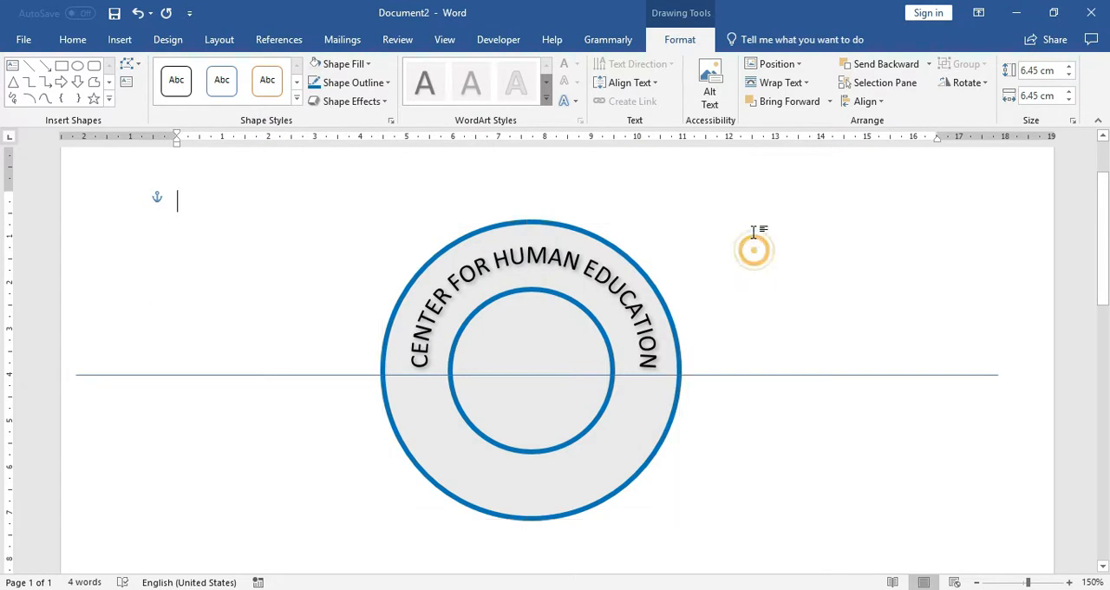
pyautogui.click(753, 250)
pyautogui.click(591, 235)
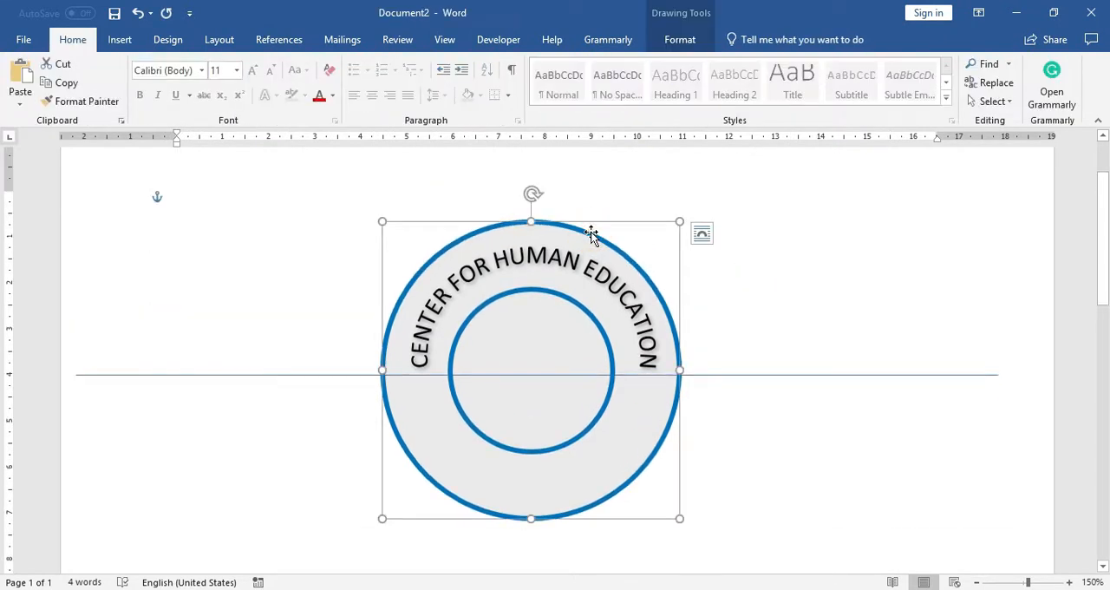
pyautogui.click(682, 40)
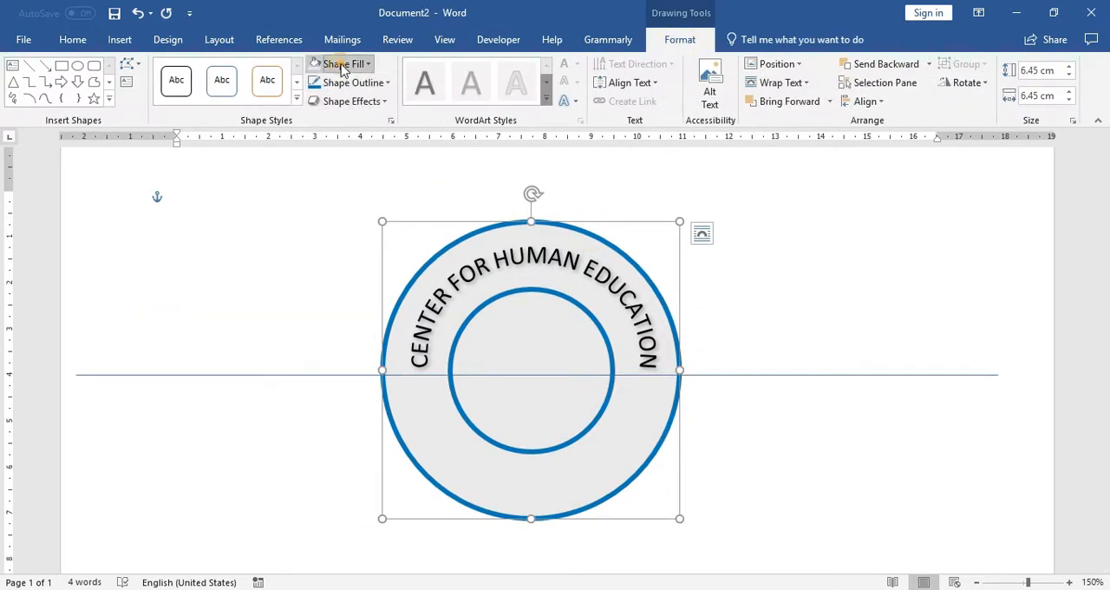
pyautogui.click(343, 68)
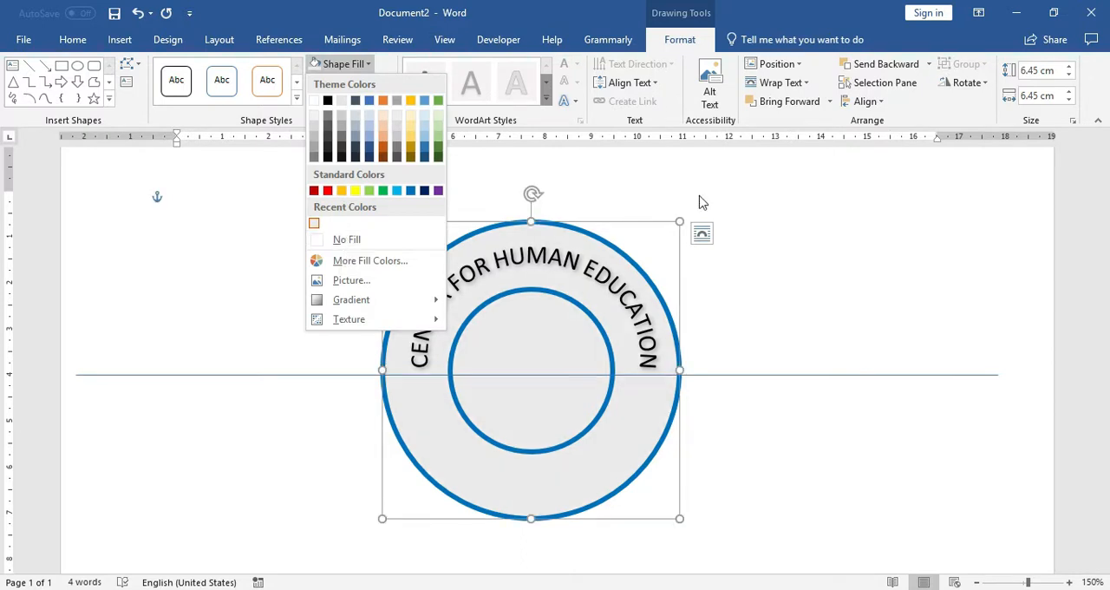
pyautogui.click(742, 213)
pyautogui.click(743, 213)
# Step: Insert the globe icon showing the Americas from the Location category of the icon library
pyautogui.scroll(-1, 742, 214)
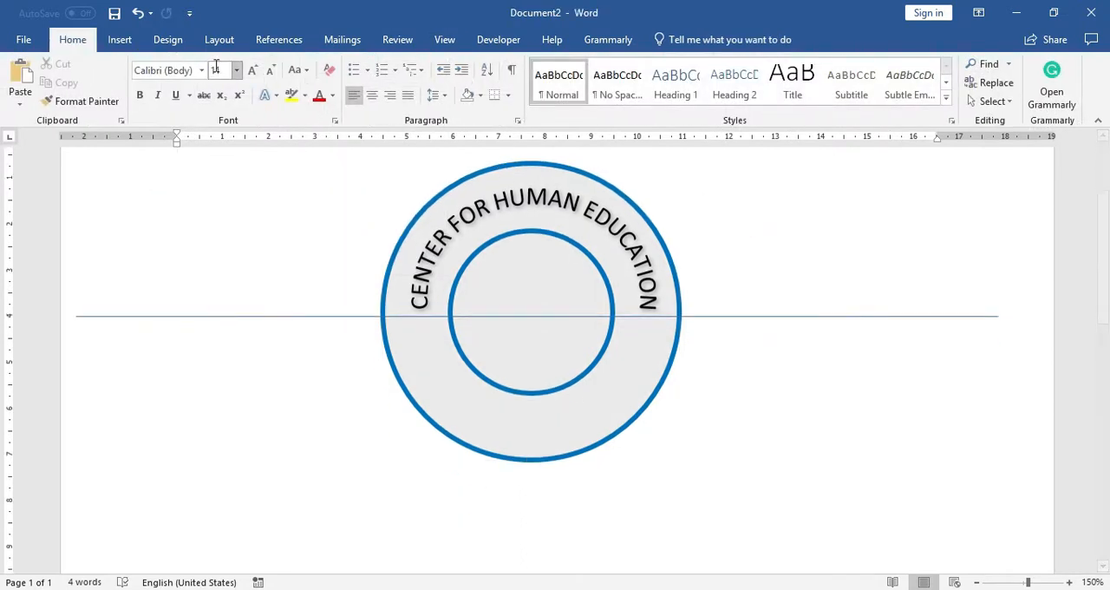
pyautogui.click(120, 39)
pyautogui.click(249, 65)
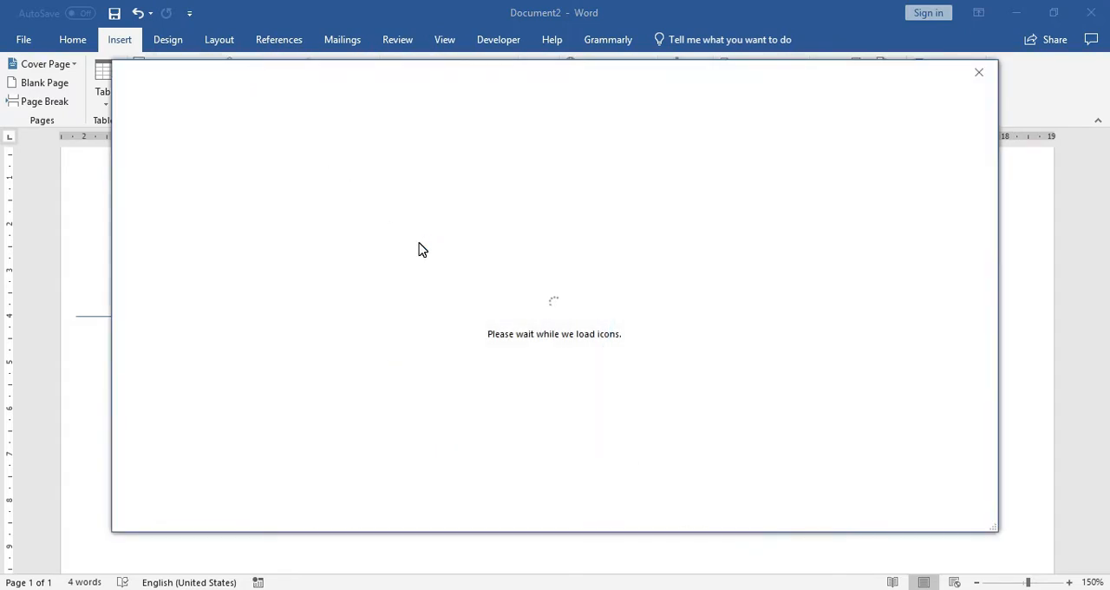
pyautogui.scroll(-5, 671, 313)
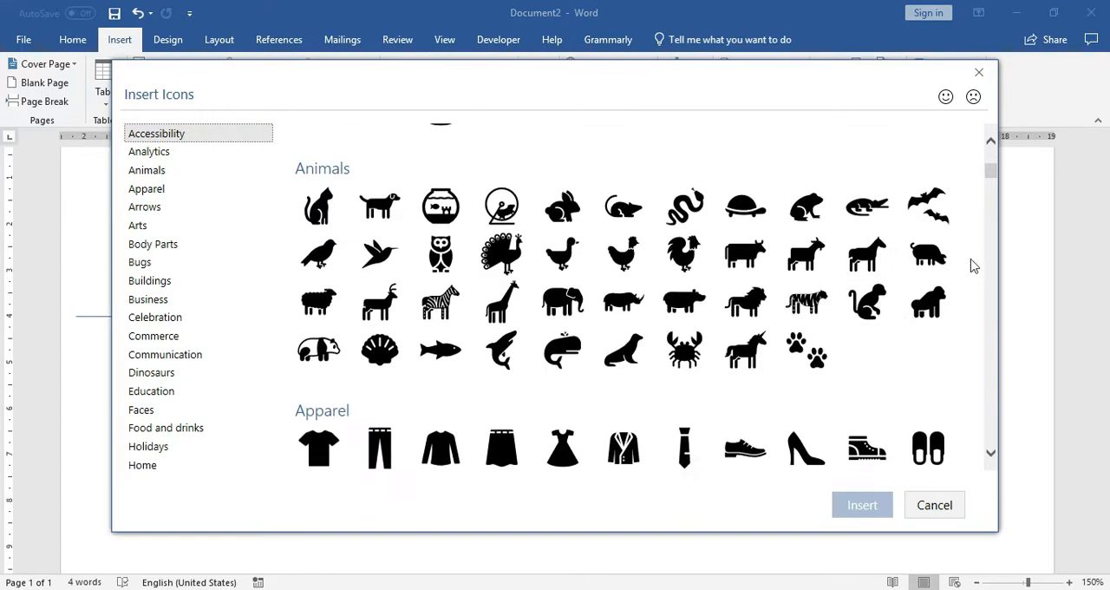
pyautogui.moveTo(995, 182); pyautogui.dragTo(1006, 342)
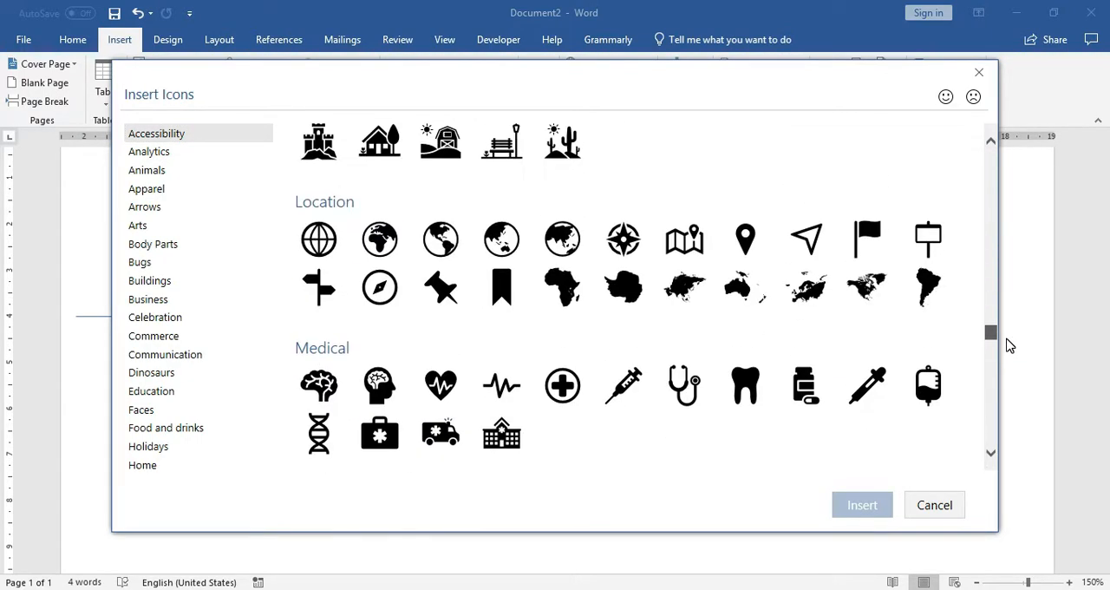
pyautogui.click(442, 243)
pyautogui.click(865, 508)
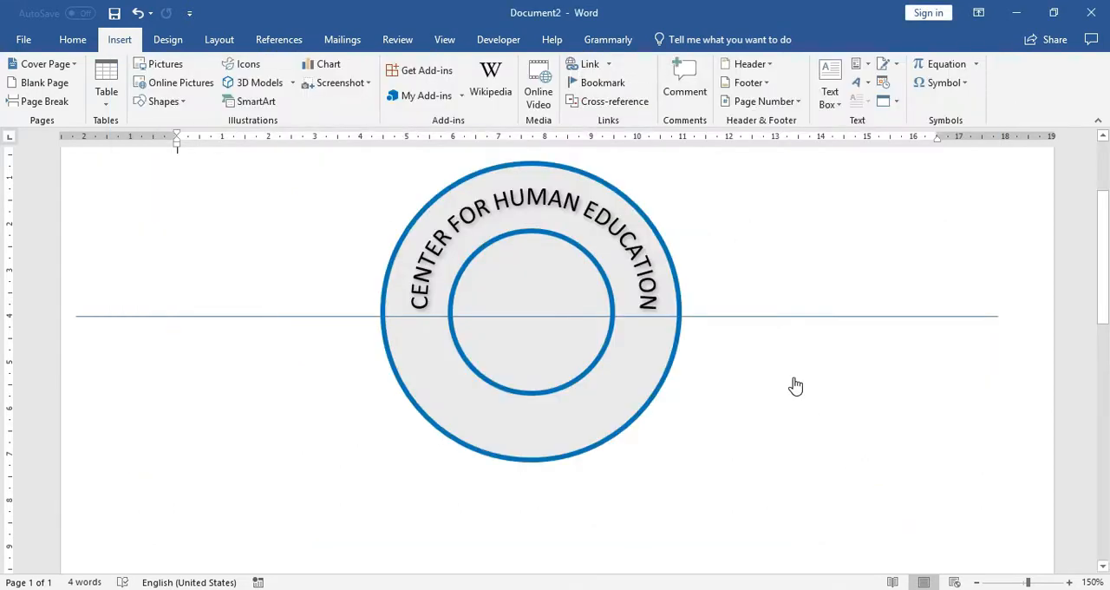
# Step: Set the globe icon's text wrapping to In Front of Text and center it inside the inner circle
pyautogui.moveTo(251, 220); pyautogui.dragTo(478, 318)
pyautogui.moveTo(462, 247); pyautogui.dragTo(211, 240)
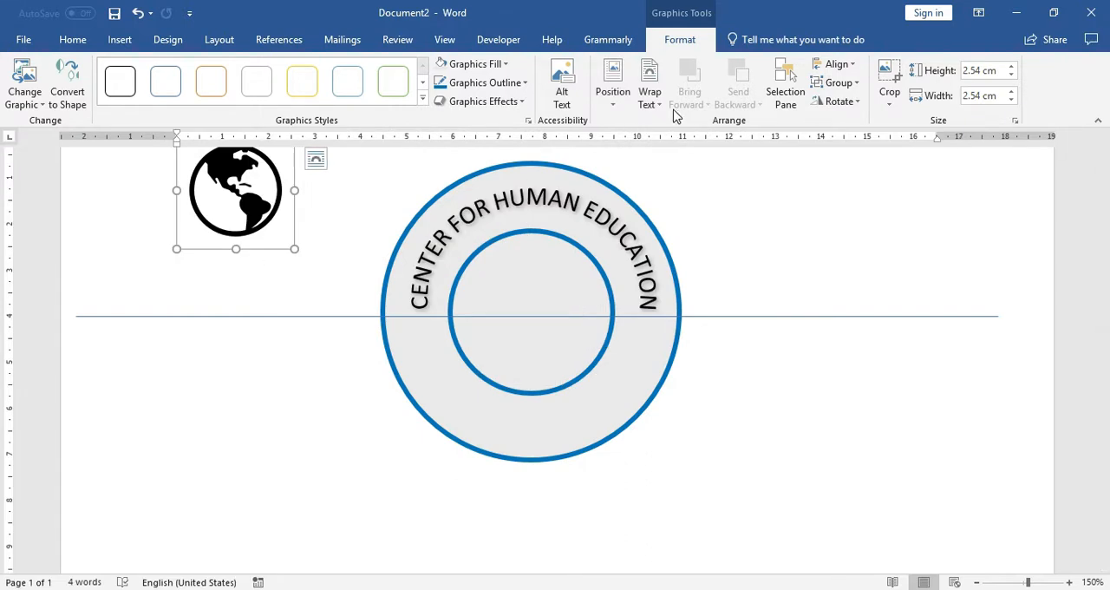
pyautogui.click(612, 93)
pyautogui.click(649, 95)
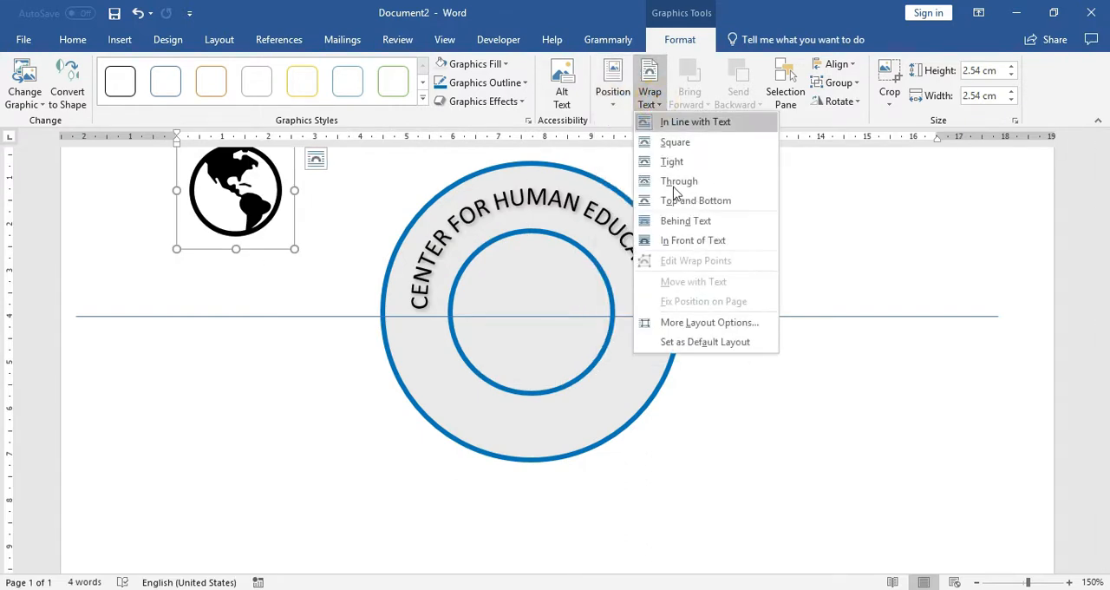
pyautogui.click(686, 240)
pyautogui.moveTo(258, 194); pyautogui.dragTo(553, 312)
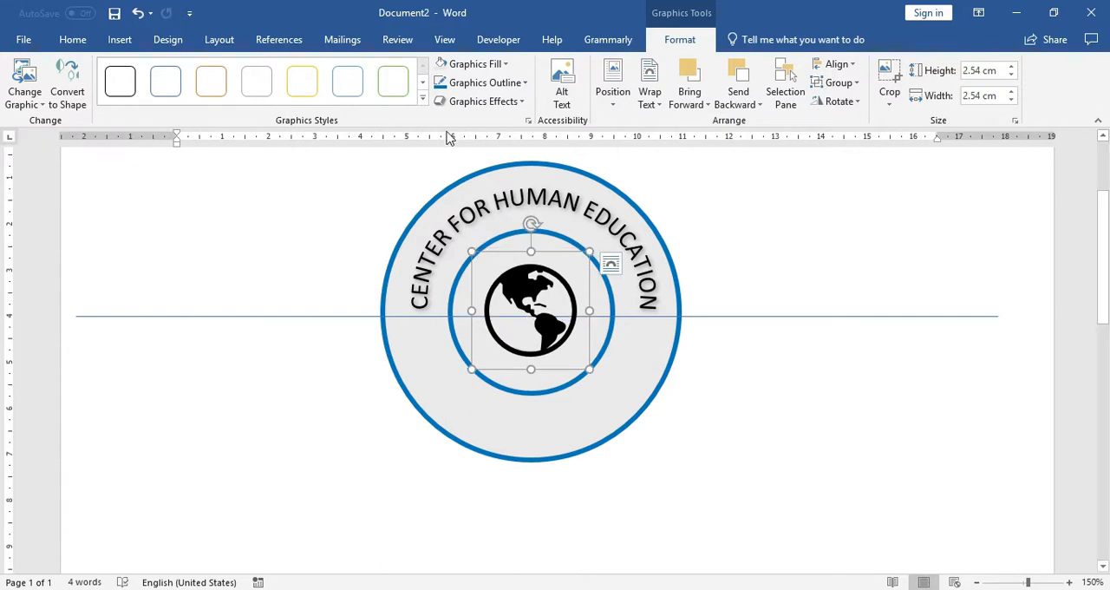
# Step: Fill the globe icon with a darker blue theme color
pyautogui.click(470, 66)
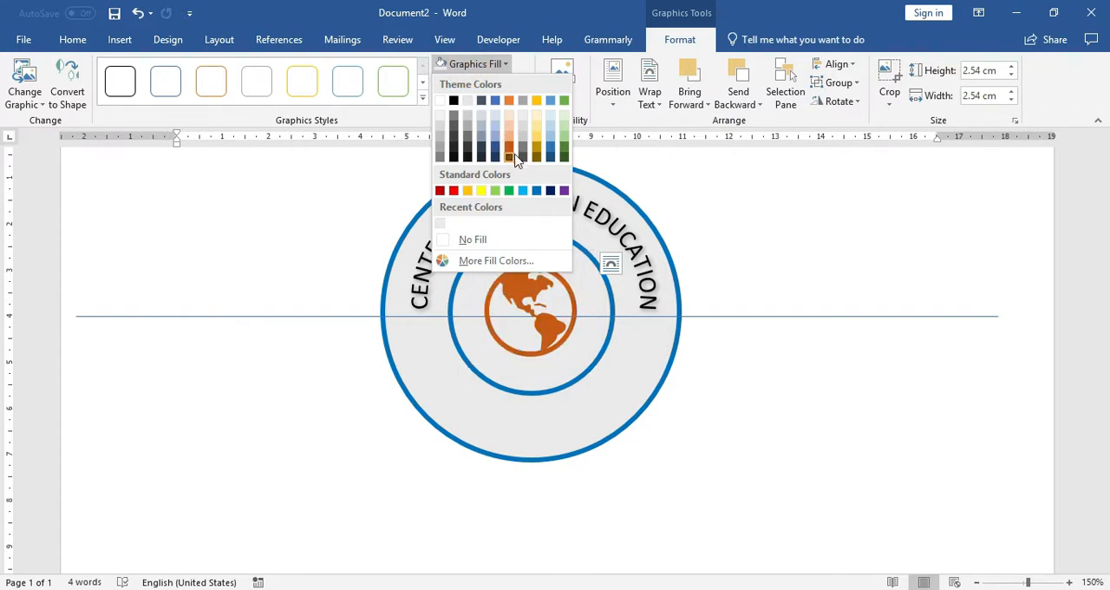
pyautogui.click(550, 151)
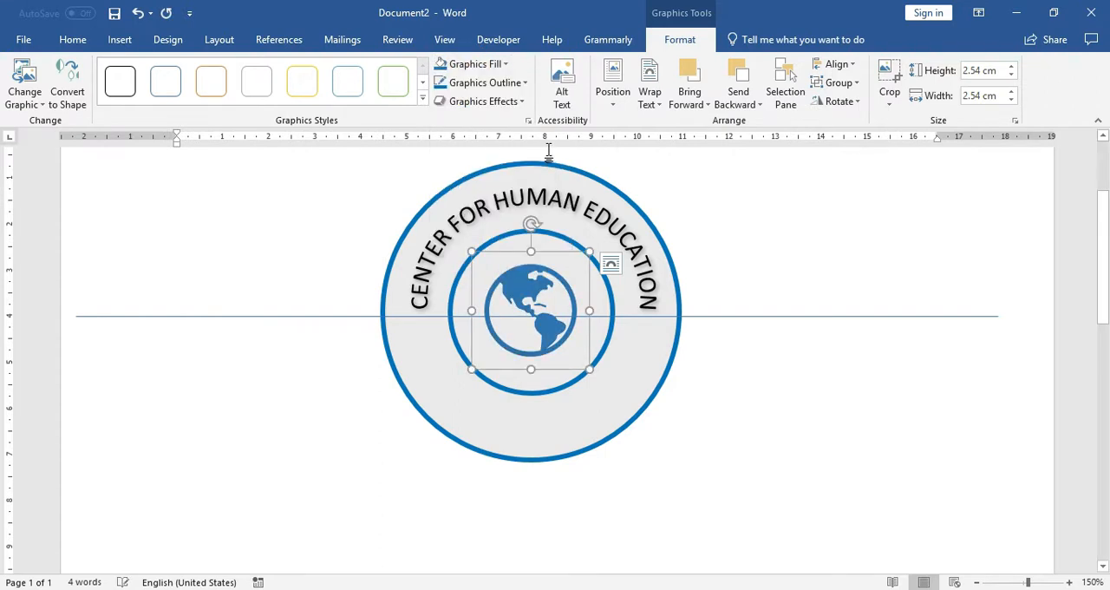
# Step: Change the globe icon's fill to a darker orange theme color and deselect it
pyautogui.click(490, 68)
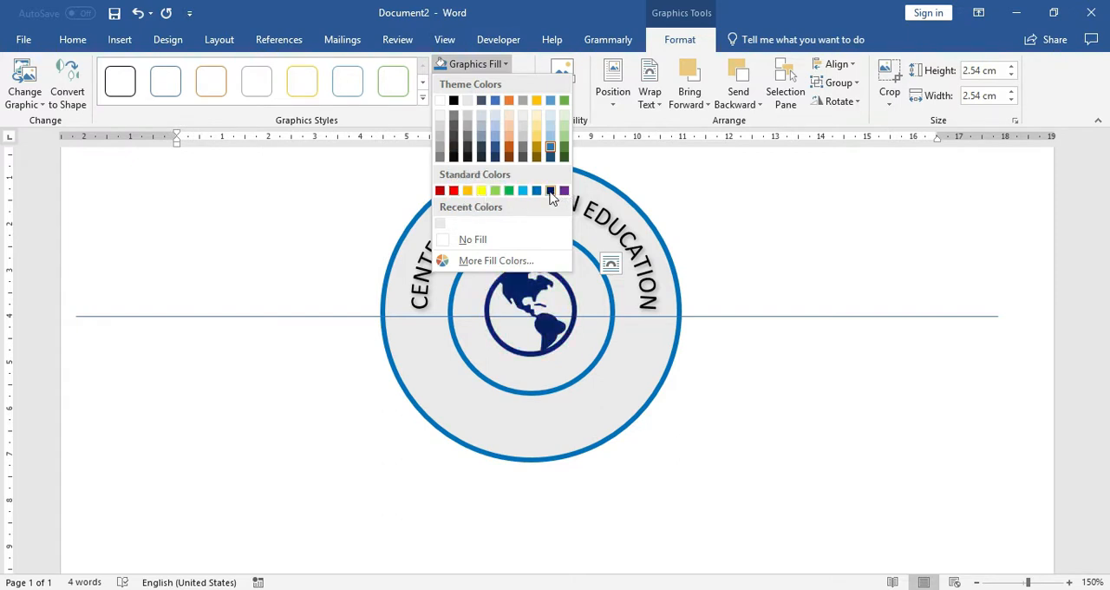
pyautogui.click(512, 149)
pyautogui.click(751, 263)
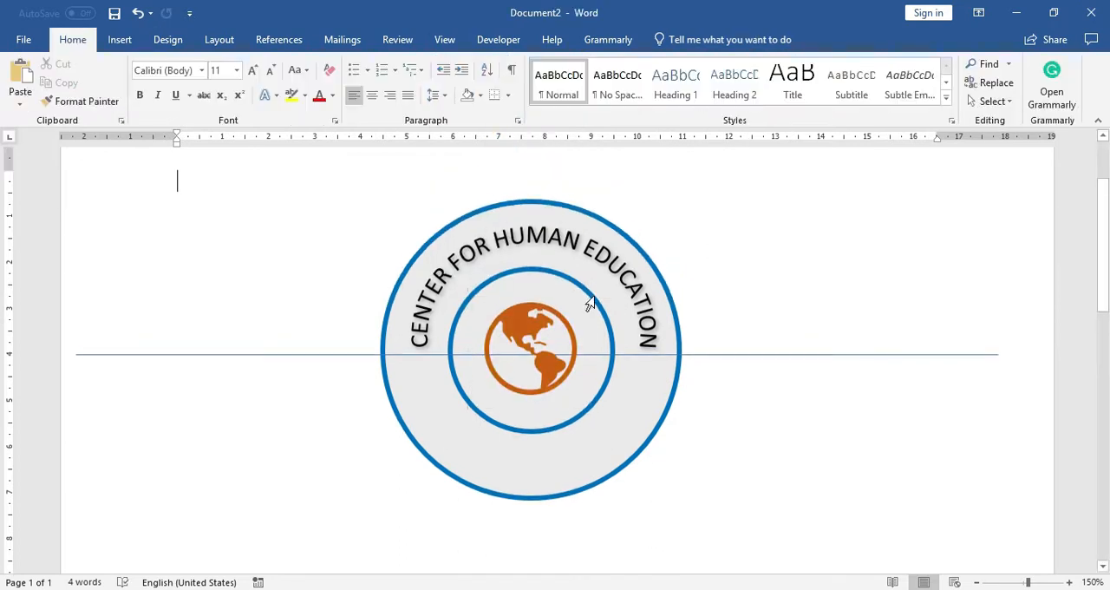
pyautogui.click(651, 261)
pyautogui.click(763, 280)
pyautogui.click(643, 450)
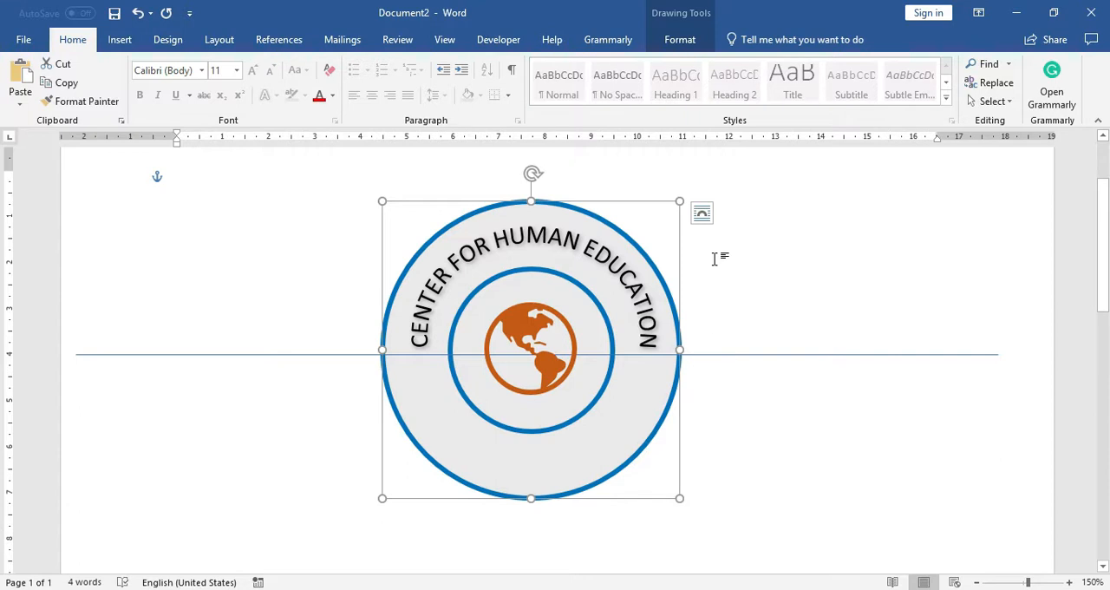
pyautogui.click(774, 317)
pyautogui.scroll(-1, 742, 273)
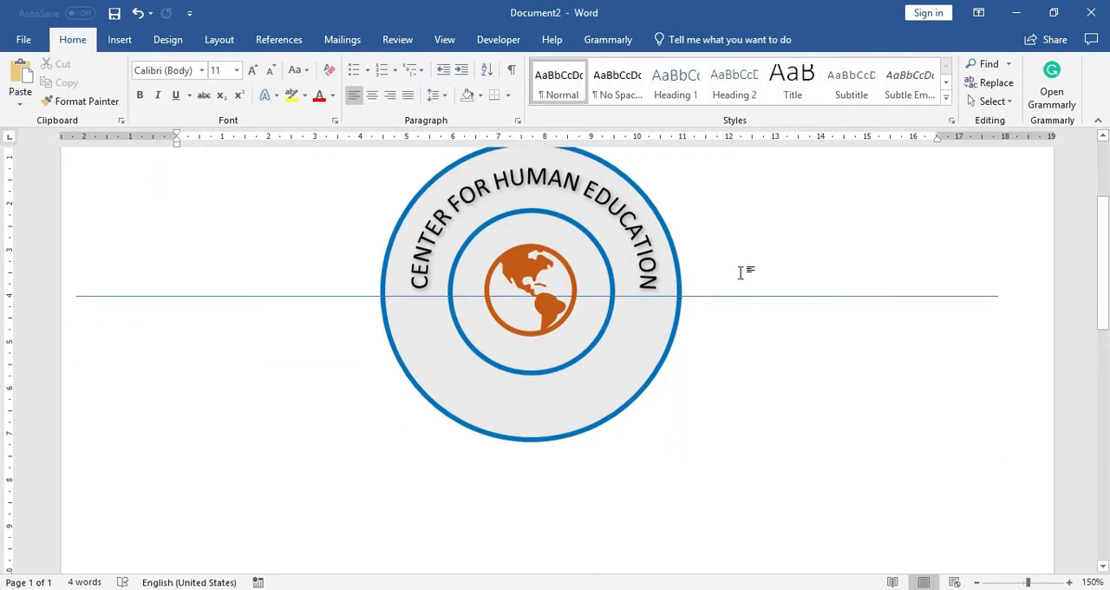
pyautogui.scroll(1, 566, 240)
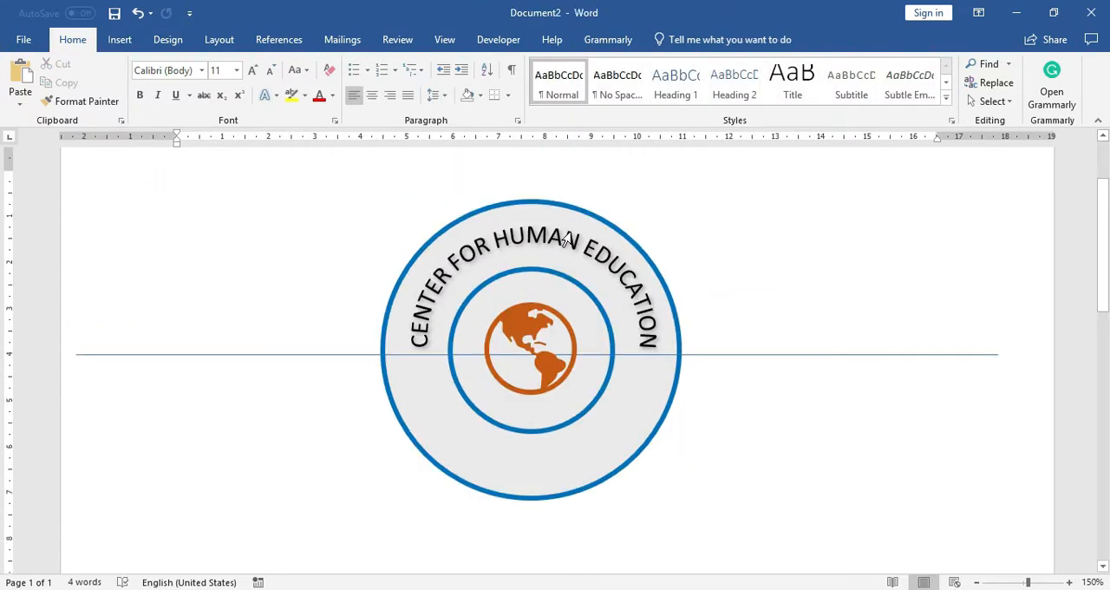
# Step: Duplicate the arched "CENTER FOR HUMAN EDUCATION" text box and place the copy outside the circles, to the lower left
pyautogui.click(497, 239)
pyautogui.click(456, 222)
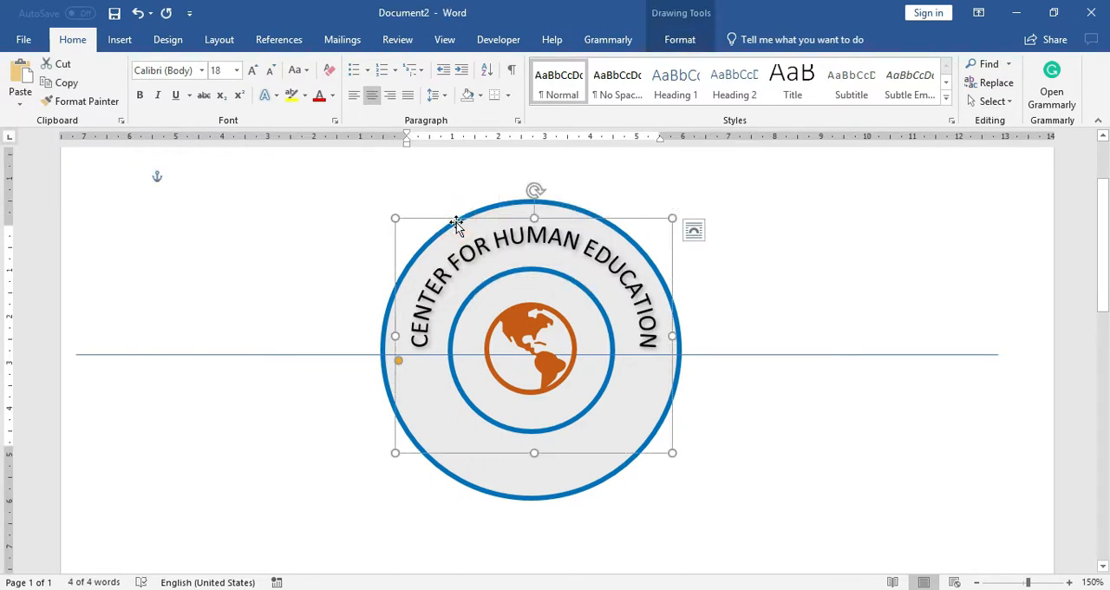
pyautogui.moveTo(456, 222); pyautogui.dragTo(350, 373)
pyautogui.hotkey('ctrl', 'z')
pyautogui.moveTo(440, 219); pyautogui.dragTo(181, 366)
pyautogui.moveTo(262, 382); pyautogui.dragTo(286, 391)
# Step: Replace the wording of the copied arched text box with "DEPARTMENT OF EDUCATION"
pyautogui.hotkey('ctrl', 'a')
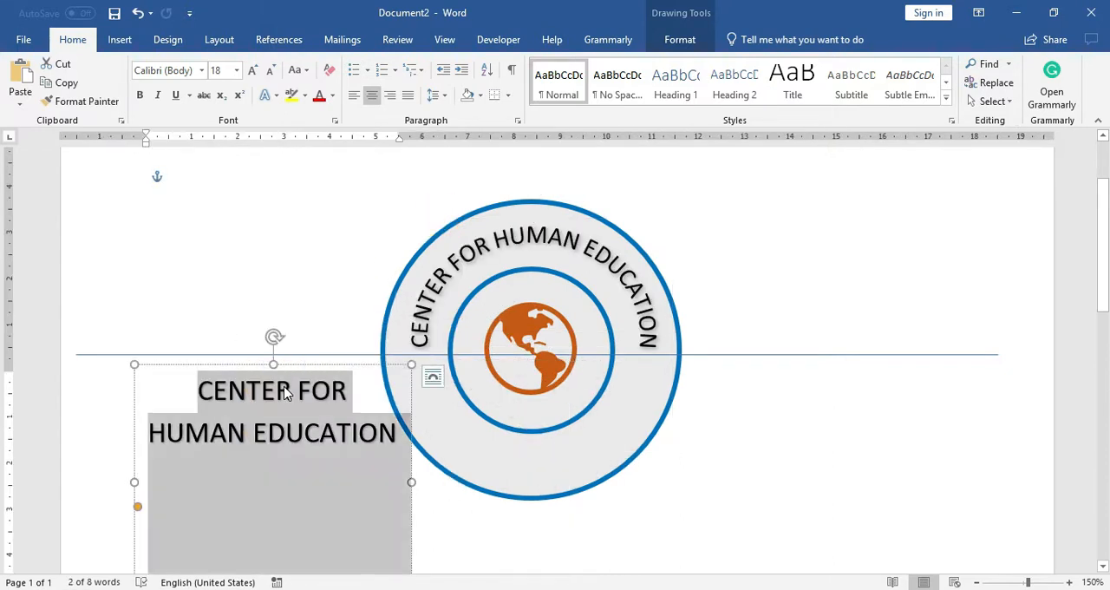
pyautogui.write('dEDEPARTME')
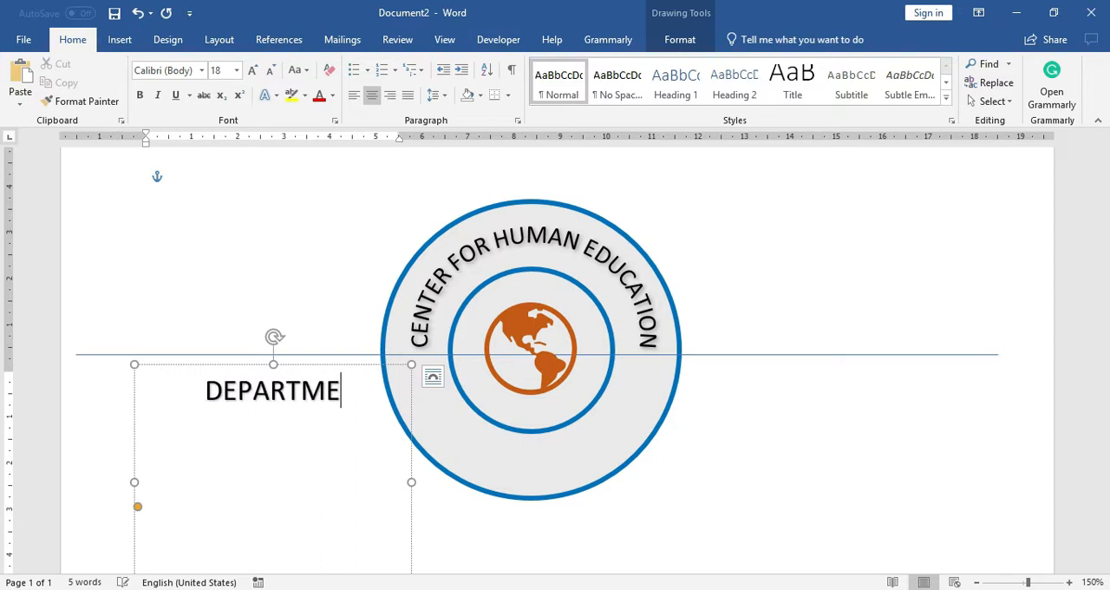
pyautogui.write('NT OF EDUCATION')
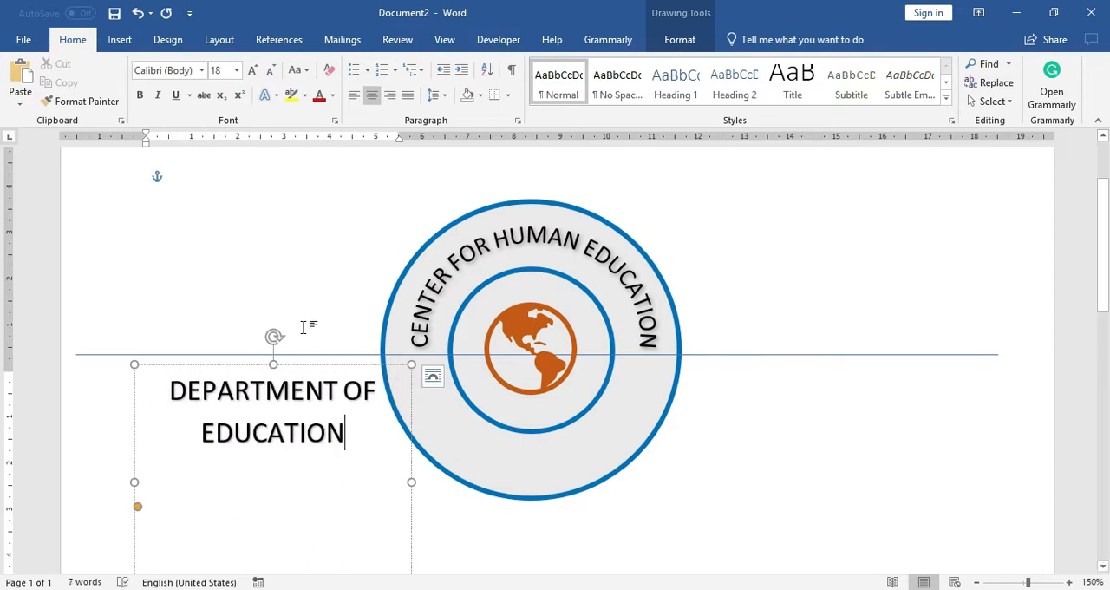
# Step: Rotate the "DEPARTMENT OF EDUCATION" text box upside down and fit it into the lower half of the ring
pyautogui.moveTo(267, 336); pyautogui.dragTo(275, 512)
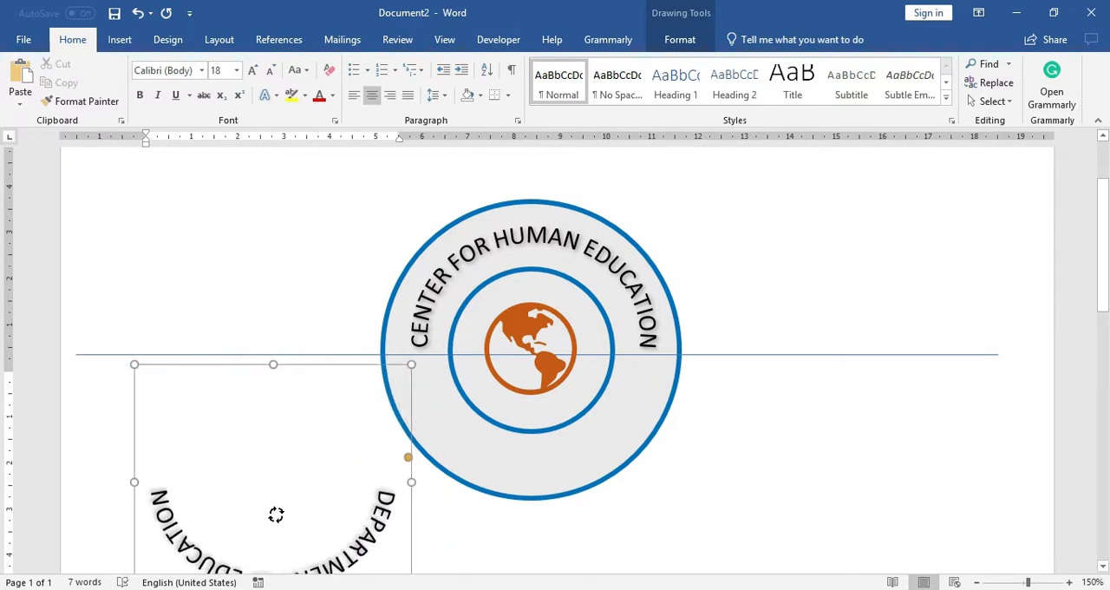
pyautogui.moveTo(296, 372); pyautogui.dragTo(556, 252)
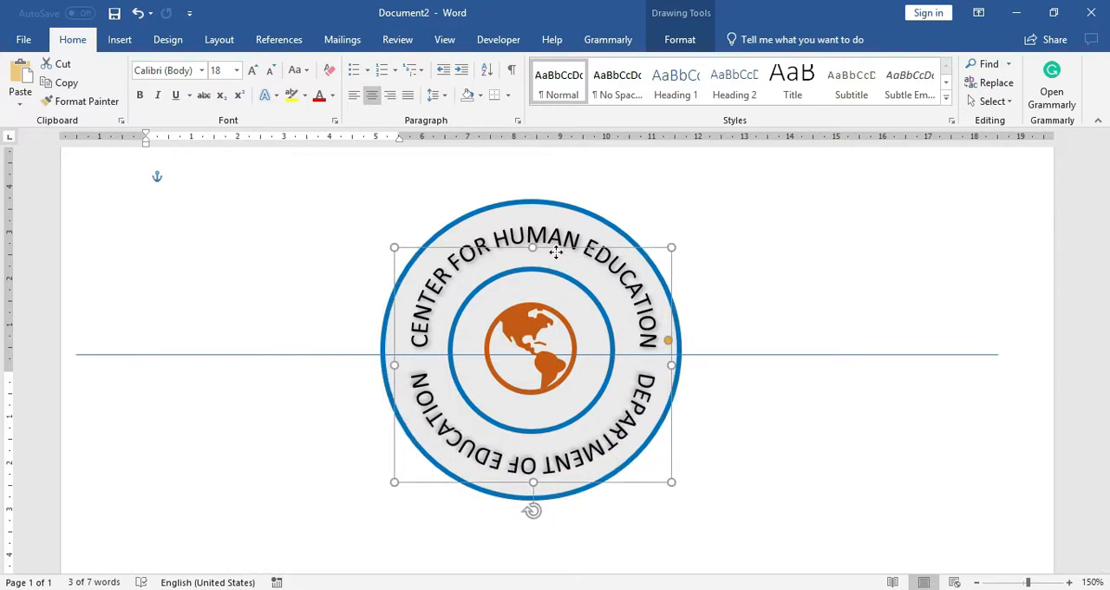
# Step: Try to flip the "DEPARTMENT OF EDUCATION" arc by stretching its box past the opposite edge, and undo the changes
pyautogui.moveTo(556, 252); pyautogui.dragTo(545, 572)
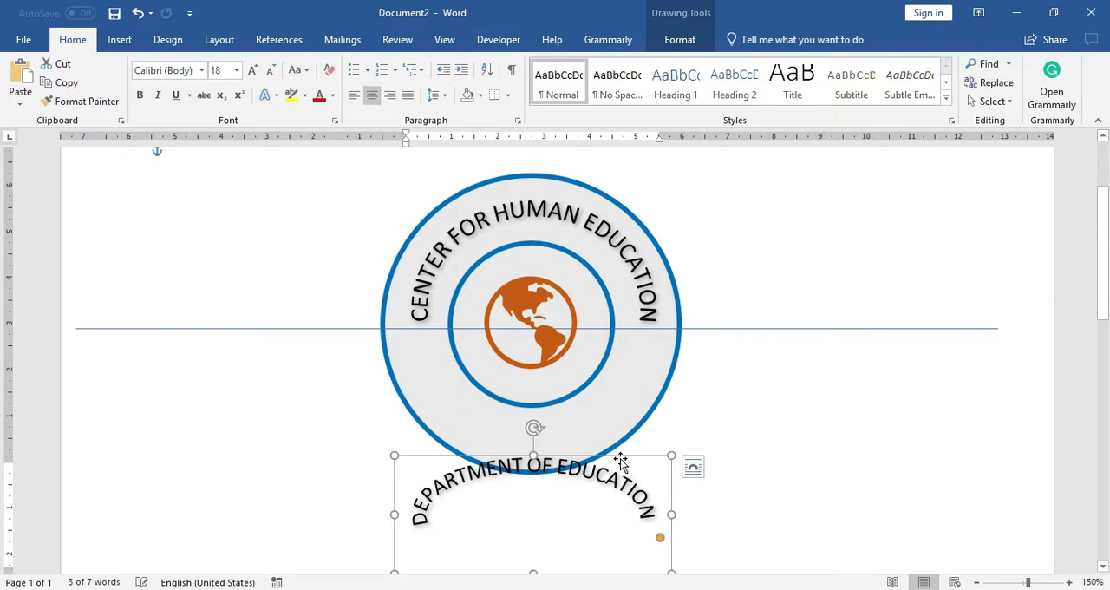
pyautogui.hotkey('ctrl', 'z')
pyautogui.moveTo(392, 339); pyautogui.dragTo(918, 344)
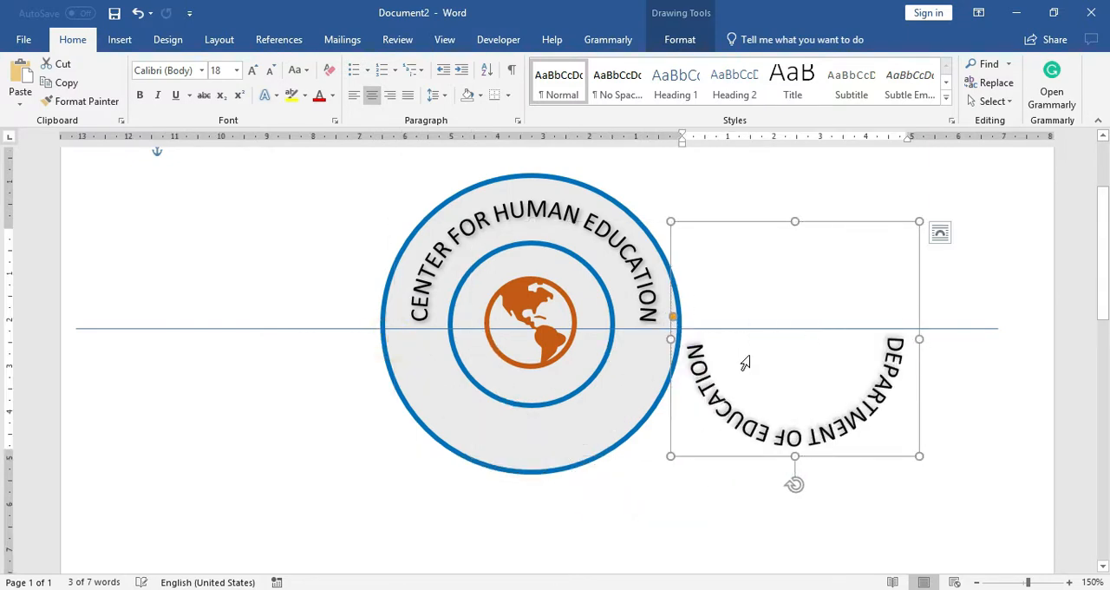
pyautogui.moveTo(792, 457); pyautogui.dragTo(784, 153)
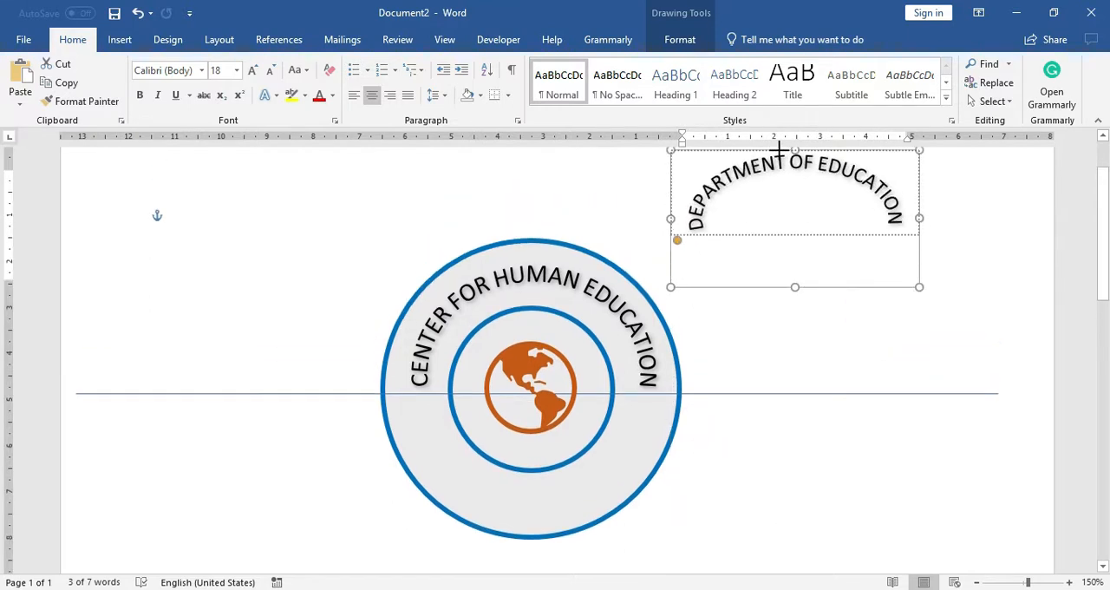
pyautogui.hotkey('ctrl', 'z')
pyautogui.hotkey('ctrl', 'z')
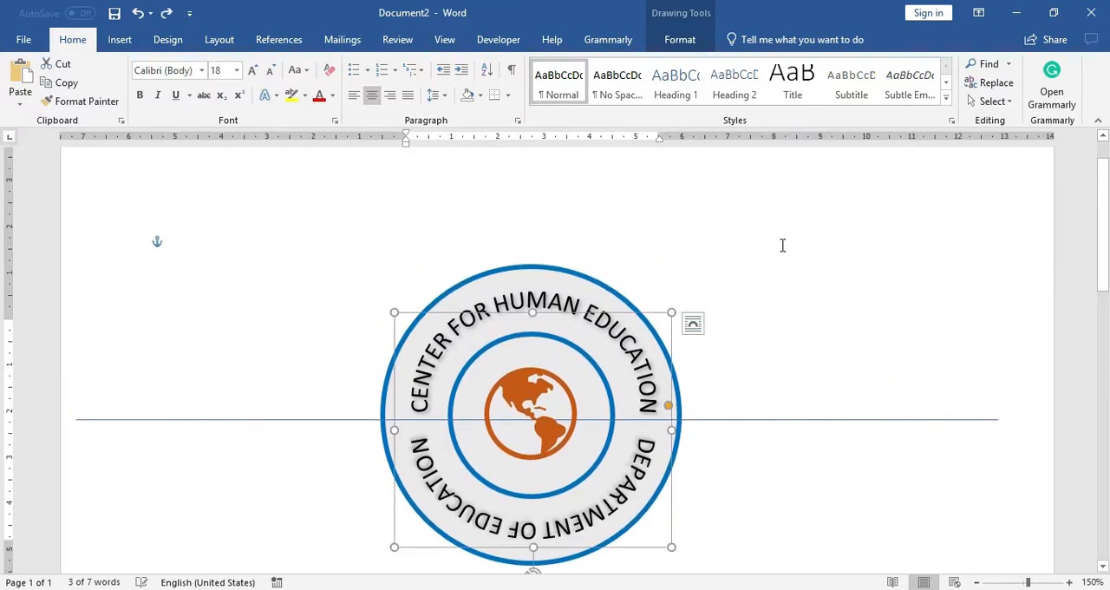
pyautogui.scroll(-1, 831, 302)
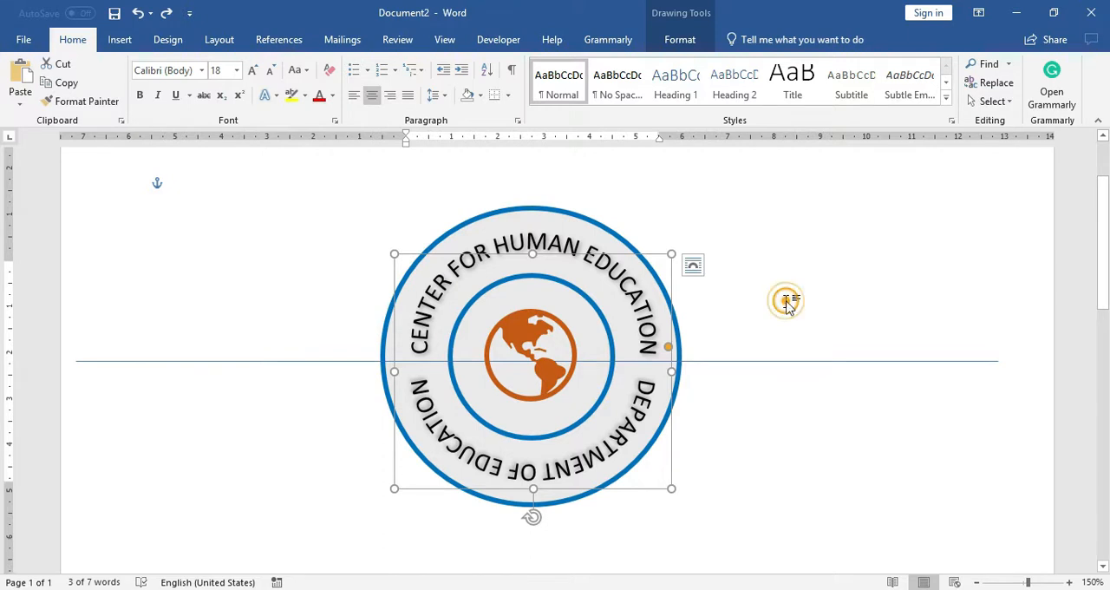
pyautogui.click(786, 302)
# Step: Insert the circled cross icon from the Medical category of the icon library
pyautogui.click(122, 40)
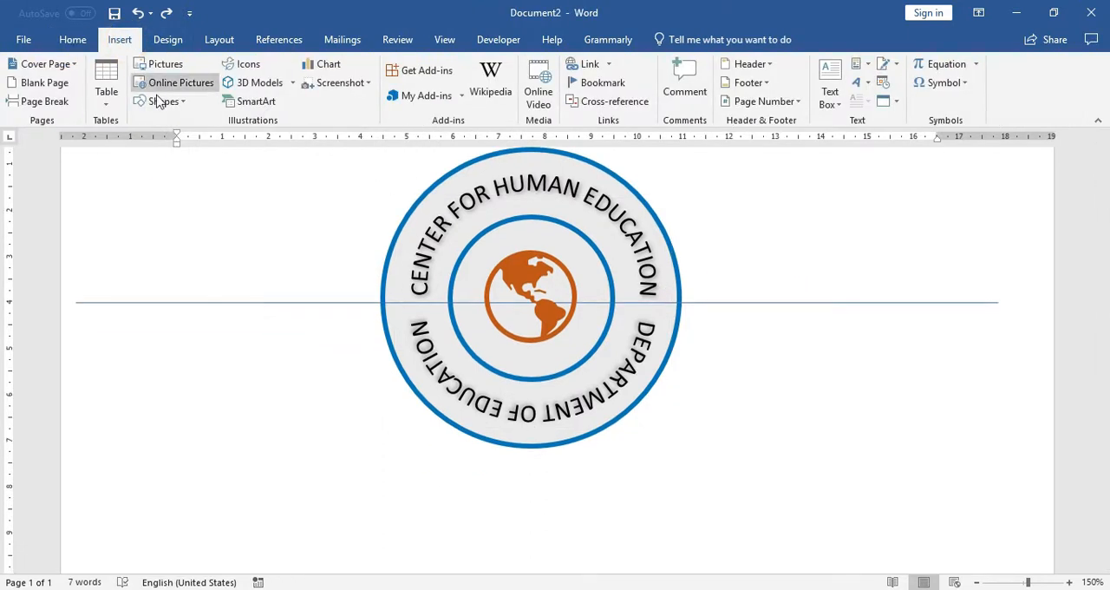
pyautogui.click(241, 65)
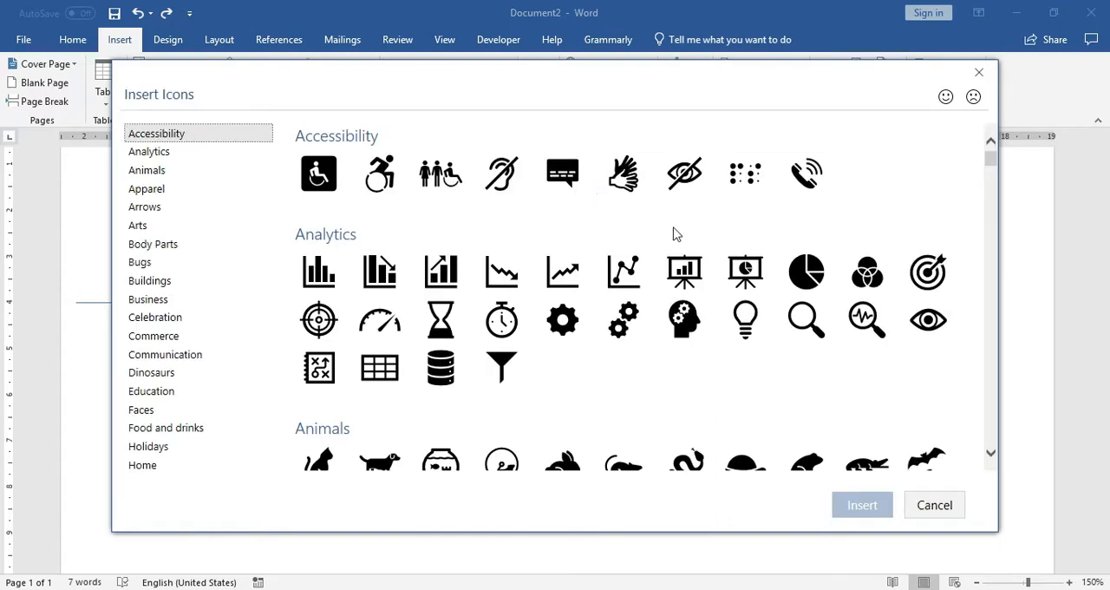
pyautogui.scroll(-10, 680, 238)
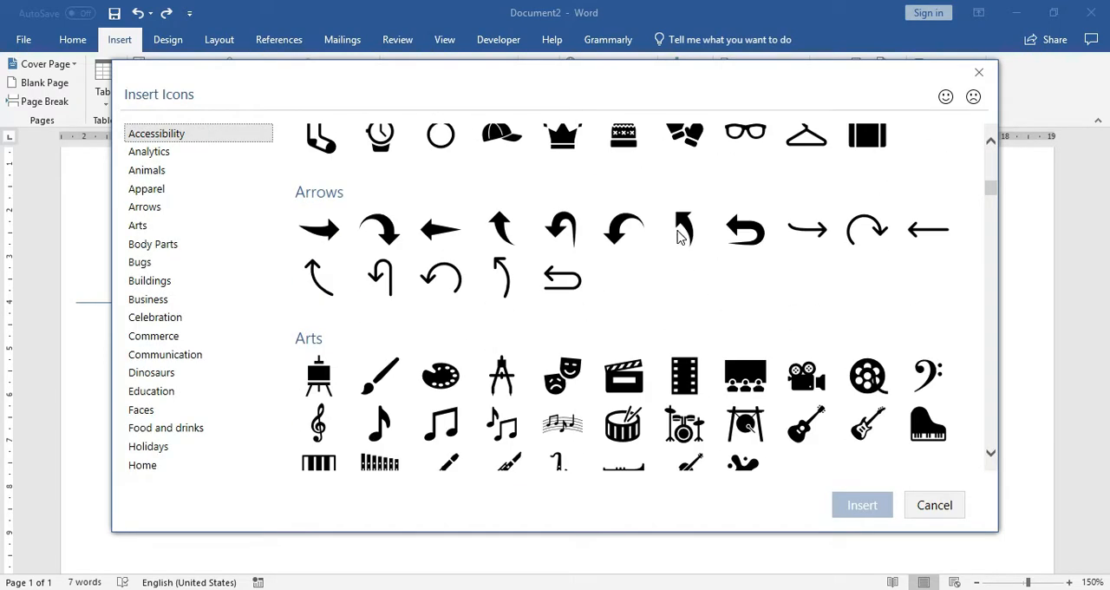
pyautogui.scroll(-1, 679, 237)
pyautogui.click(174, 208)
pyautogui.scroll(-12, 613, 266)
pyautogui.scroll(-10, 612, 265)
pyautogui.scroll(-12, 612, 266)
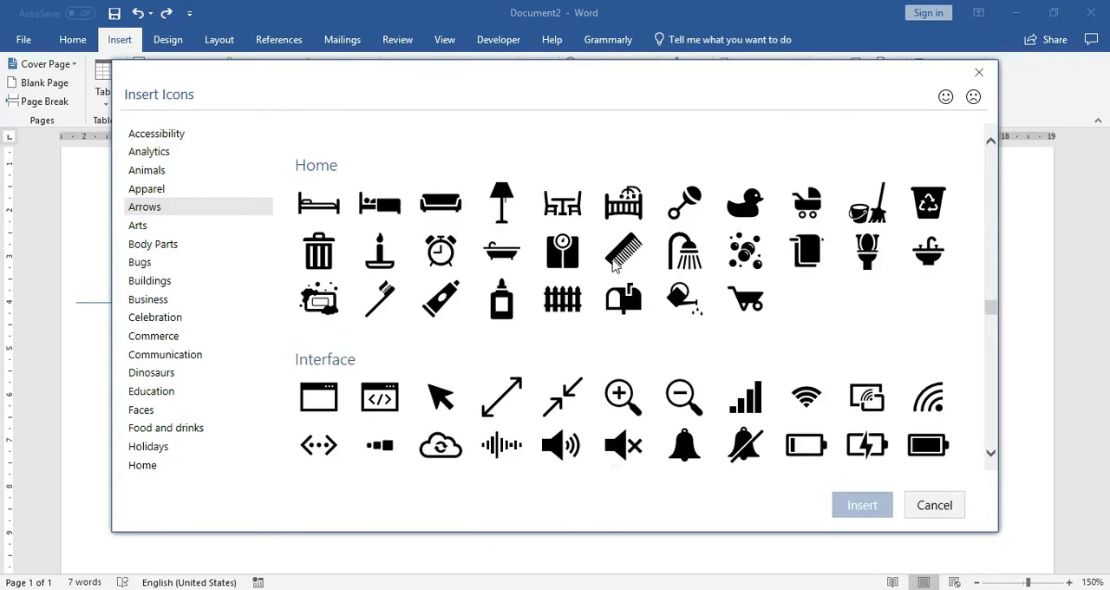
pyautogui.scroll(-3, 613, 265)
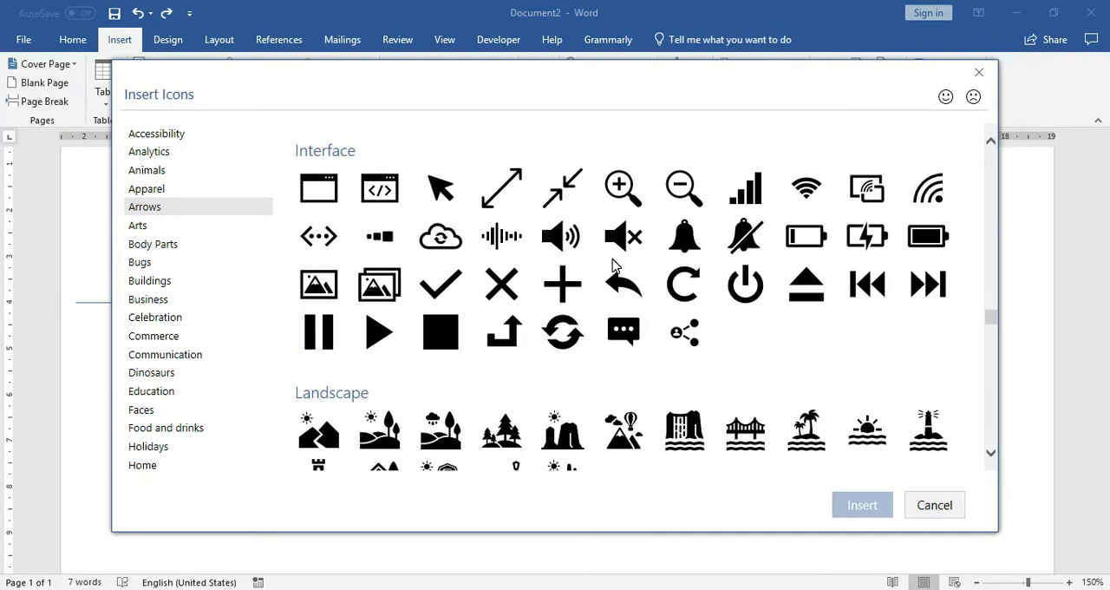
pyautogui.scroll(-7, 612, 265)
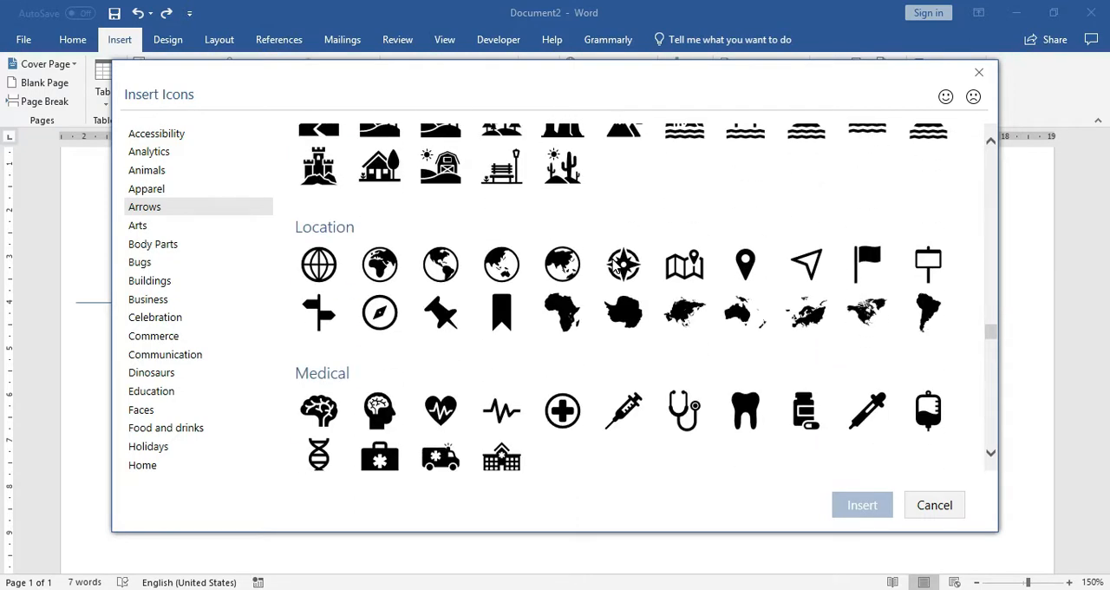
pyautogui.scroll(-1, 614, 266)
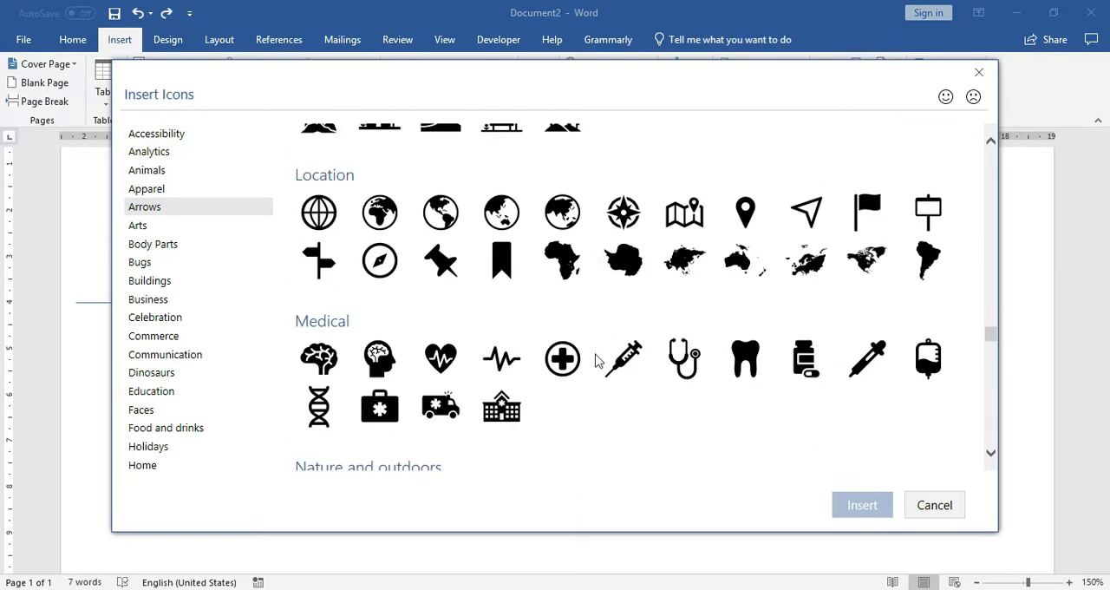
pyautogui.click(574, 359)
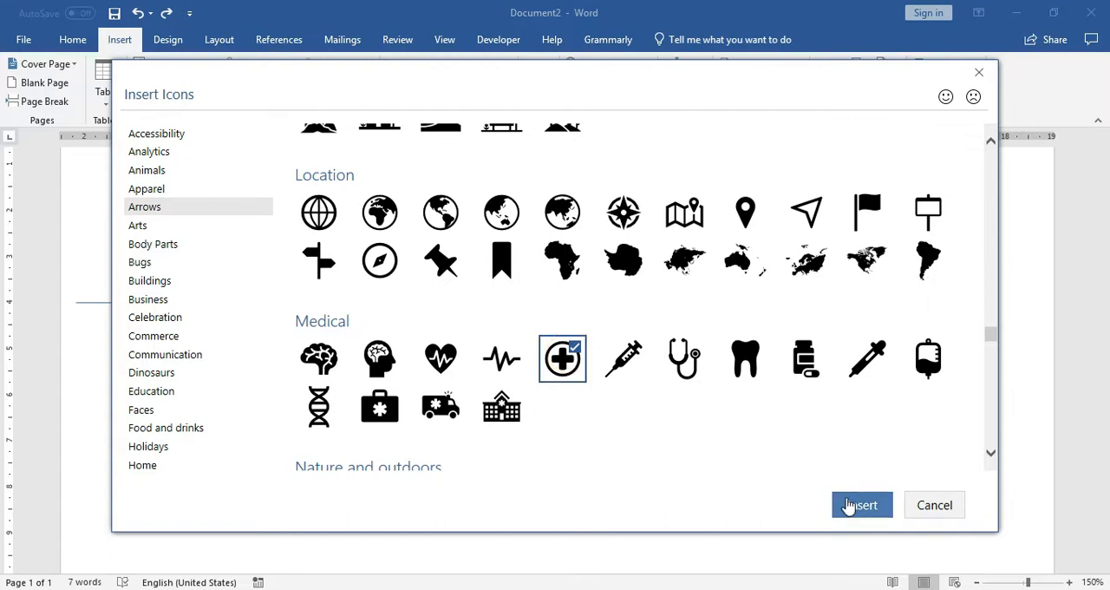
pyautogui.click(859, 506)
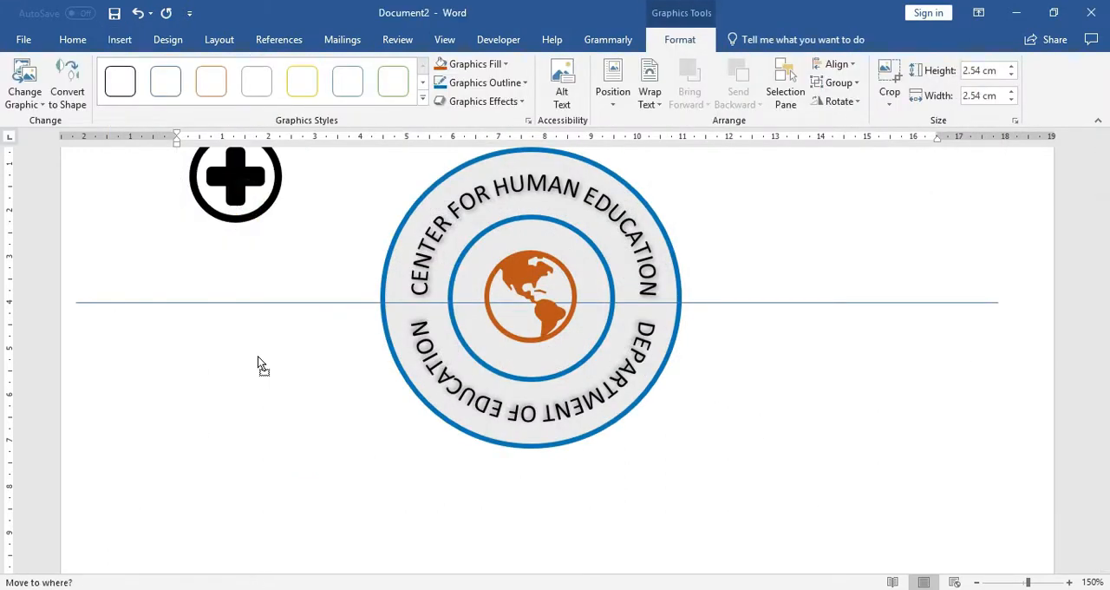
# Step: Set the cross icon to In Front of Text, shrink it to about 0.38 cm and place it in the ring's left text gap
pyautogui.click(649, 95)
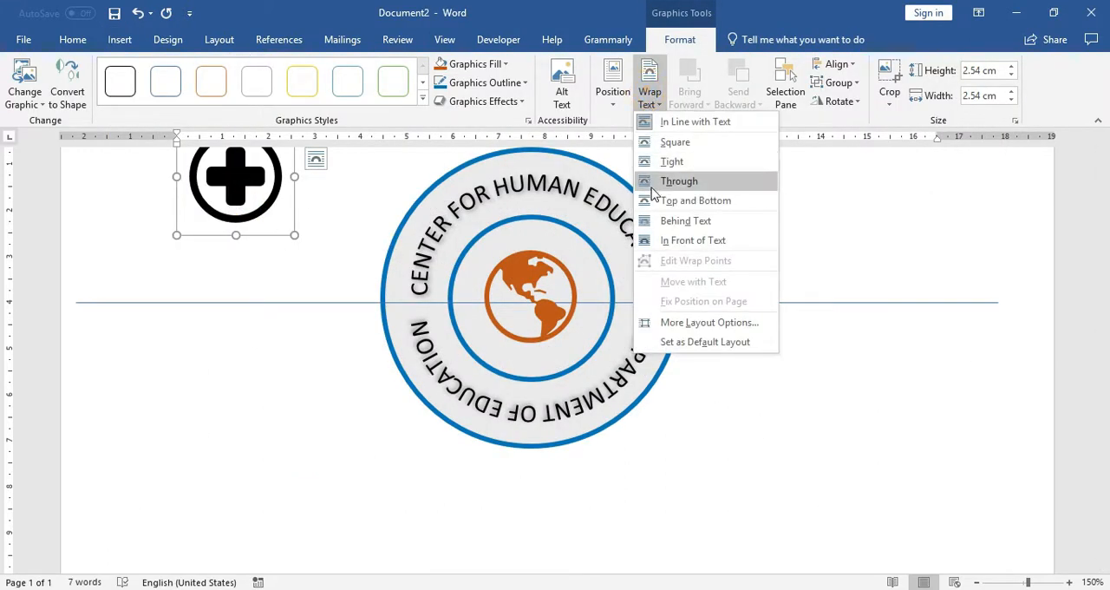
pyautogui.click(659, 240)
pyautogui.moveTo(294, 235); pyautogui.dragTo(345, 369)
pyautogui.keyDown('ctrl'); pyautogui.scroll(4, 345, 369); pyautogui.keyUp('ctrl')
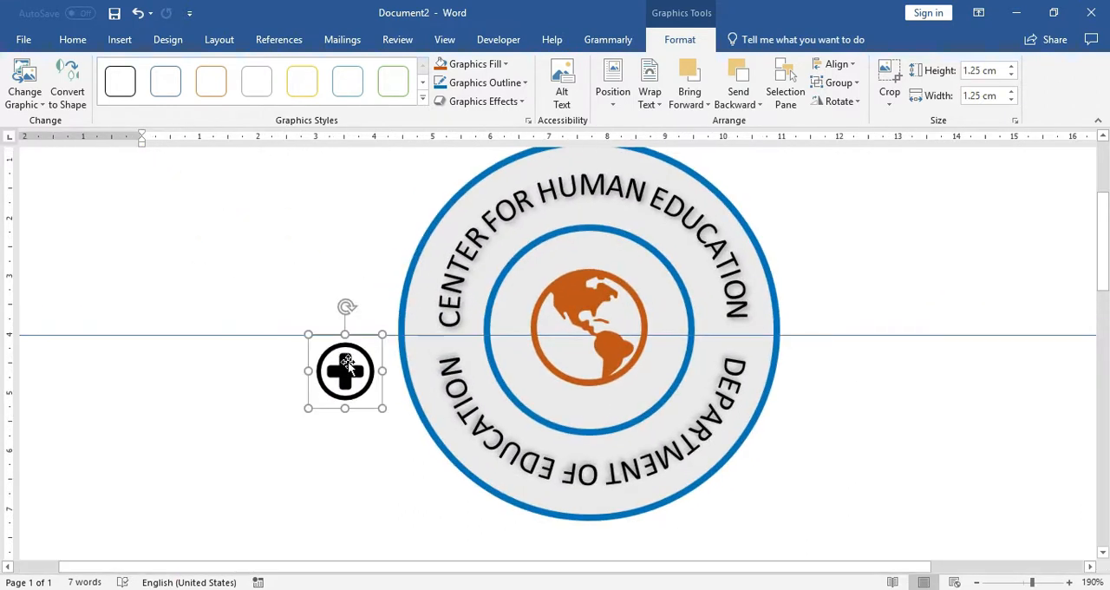
pyautogui.moveTo(382, 335); pyautogui.dragTo(447, 351)
pyautogui.click(280, 343)
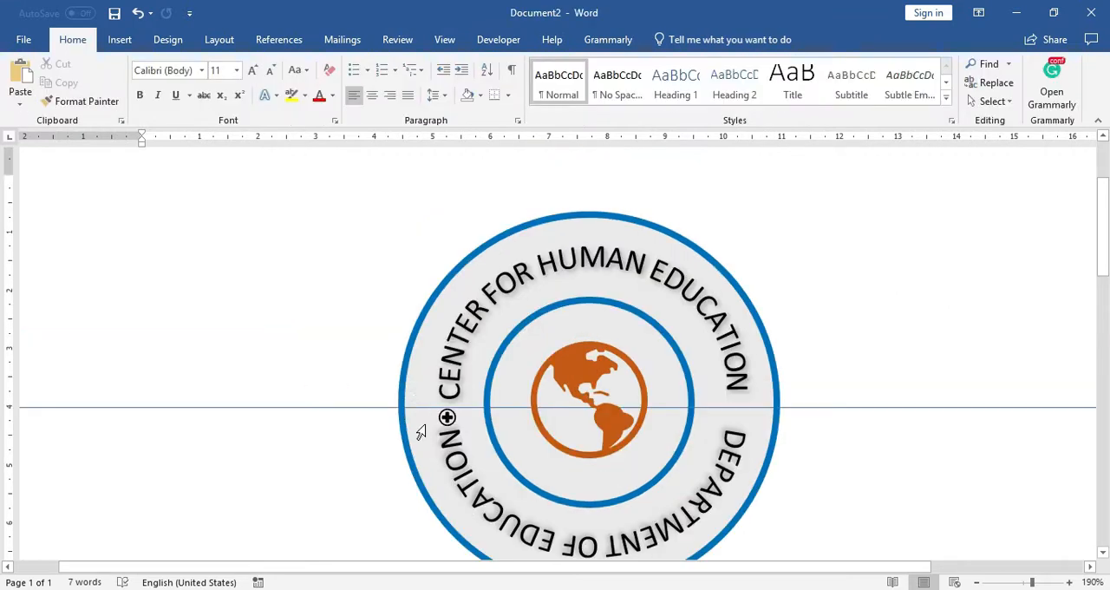
# Step: Fill the small cross icon with standard yellow and give it no outline
pyautogui.keyDown('ctrl'); pyautogui.scroll(4, 425, 408); pyautogui.keyUp('ctrl')
pyautogui.scroll(-5, 438, 384)
pyautogui.scroll(2, 512, 299)
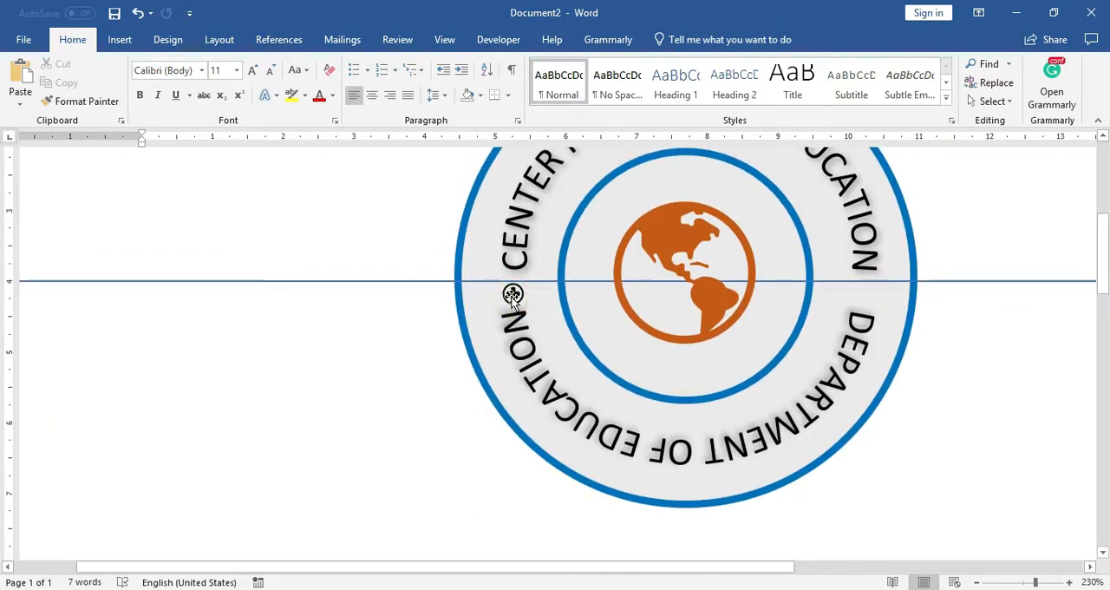
pyautogui.click(513, 295)
pyautogui.click(678, 41)
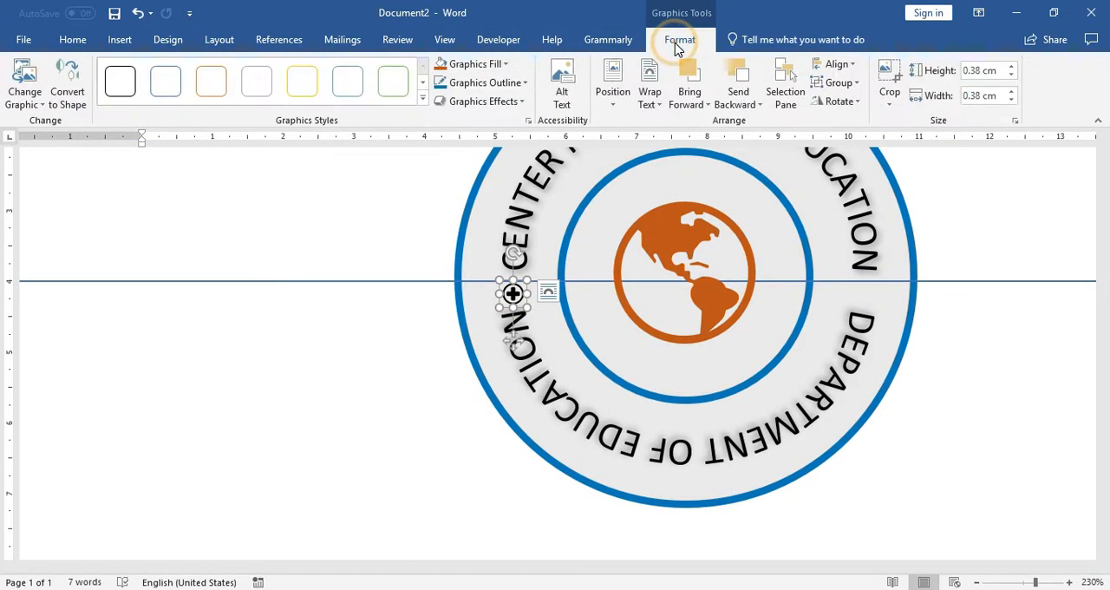
pyautogui.click(477, 83)
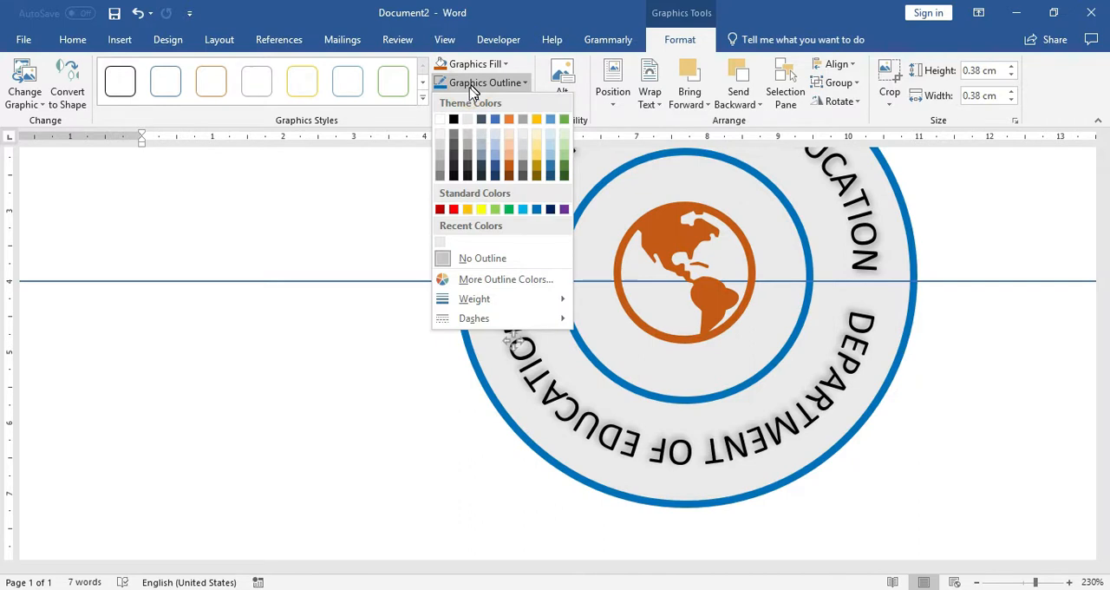
pyautogui.click(483, 208)
pyautogui.click(478, 83)
pyautogui.click(457, 254)
pyautogui.click(473, 63)
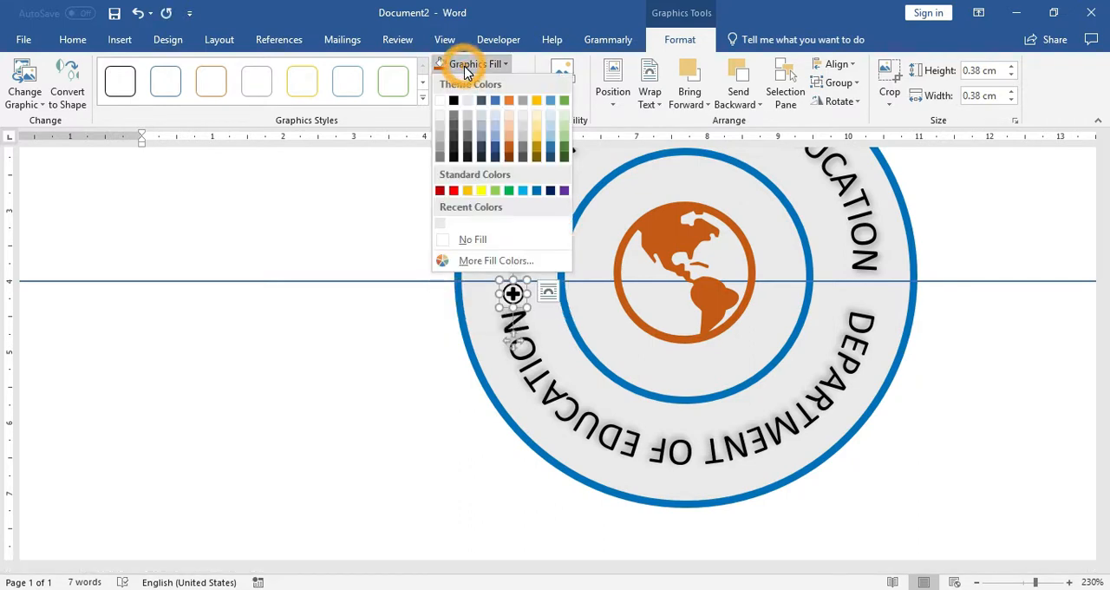
pyautogui.click(480, 191)
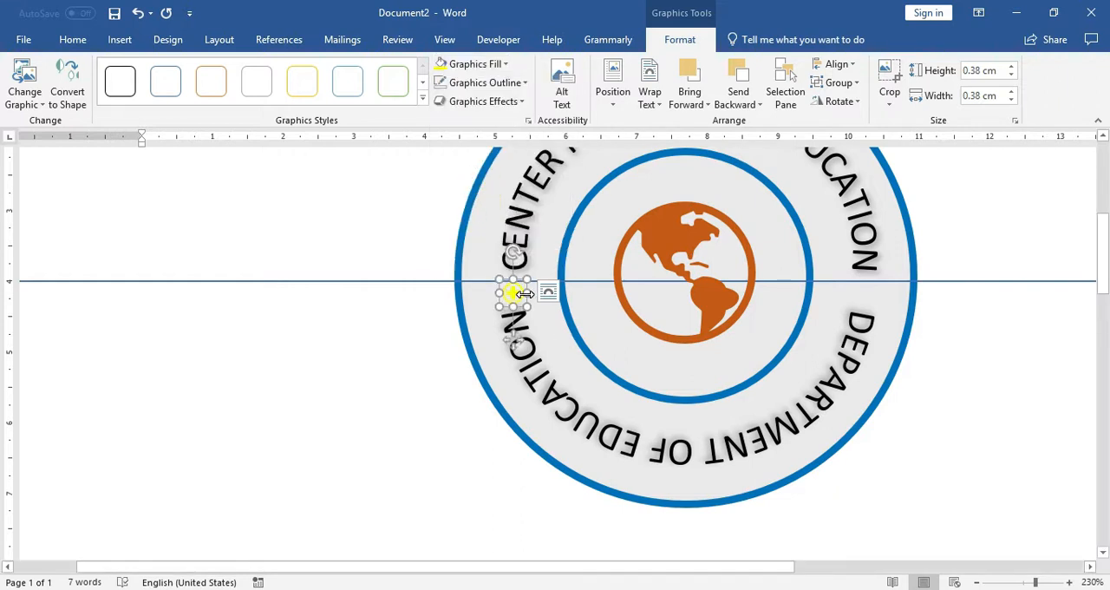
# Step: Duplicate the yellow cross icon into the text gap on the right side of the ring and deselect it
pyautogui.moveTo(518, 293); pyautogui.dragTo(869, 277)
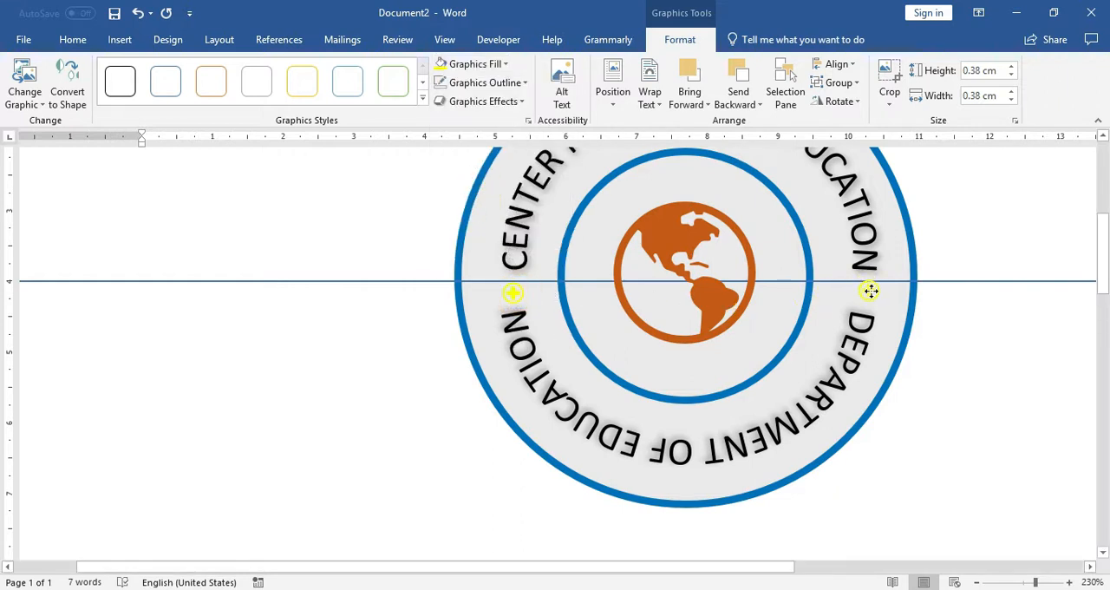
pyautogui.click(986, 371)
pyautogui.keyDown('ctrl'); pyautogui.scroll(-6, 989, 367); pyautogui.keyUp('ctrl')
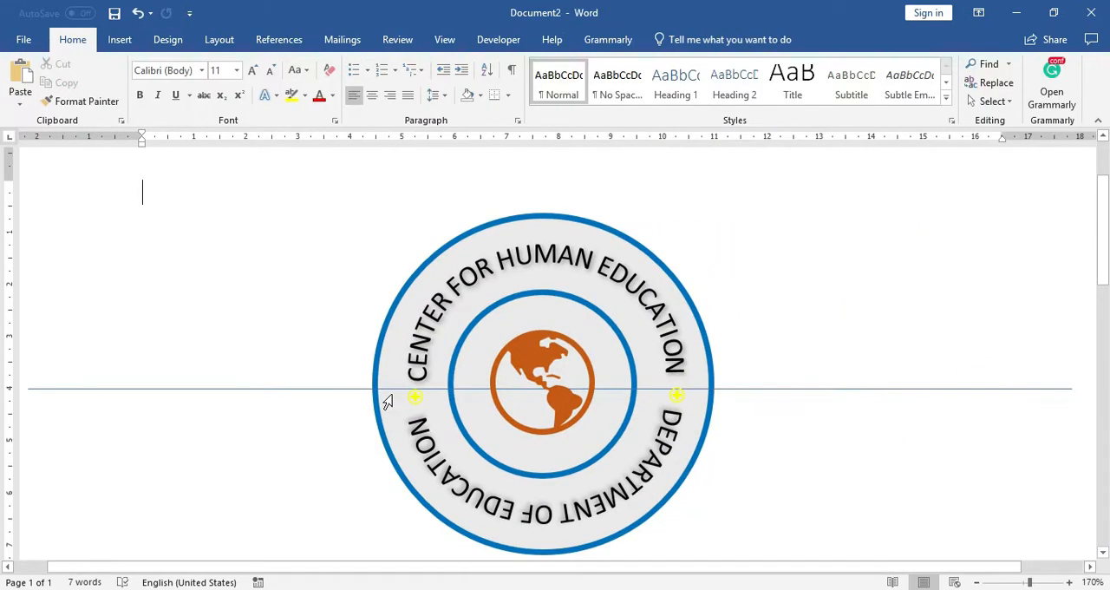
# Step: Turn on object selection and delete the horizontal guide line running through the logo
pyautogui.click(993, 100)
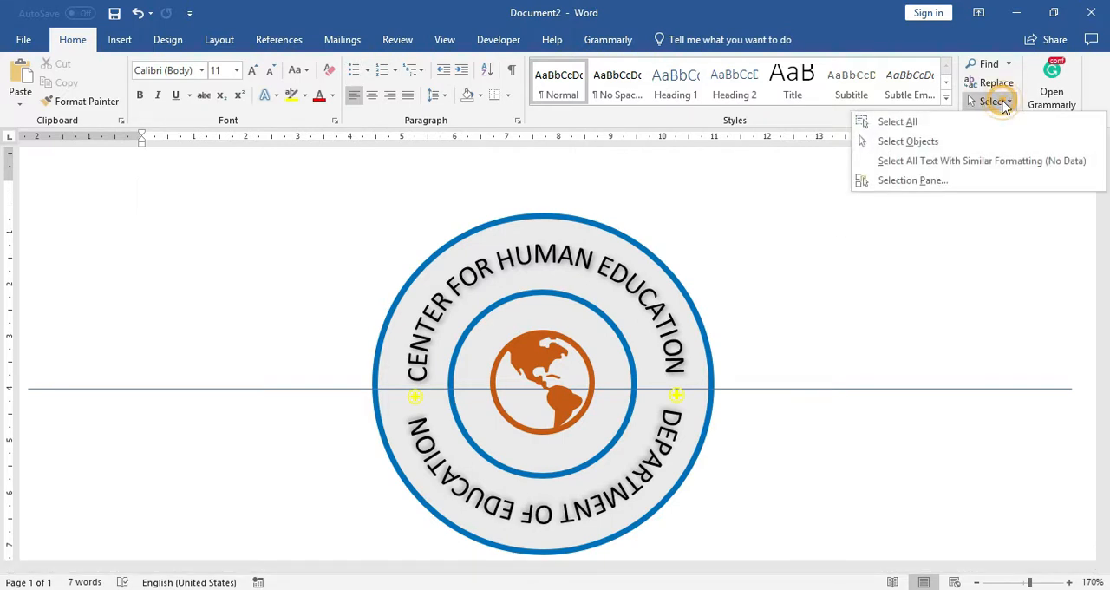
pyautogui.click(946, 143)
pyautogui.click(873, 389)
pyautogui.press('Delete')
pyautogui.keyDown('ctrl'); pyautogui.scroll(-2, 873, 390); pyautogui.keyUp('ctrl')
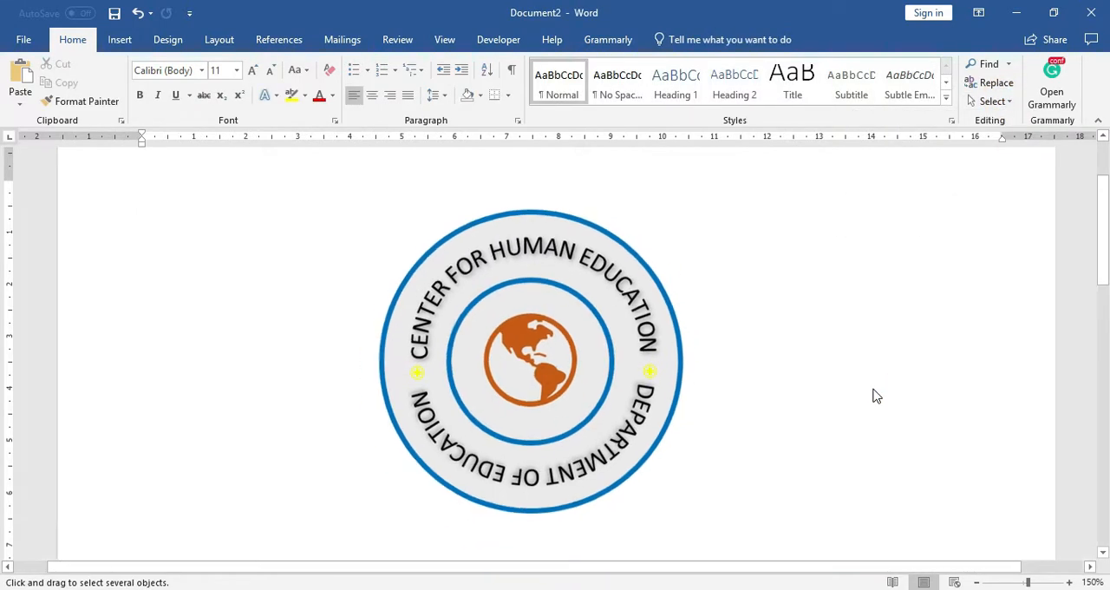
pyautogui.click(599, 323)
pyautogui.moveTo(599, 322); pyautogui.dragTo(546, 327)
pyautogui.hotkey('ctrl', 'z')
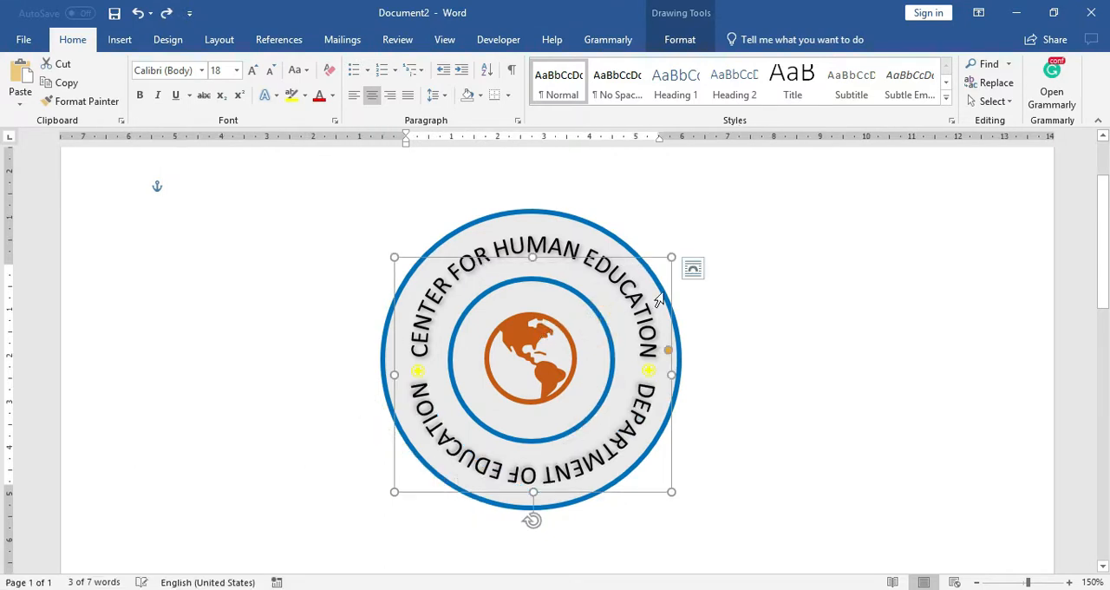
# Step: Fill the logo's outer circle with a dark Blue-Gray, Text 2 theme shade
pyautogui.click(706, 272)
pyautogui.click(592, 227)
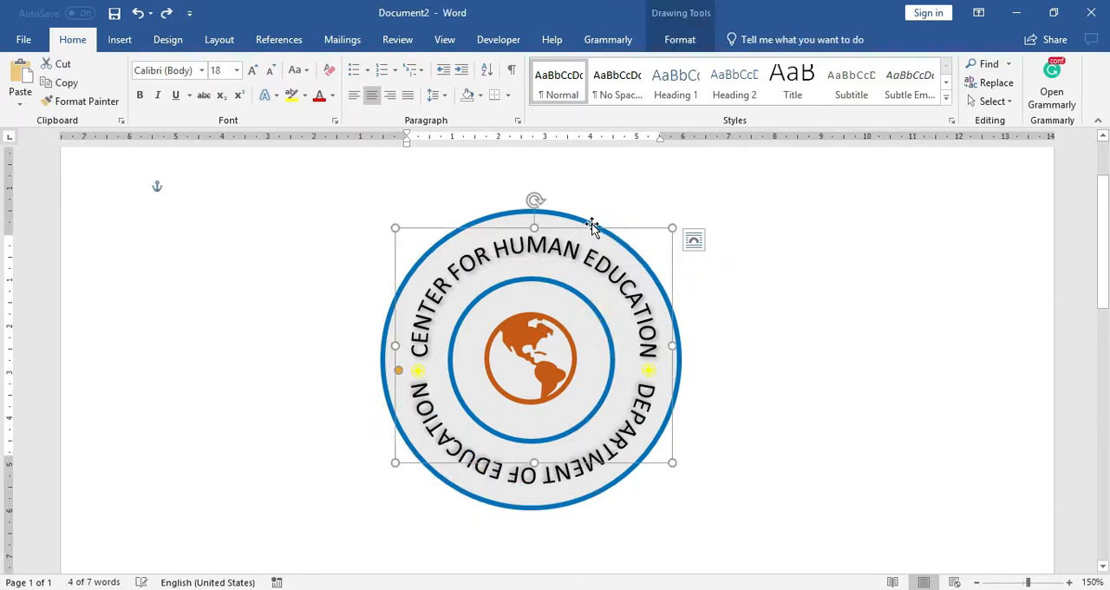
pyautogui.click(586, 219)
pyautogui.scroll(-2, 585, 218)
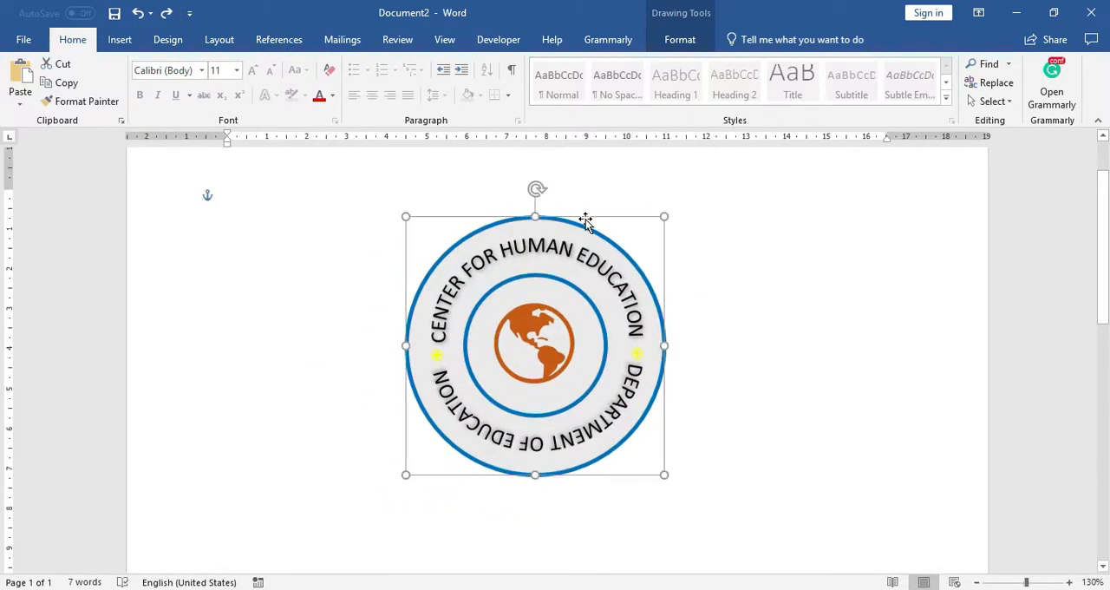
pyautogui.click(668, 39)
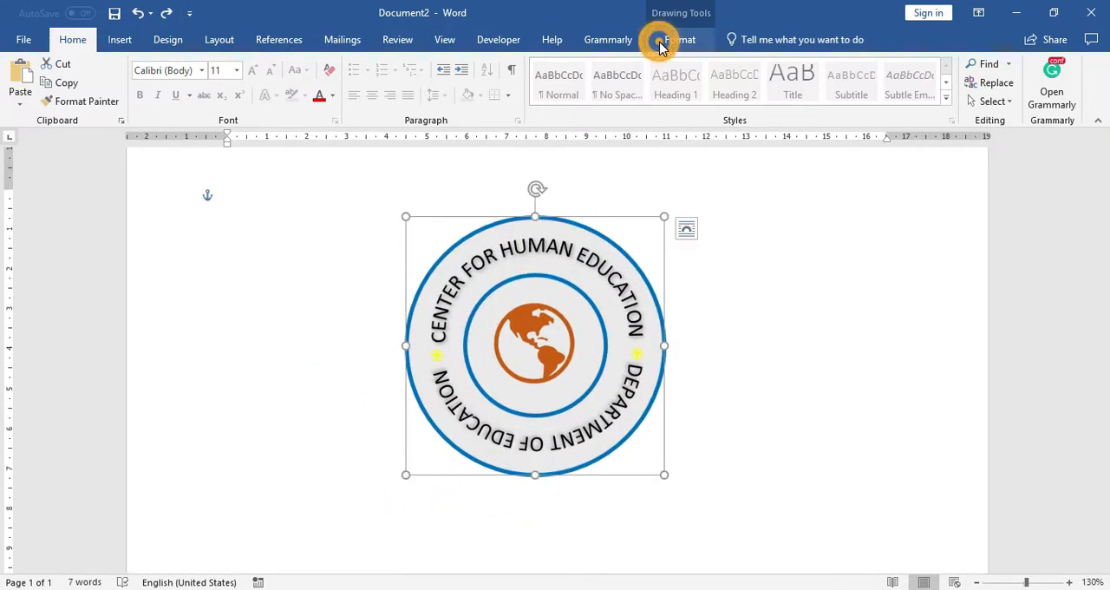
pyautogui.click(351, 67)
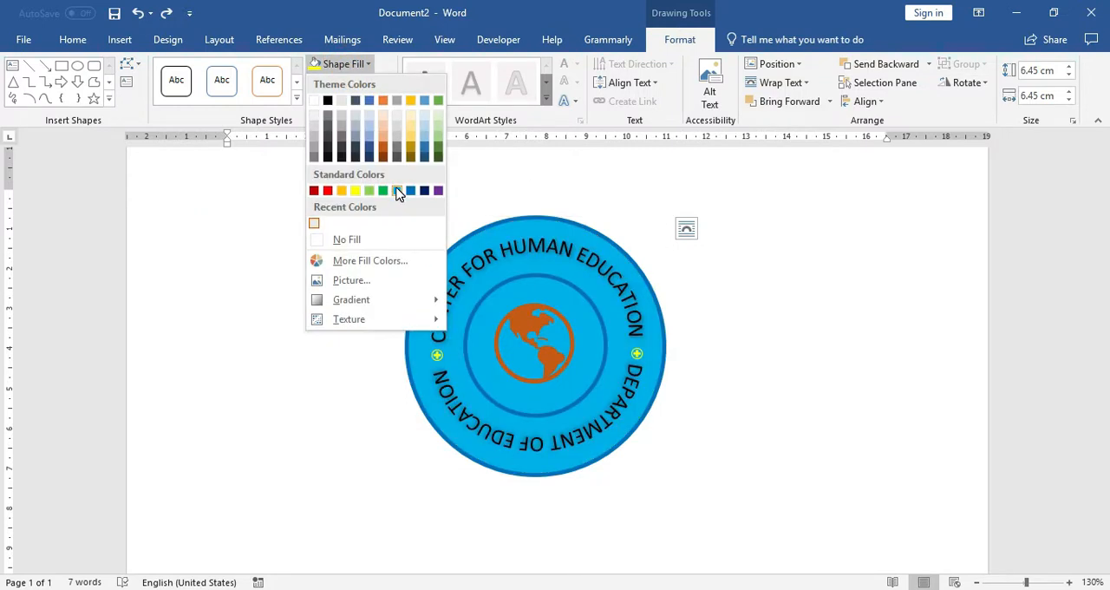
pyautogui.click(357, 148)
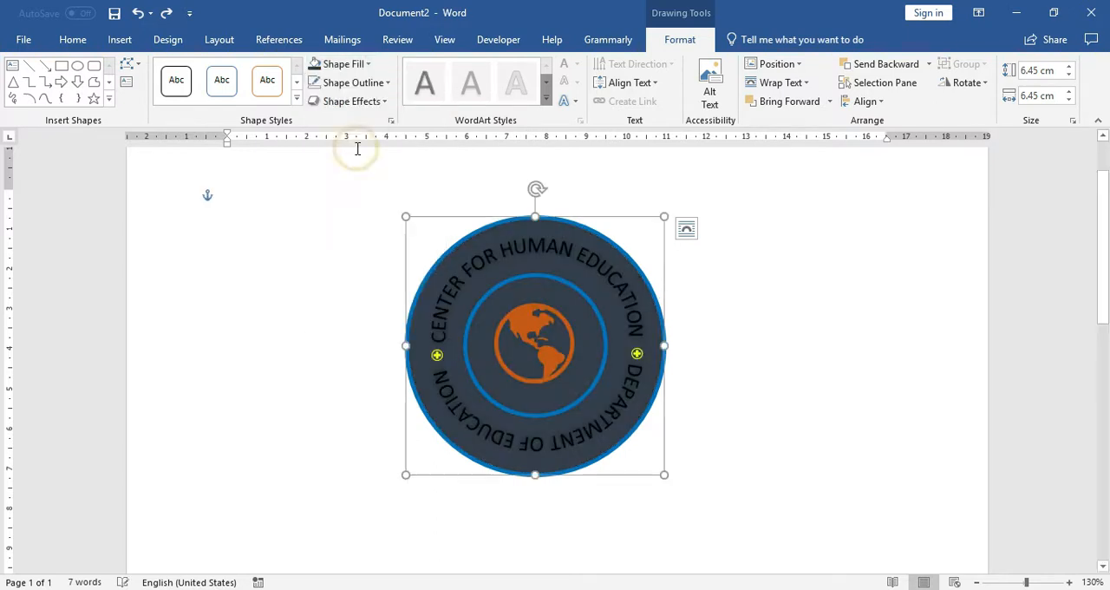
# Step: Set the font colour of the arched text CENTER FOR HUMAN EDUCATION to white and deselect it
pyautogui.click(507, 246)
pyautogui.hotkey('ctrl', 'a')
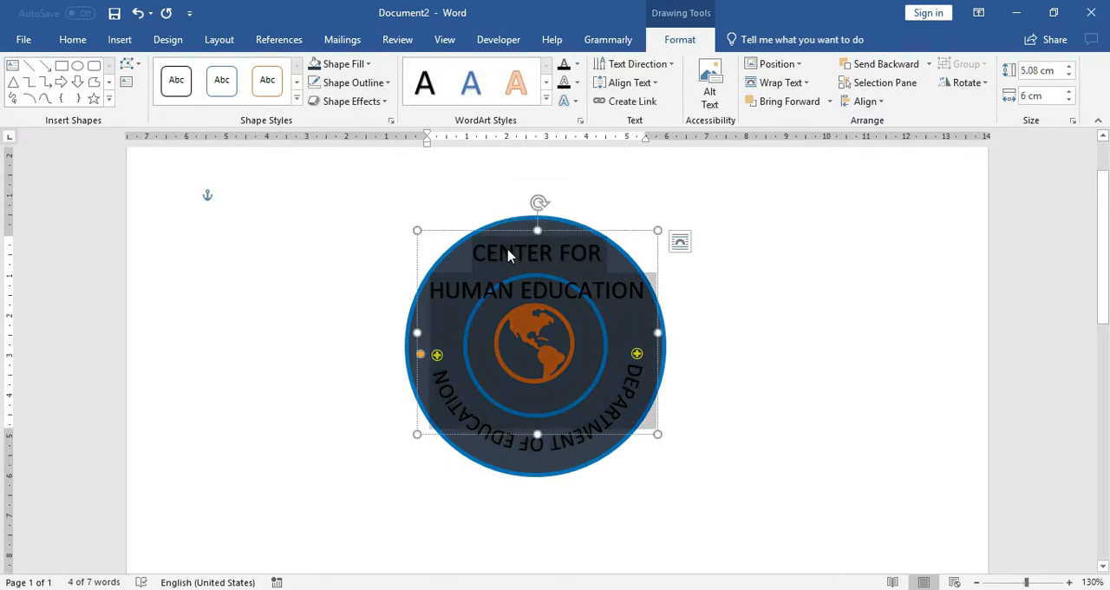
pyautogui.click(545, 101)
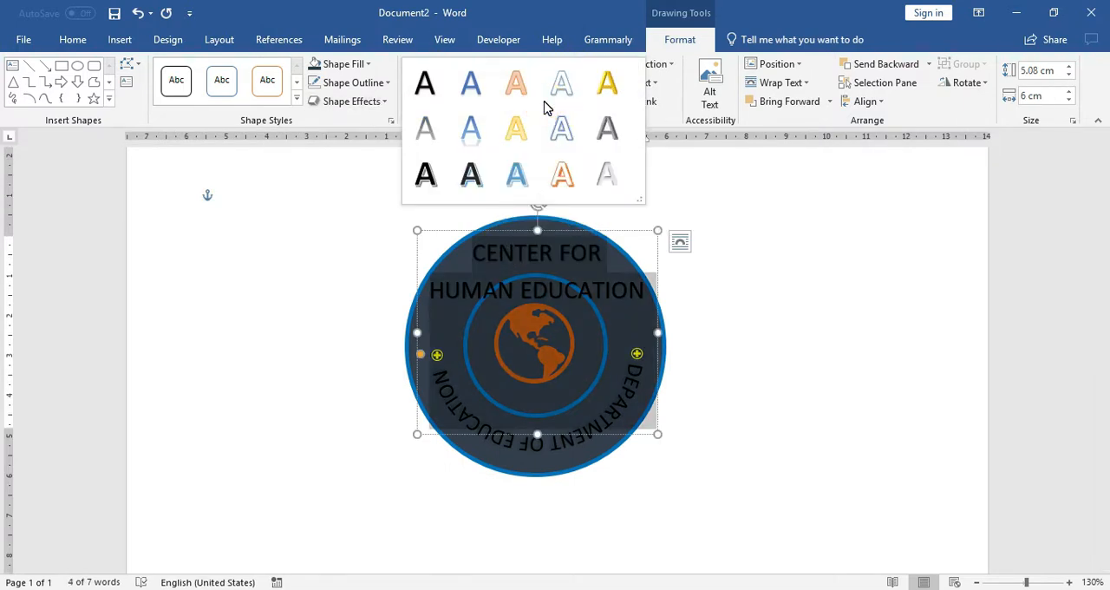
pyautogui.click(143, 121)
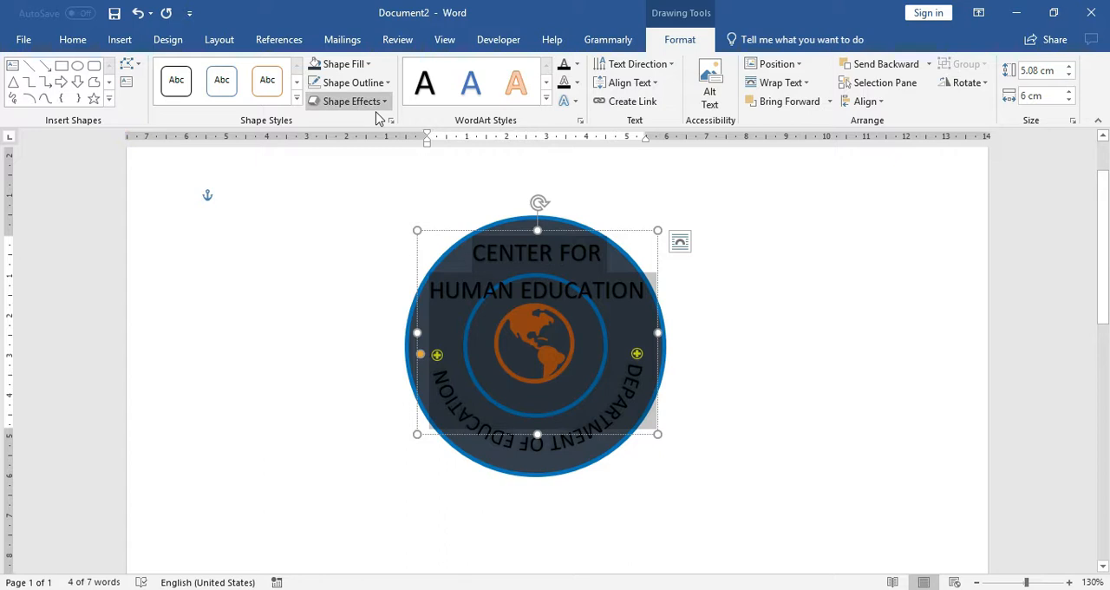
pyautogui.click(336, 65)
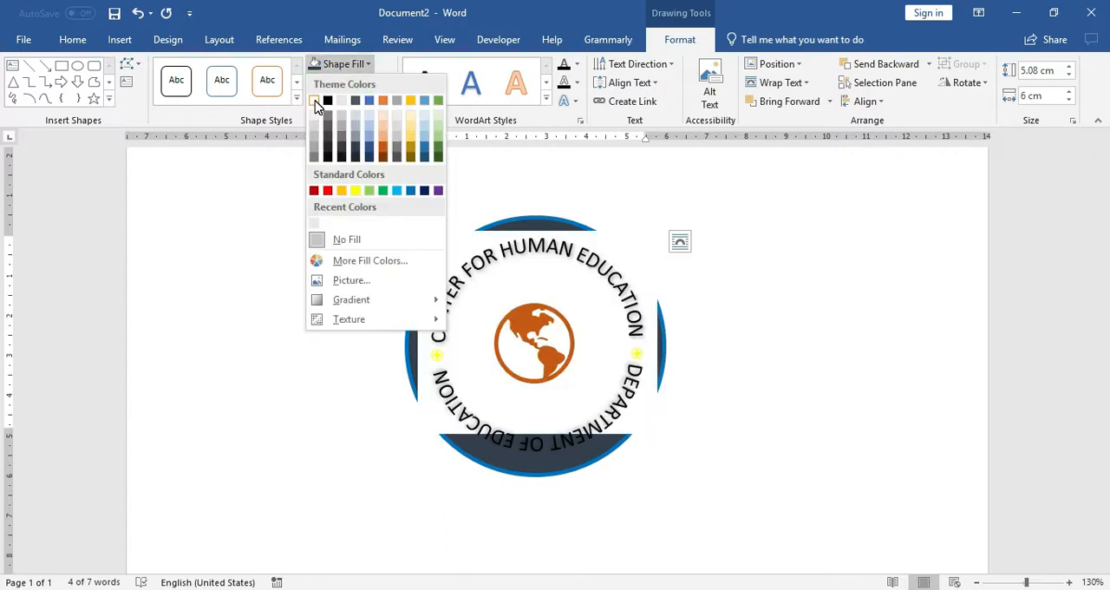
pyautogui.click(67, 41)
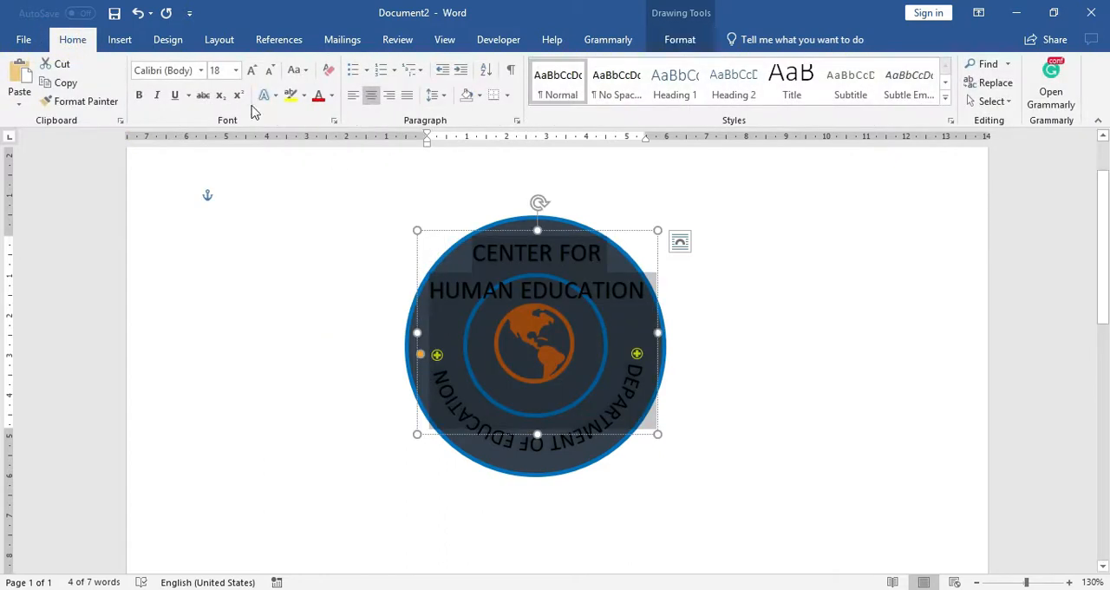
pyautogui.click(336, 98)
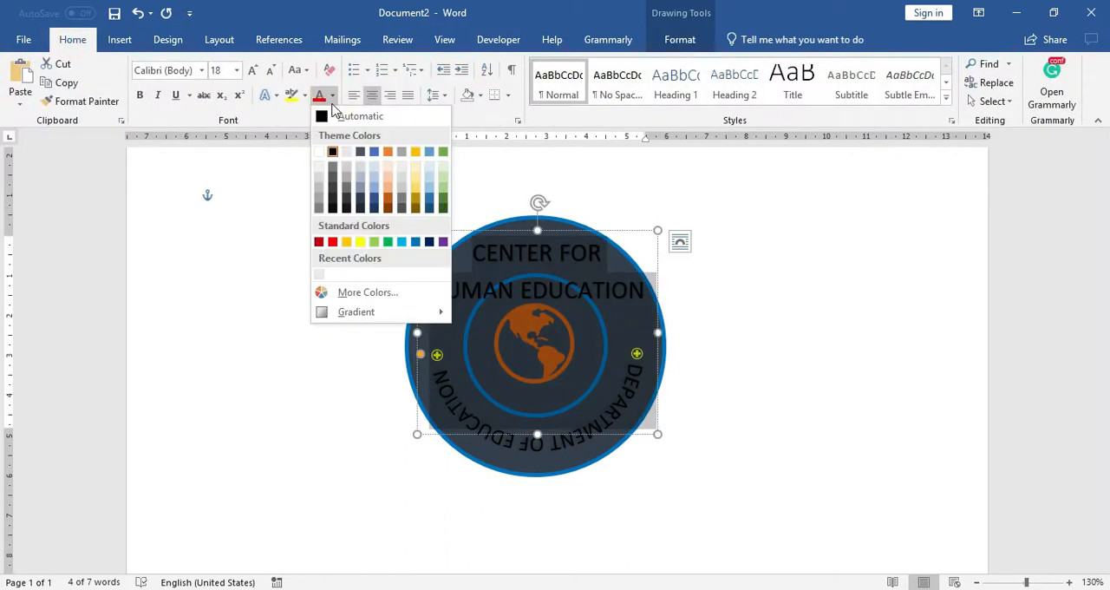
pyautogui.click(325, 149)
pyautogui.click(384, 389)
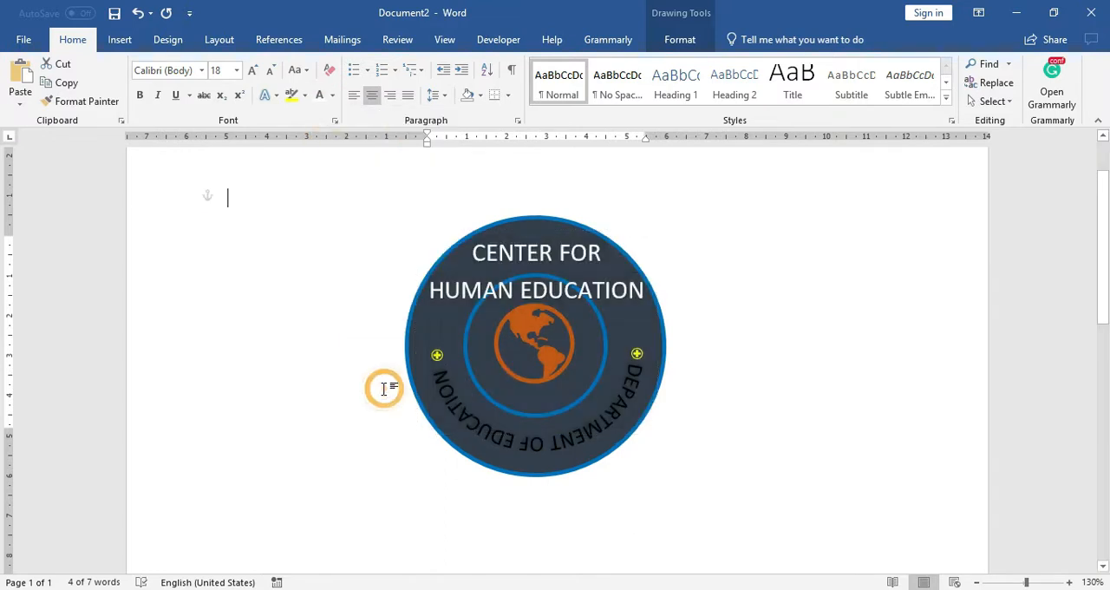
# Step: Apply the same white font colour to the arched text DEPARTMENT OF EDUCATION and deselect it
pyautogui.tripleClick(486, 439)
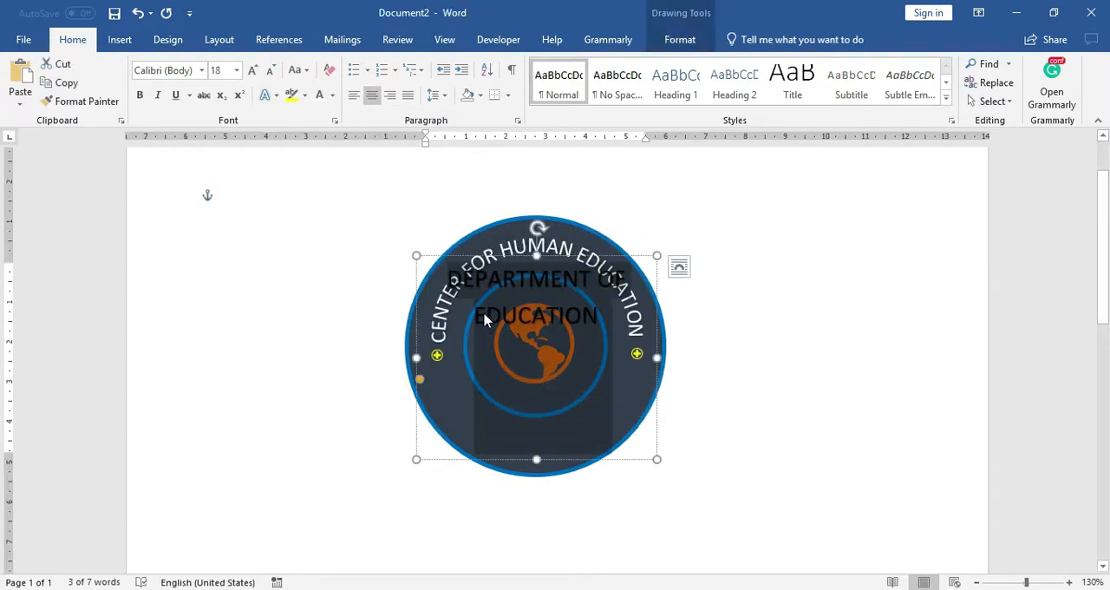
pyautogui.click(320, 96)
pyautogui.click(312, 283)
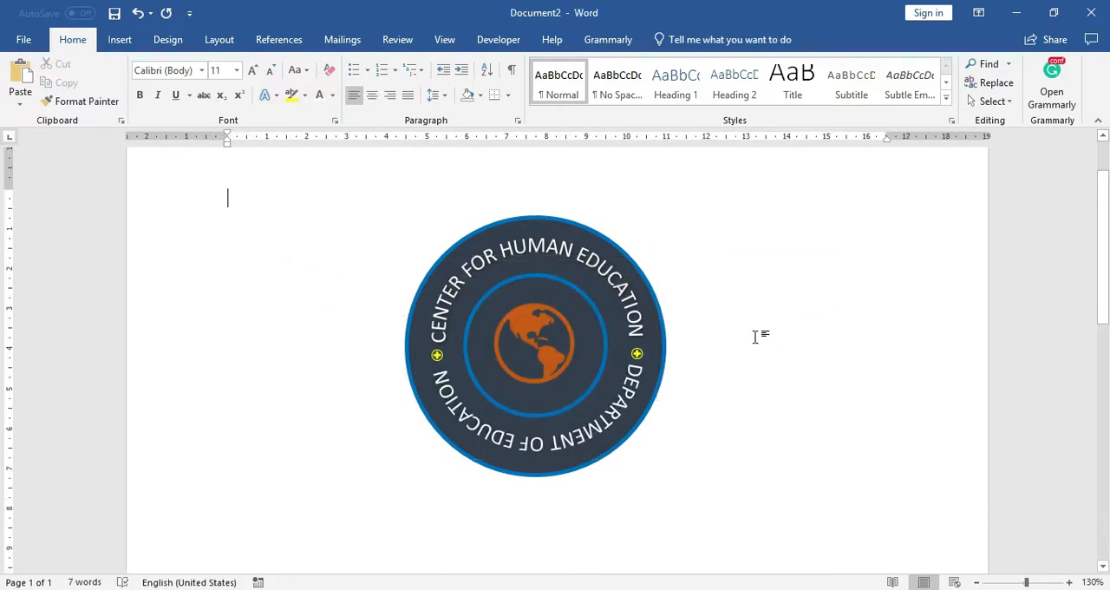
# Step: Turn on object selection and move both arched texts aside to the left to expose the inner circle for selection
pyautogui.scroll(2, 754, 335)
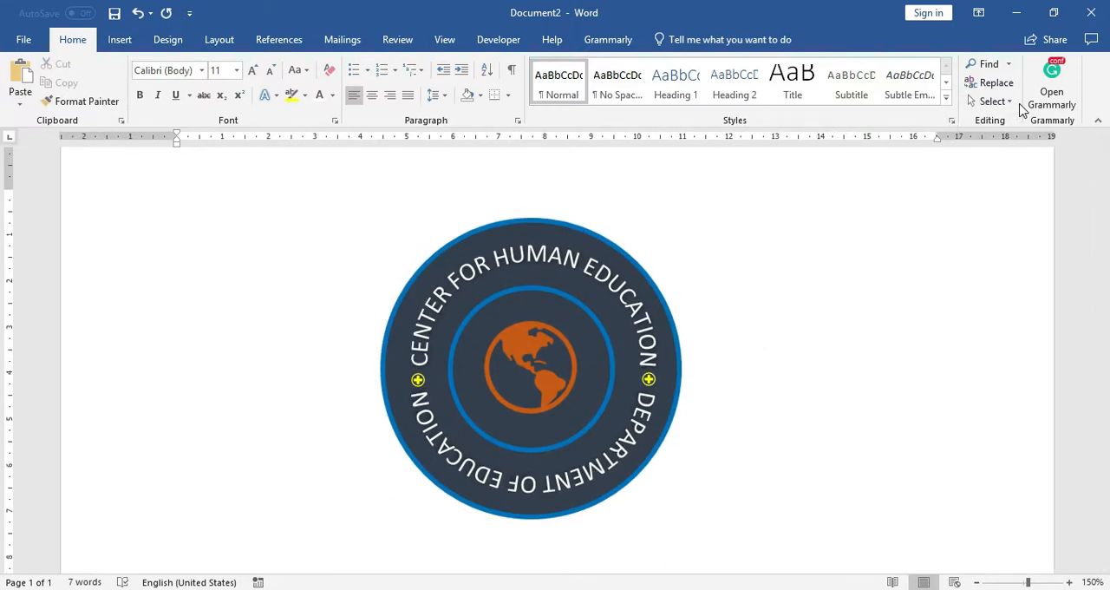
pyautogui.click(971, 99)
pyautogui.click(914, 145)
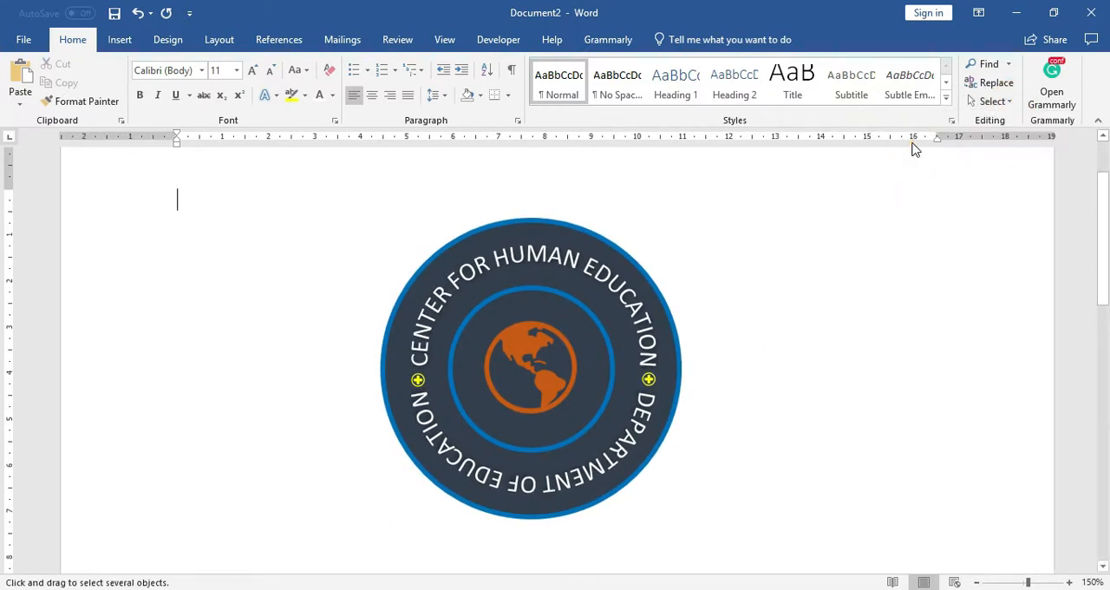
pyautogui.click(578, 303)
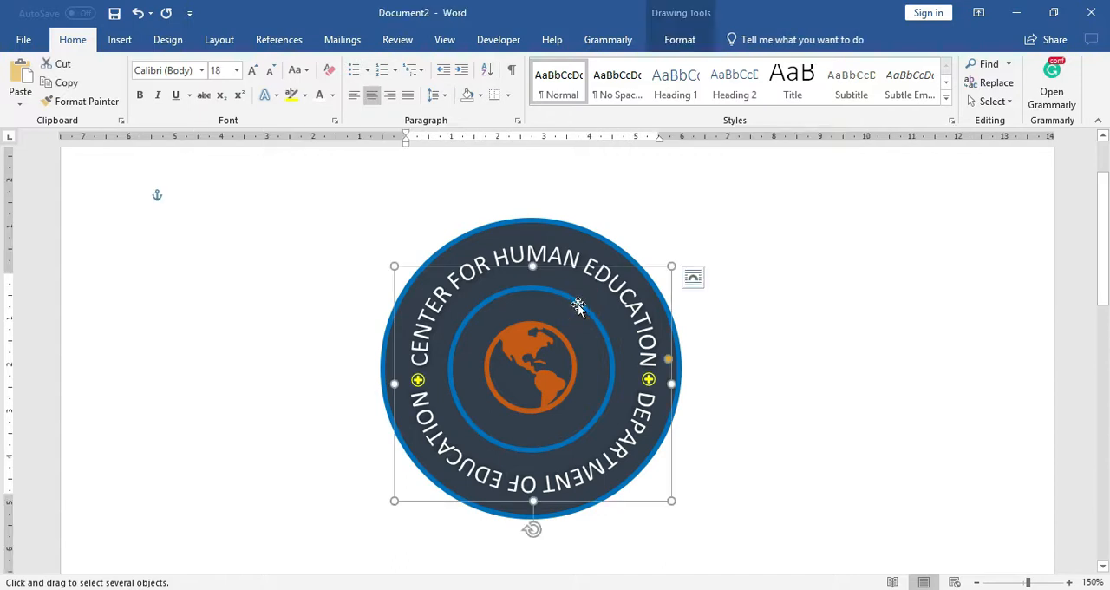
pyautogui.moveTo(577, 304); pyautogui.dragTo(421, 330)
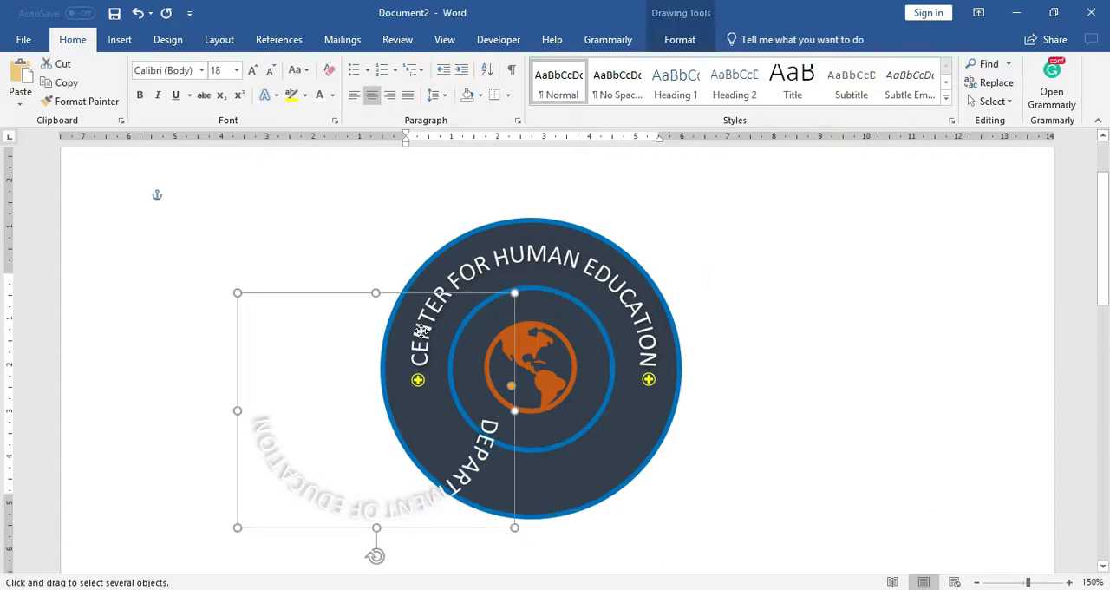
pyautogui.click(601, 329)
pyautogui.moveTo(601, 328); pyautogui.dragTo(470, 317)
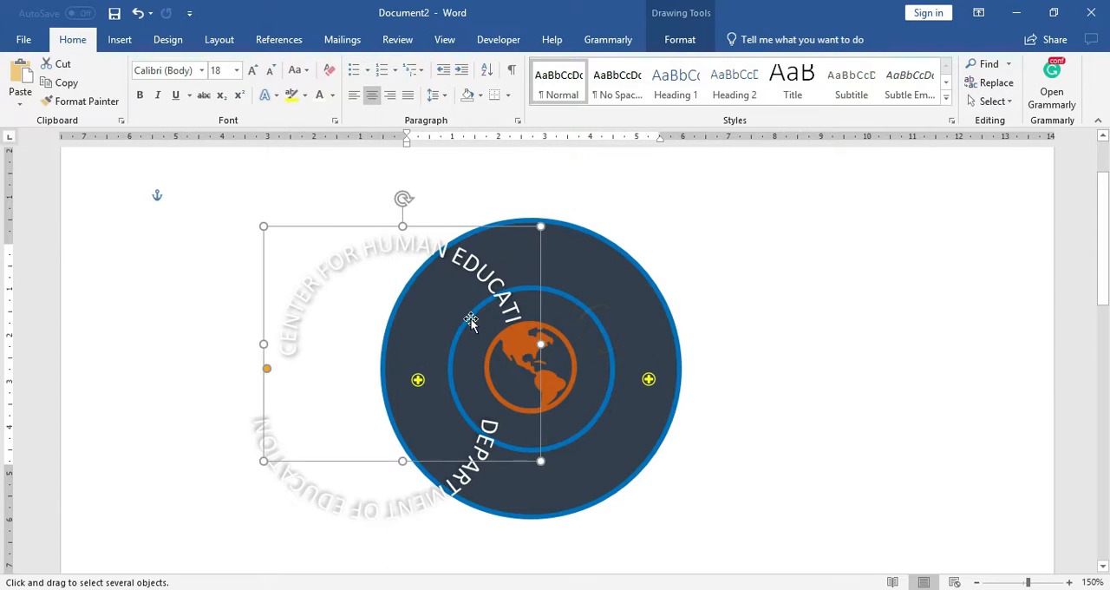
# Step: Set the inner circle's outline weight to 2¼ pt
pyautogui.click(605, 340)
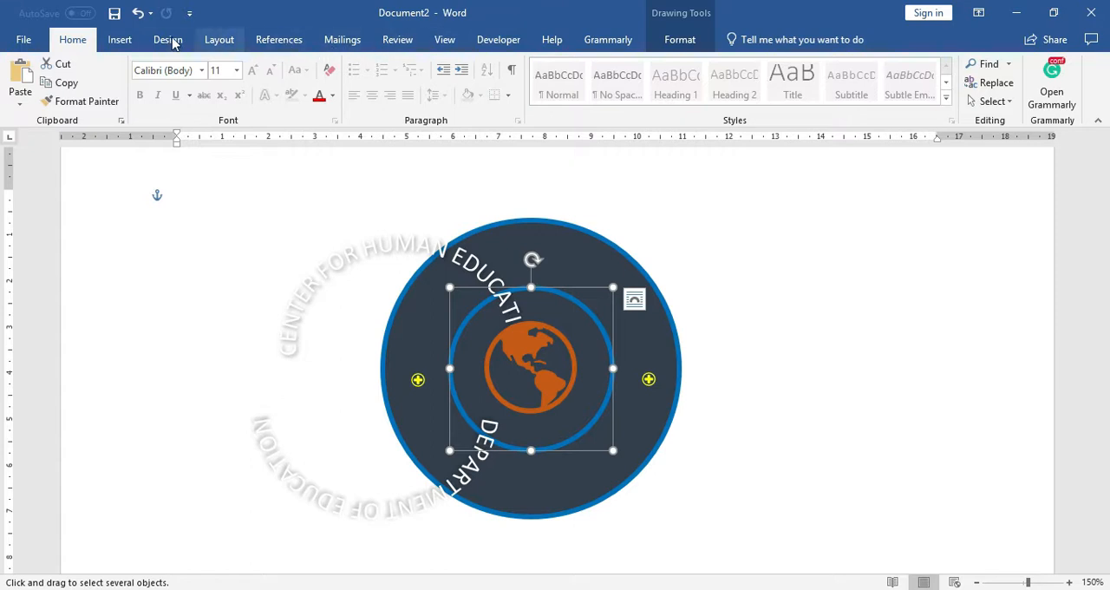
pyautogui.click(660, 39)
pyautogui.click(358, 66)
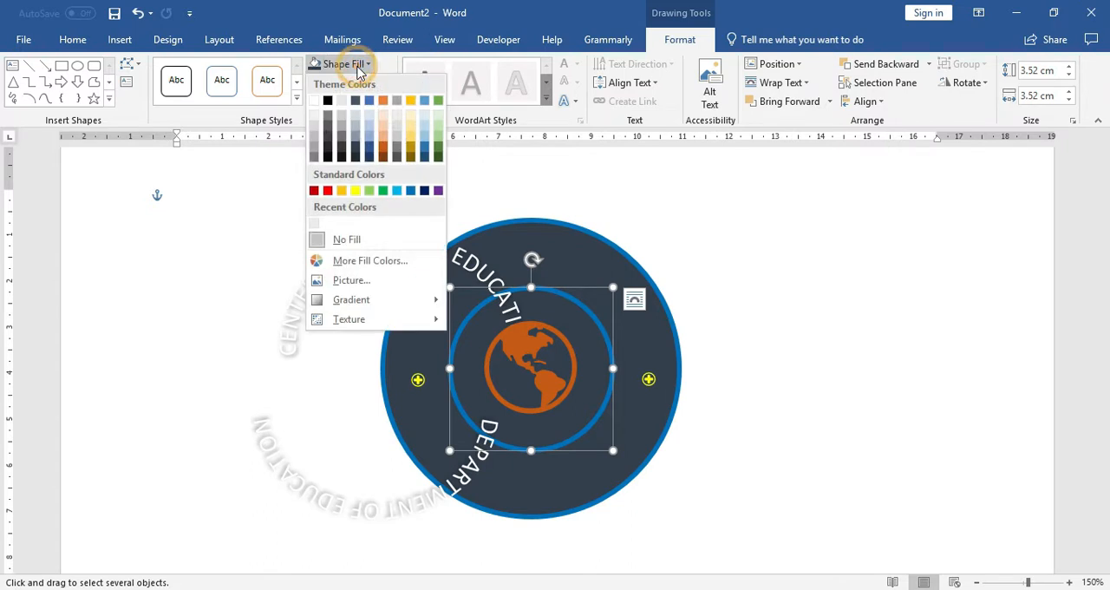
pyautogui.click(330, 64)
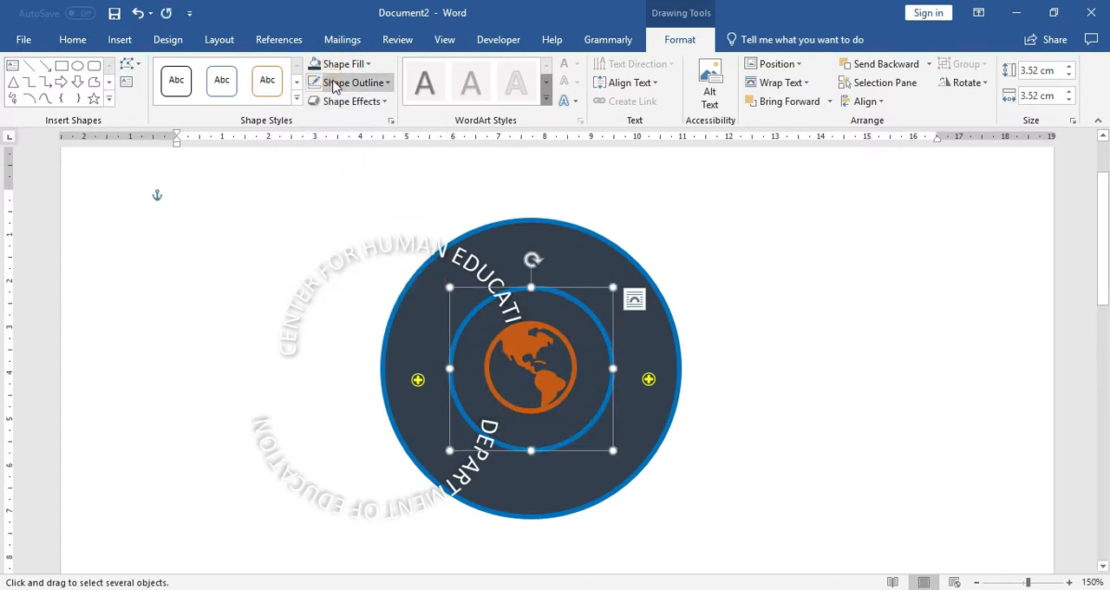
pyautogui.click(335, 84)
pyautogui.moveTo(438, 299)
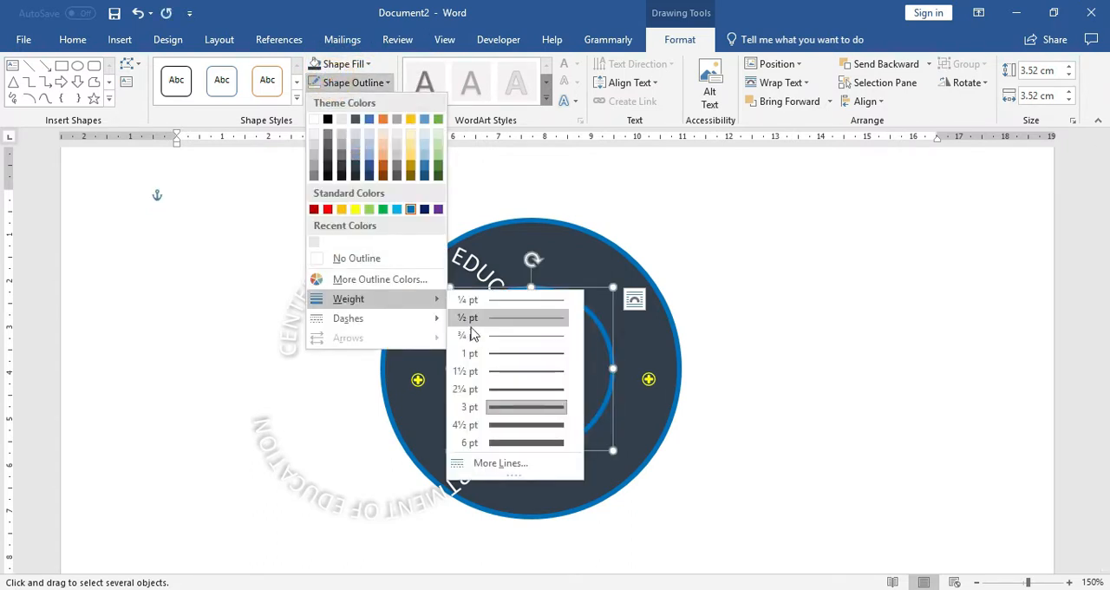
pyautogui.click(510, 391)
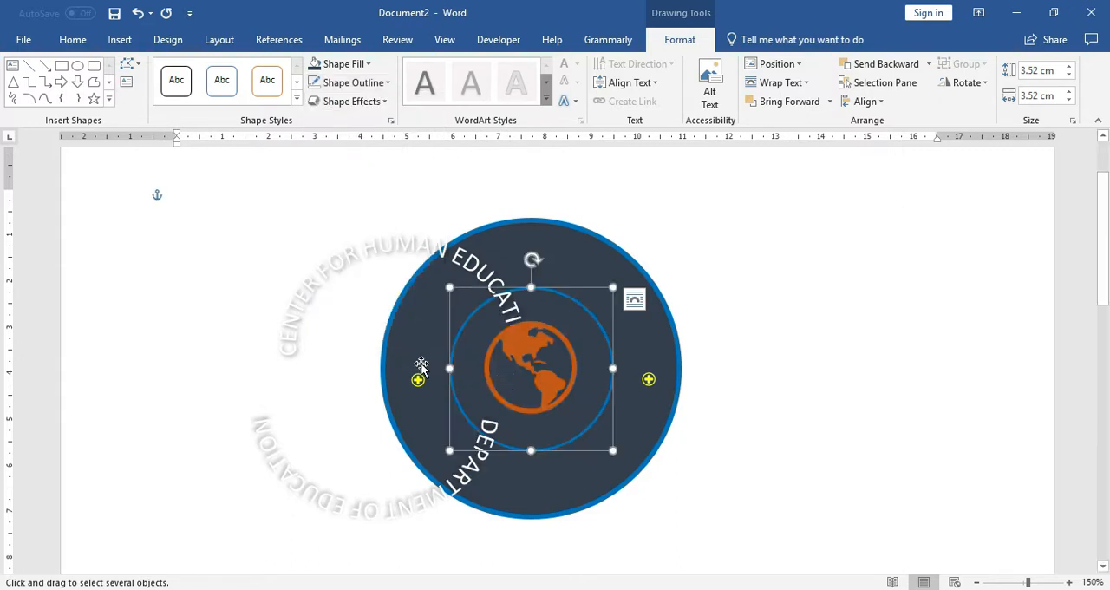
# Step: Move both arched texts back into the ring and adjust them until they are evenly centred between the two circles
pyautogui.moveTo(370, 254); pyautogui.dragTo(495, 266)
pyautogui.moveTo(322, 495); pyautogui.dragTo(487, 473)
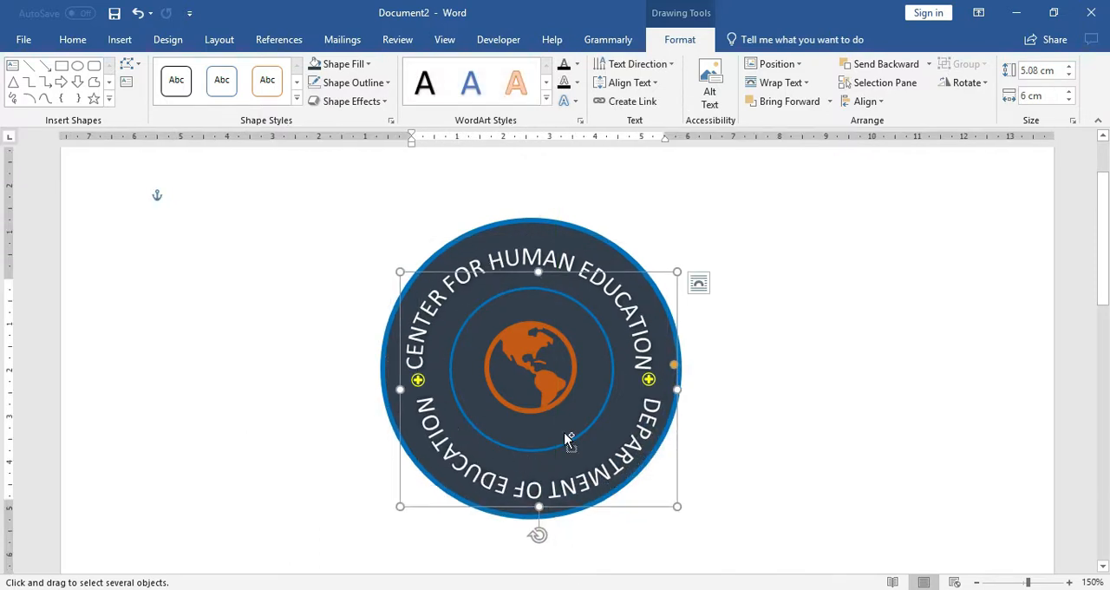
pyautogui.scroll(2, 568, 438)
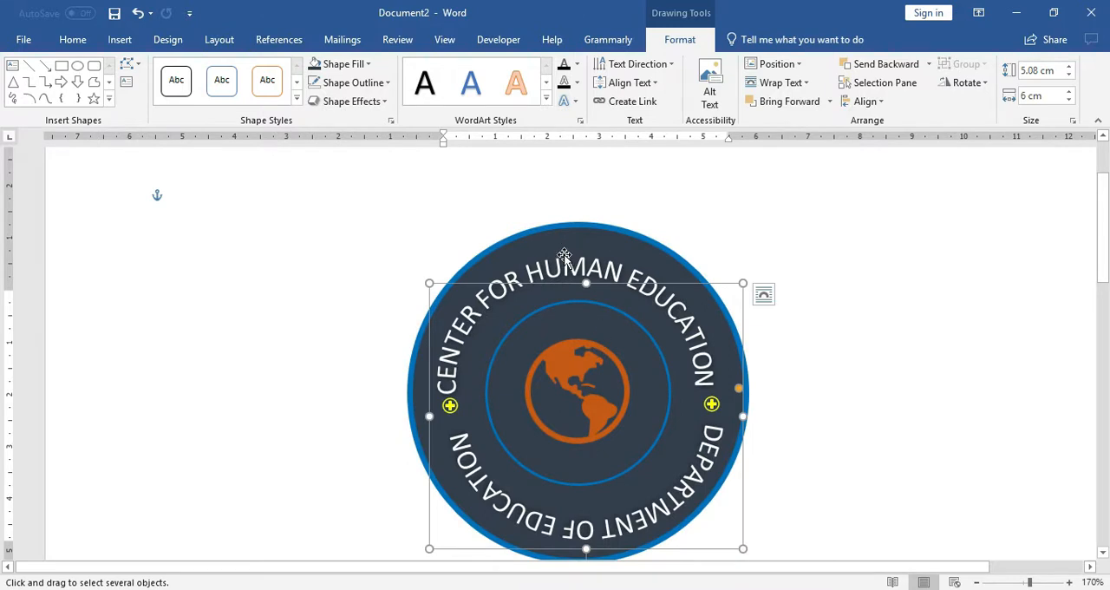
pyautogui.moveTo(564, 255); pyautogui.dragTo(566, 260)
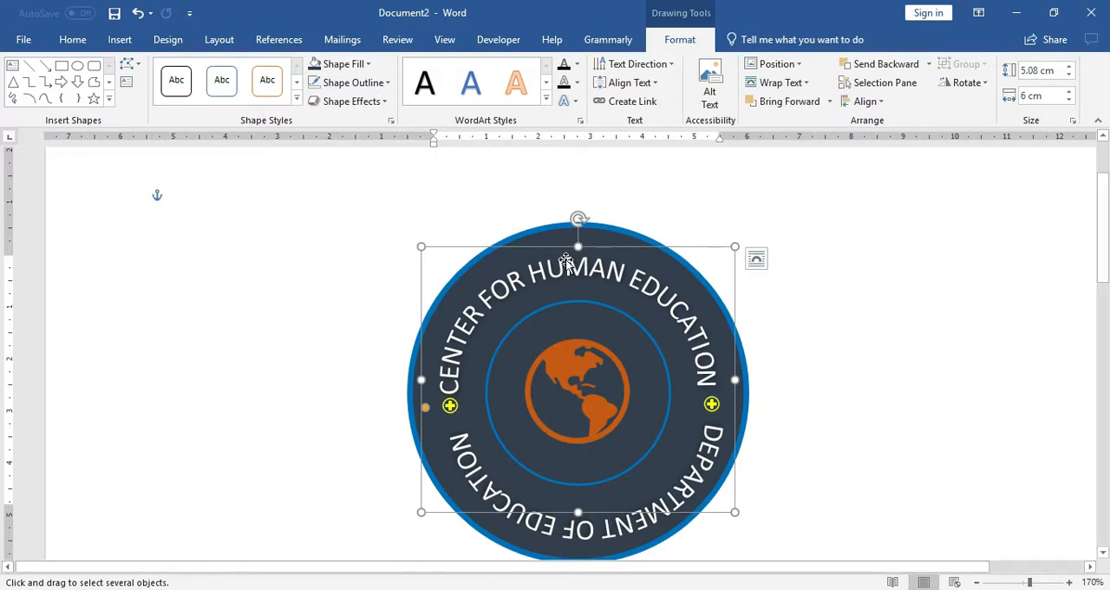
pyautogui.click(631, 527)
pyautogui.moveTo(628, 526); pyautogui.dragTo(625, 515)
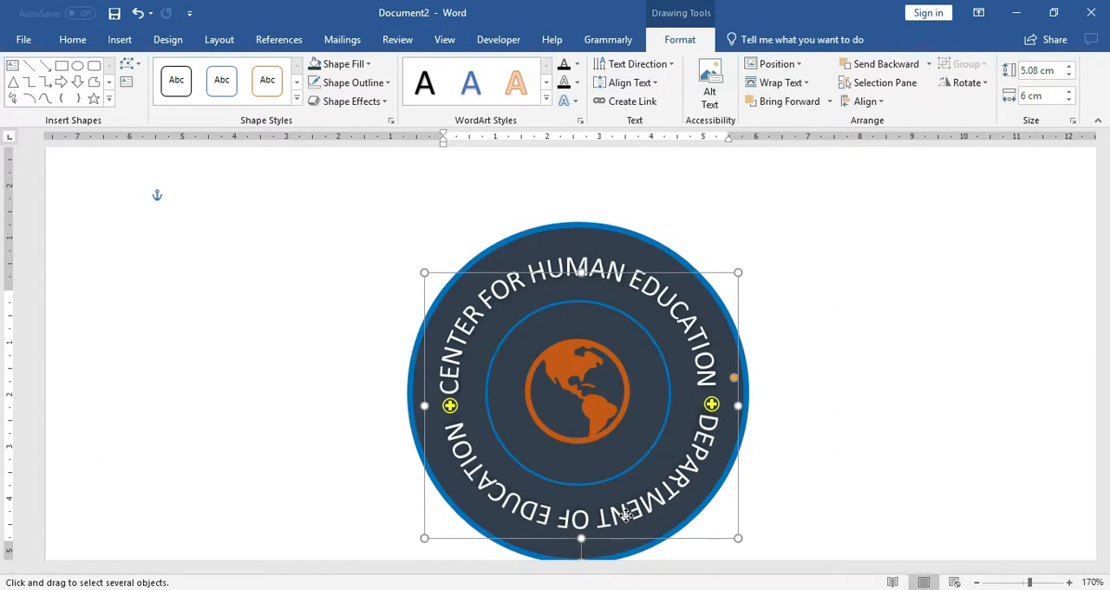
pyautogui.moveTo(624, 516); pyautogui.dragTo(623, 515)
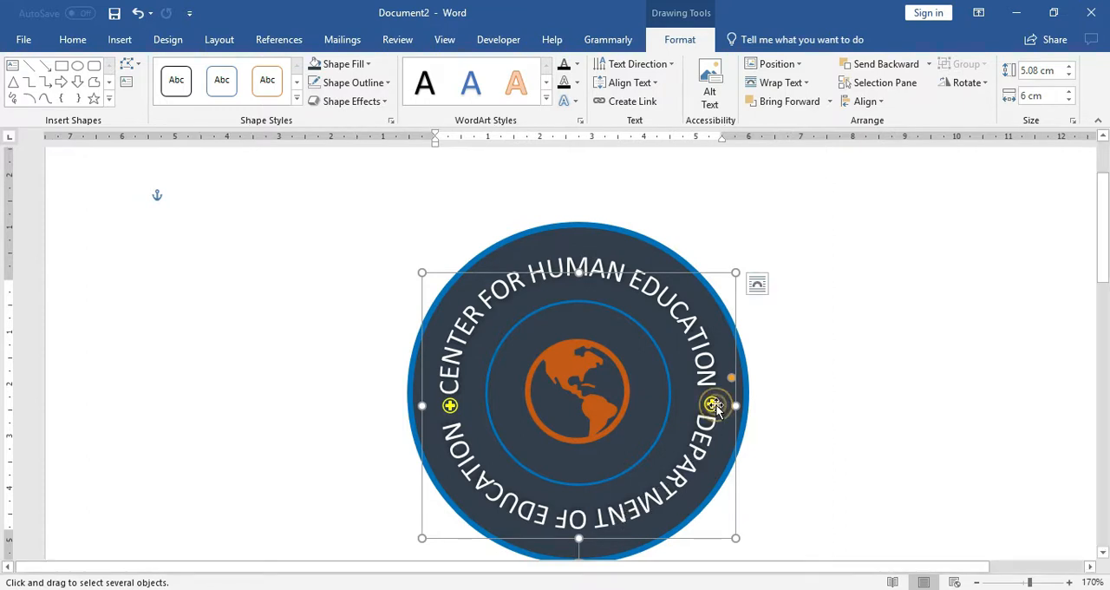
# Step: Nudge the right yellow cross icon slightly up and the left one slightly down within the gaps between the arched texts
pyautogui.click(716, 405)
pyautogui.click(696, 339)
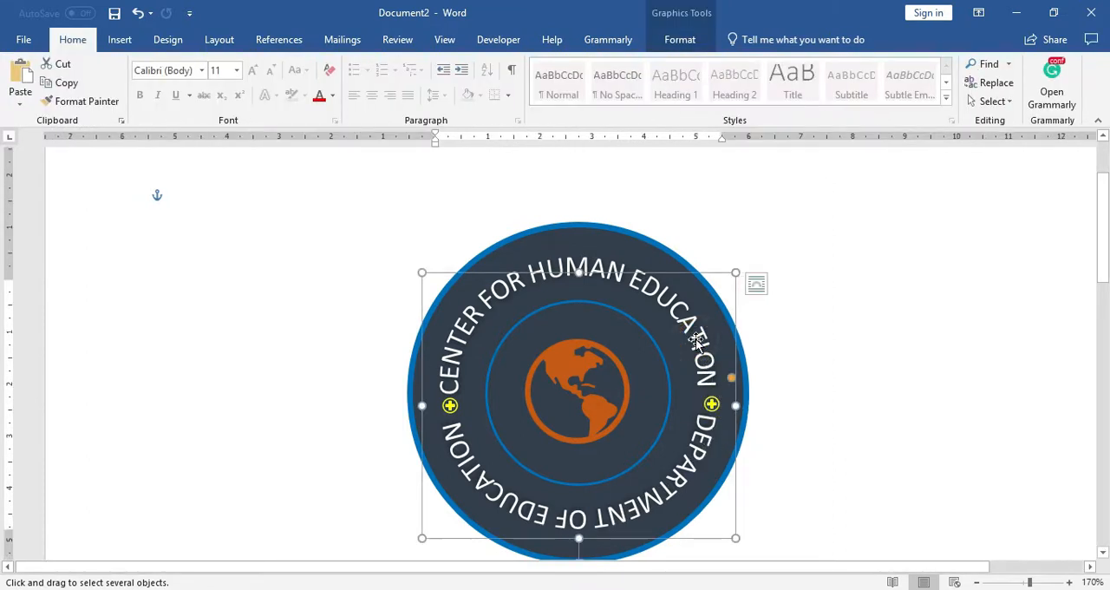
pyautogui.click(709, 402)
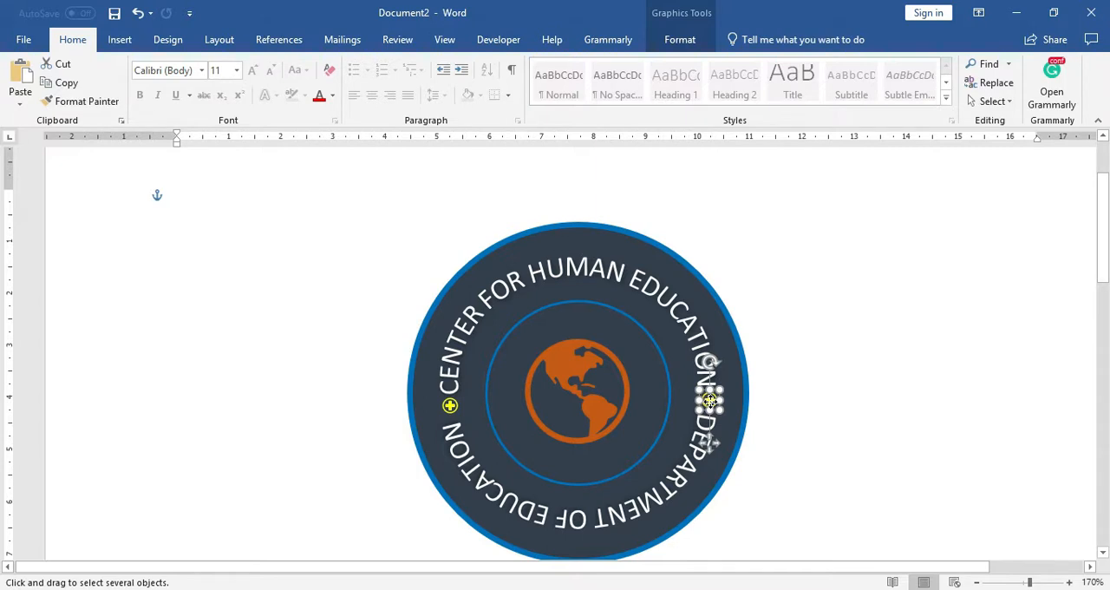
pyautogui.click(451, 408)
pyautogui.click(815, 442)
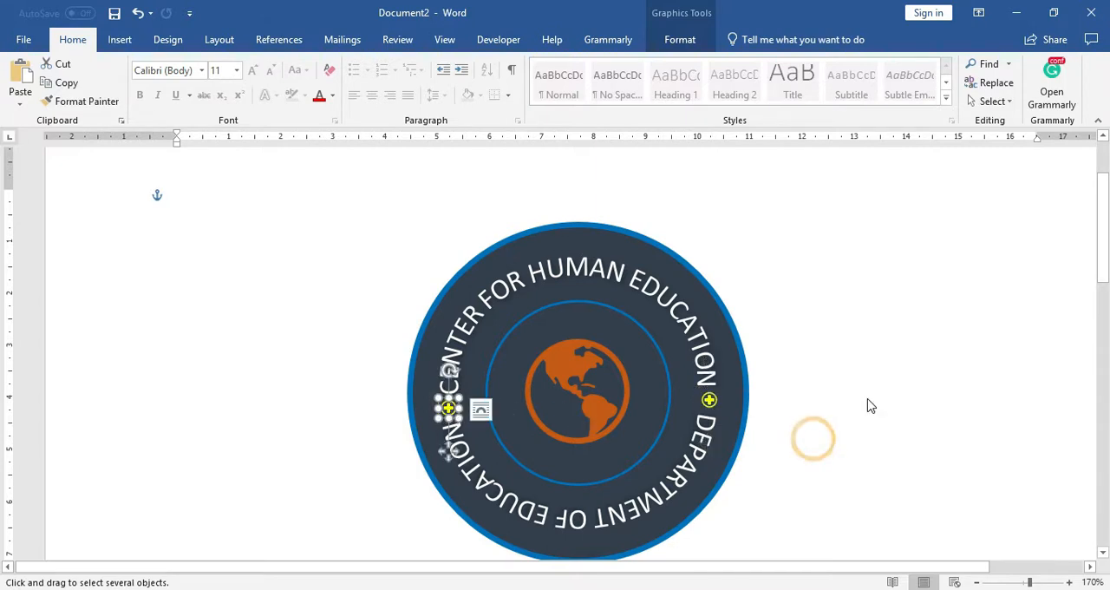
pyautogui.scroll(-4, 864, 393)
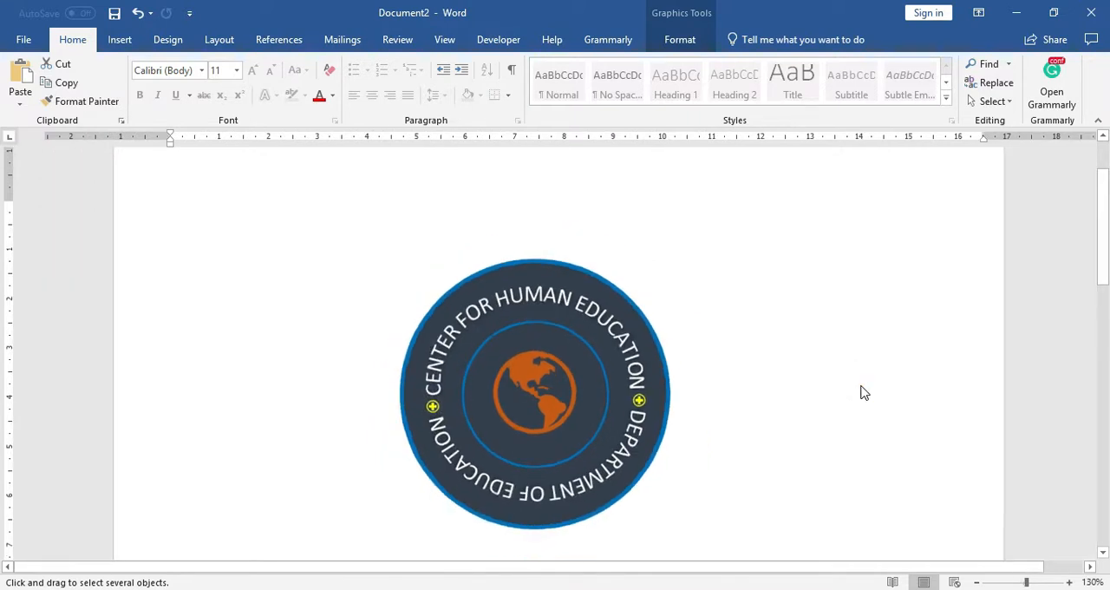
pyautogui.scroll(-2, 864, 393)
pyautogui.click(861, 387)
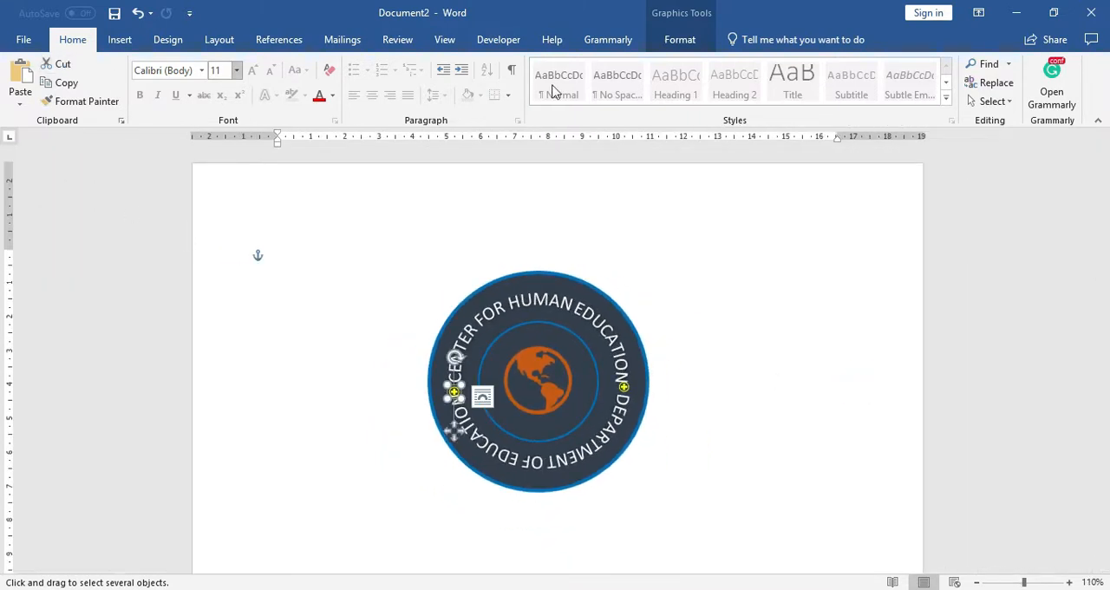
# Step: Turn off object selection mode and clear the selection from the logo and the document text
pyautogui.click(996, 101)
pyautogui.click(898, 140)
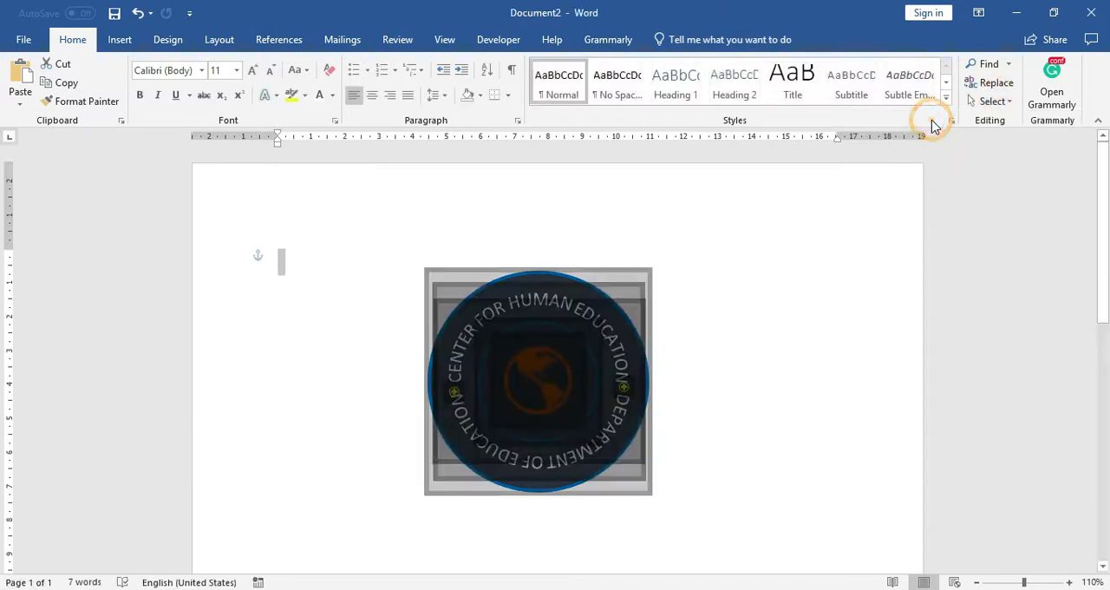
pyautogui.click(995, 102)
pyautogui.click(954, 144)
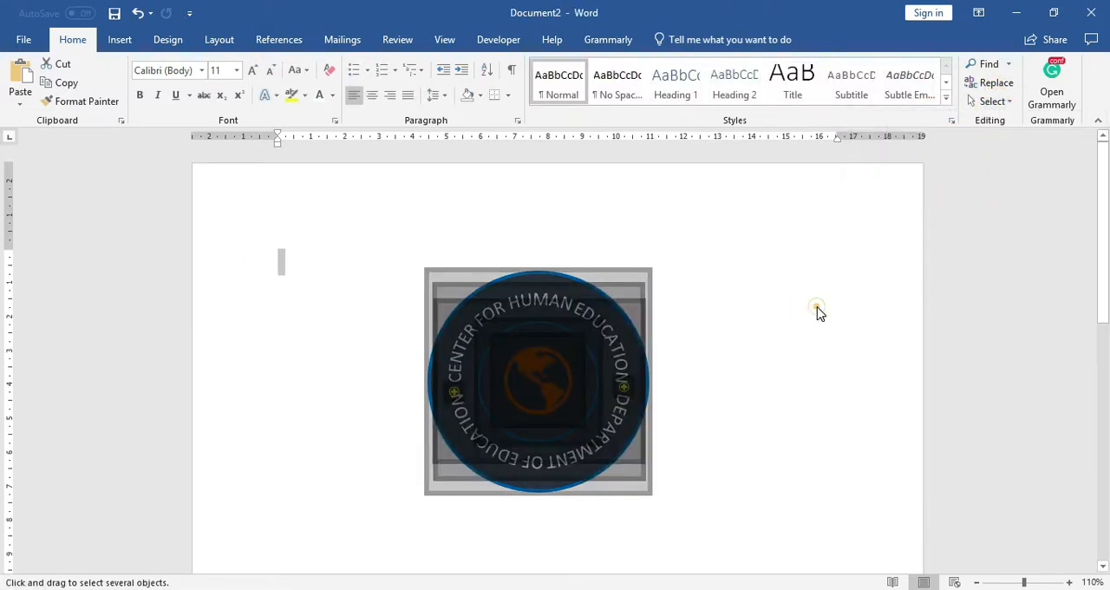
pyautogui.click(997, 103)
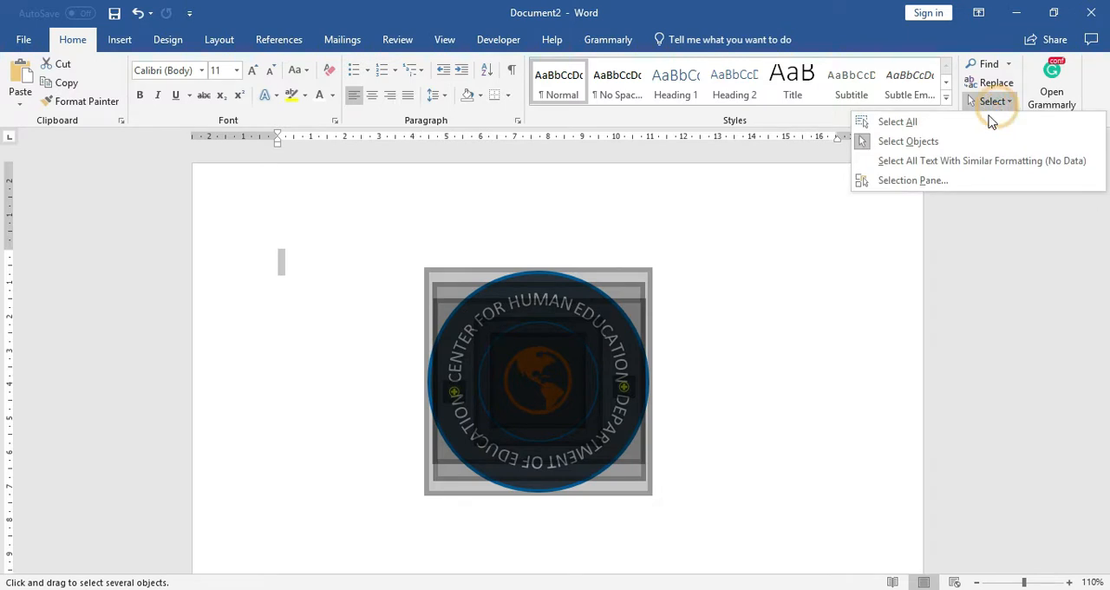
pyautogui.click(846, 286)
pyautogui.press('Escape')
pyautogui.scroll(-2, 838, 278)
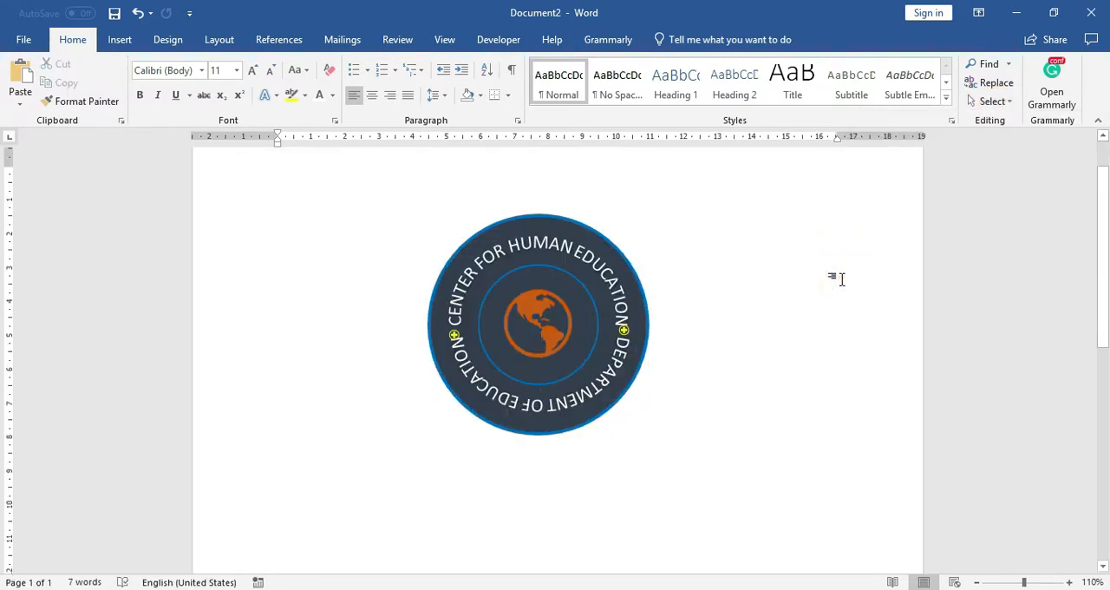
pyautogui.keyDown('ctrl'); pyautogui.scroll(3, 841, 279); pyautogui.keyUp('ctrl')
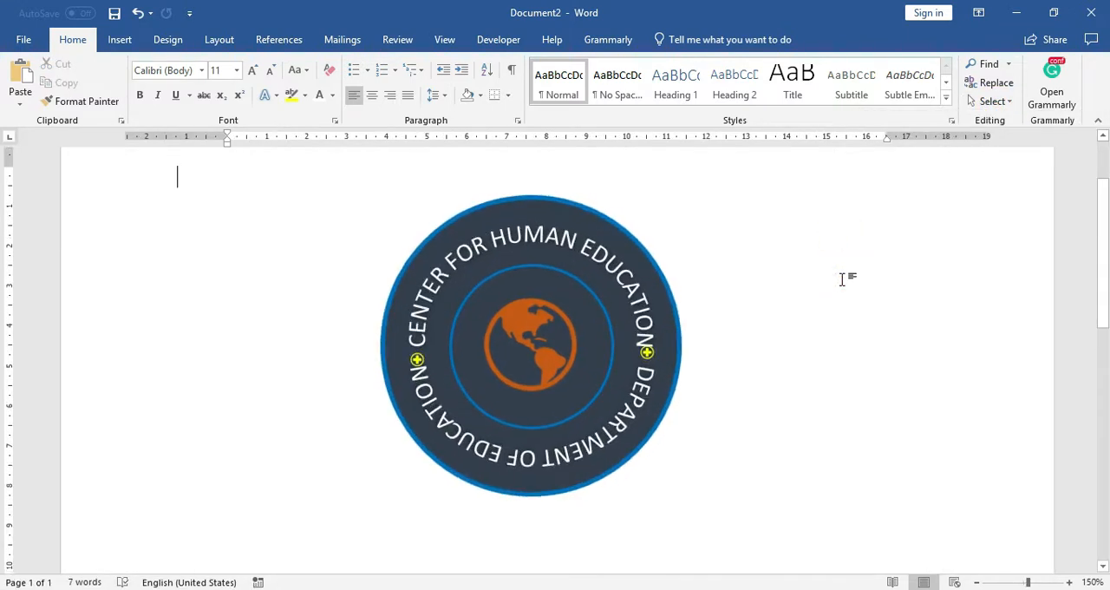
pyautogui.keyDown('ctrl'); pyautogui.scroll(-2, 841, 278); pyautogui.keyUp('ctrl')
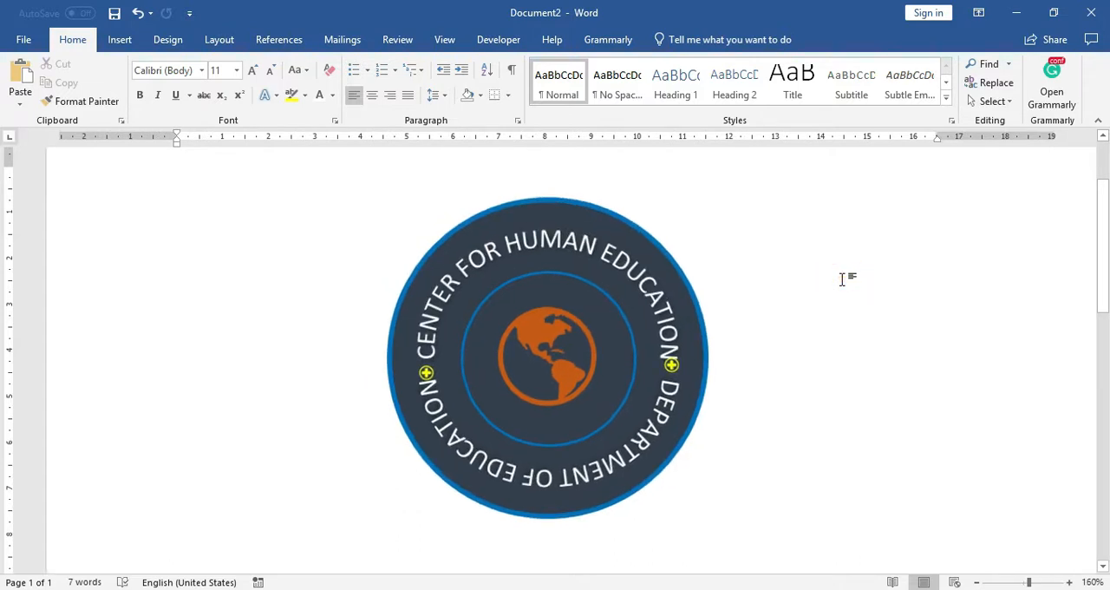
pyautogui.keyDown('ctrl'); pyautogui.scroll(-1, 841, 279); pyautogui.keyUp('ctrl')
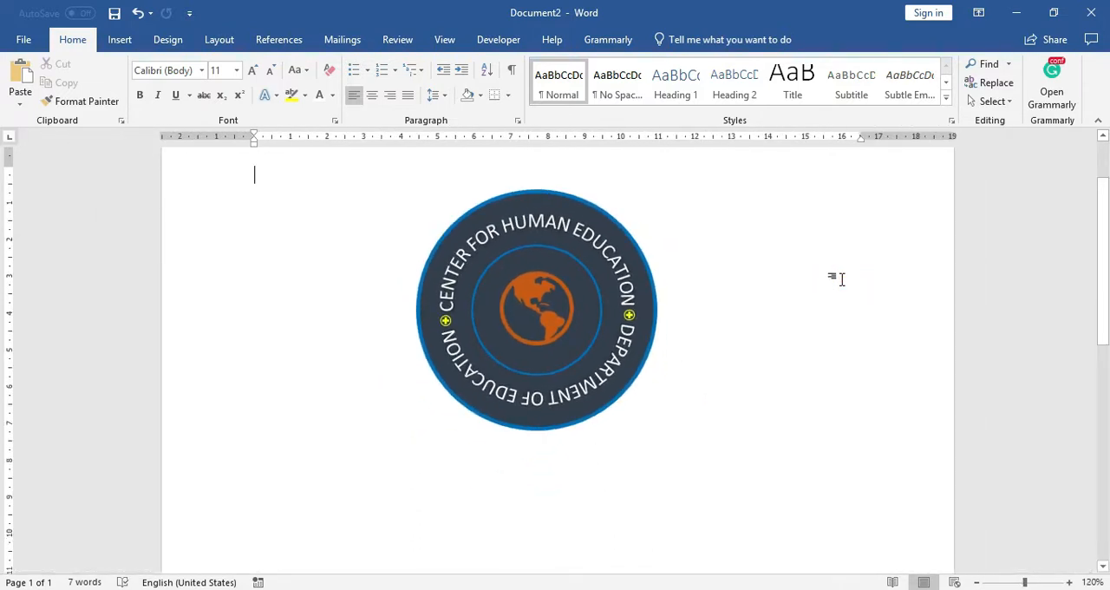